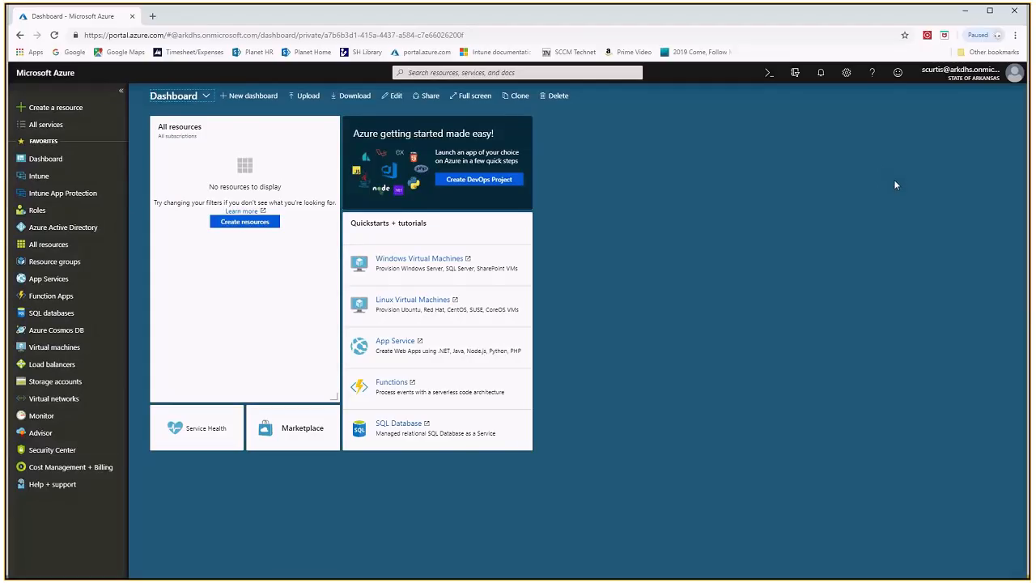
Open Intune from the favorites, and filter the list of all Azure services by "intune"
mouse_move(980, 79)
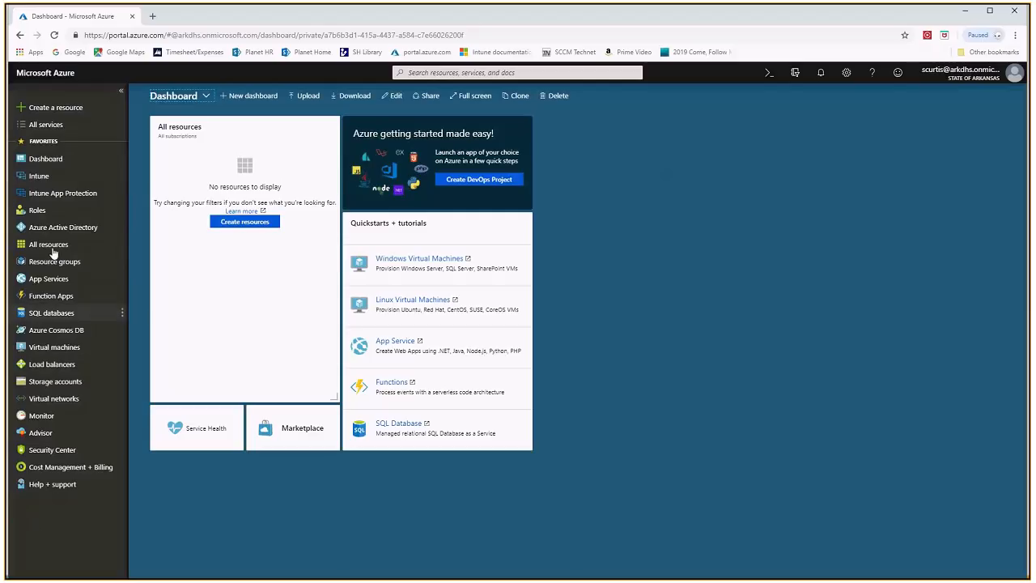
left_click(77, 181)
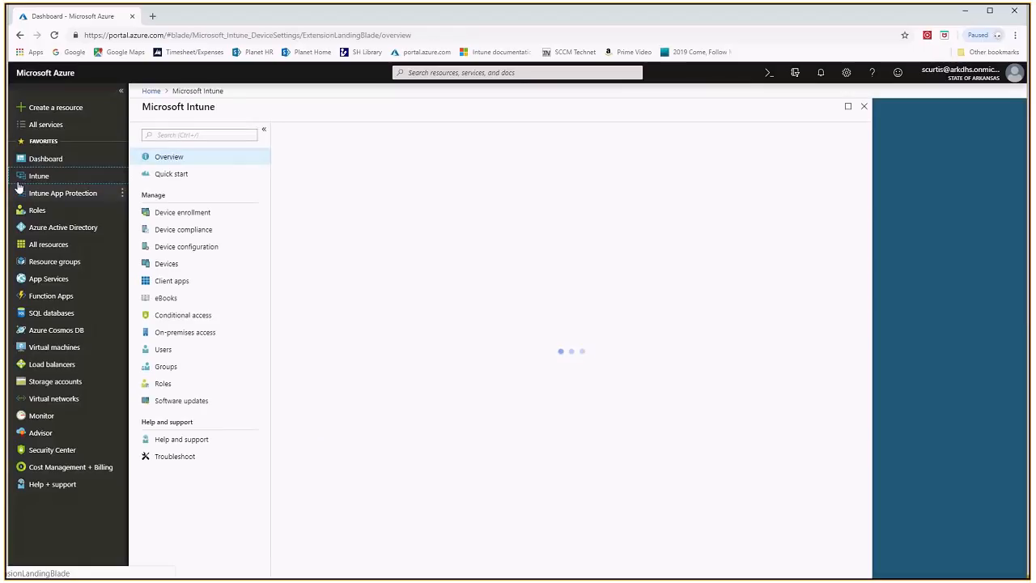
left_click(49, 128)
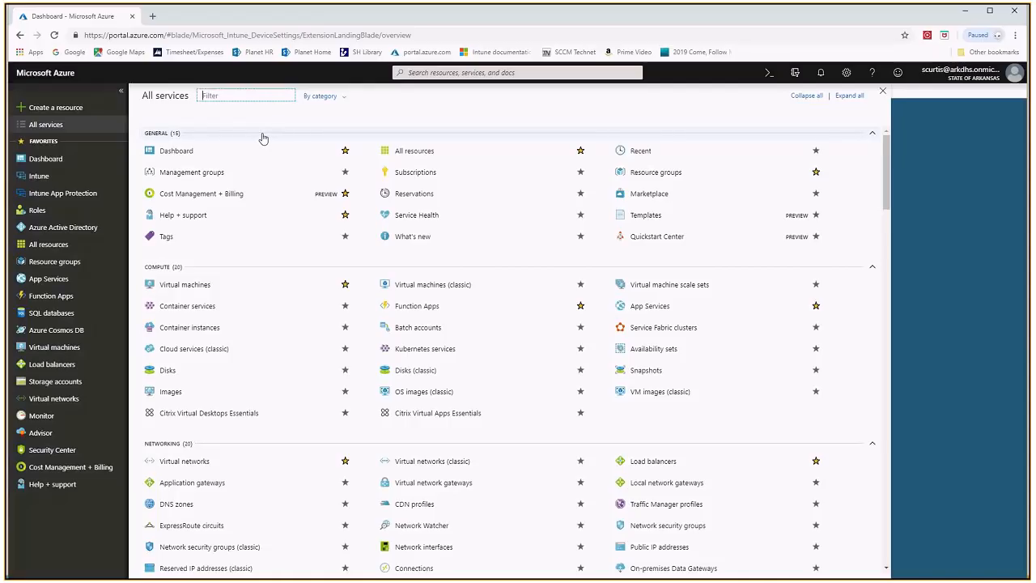
type("intune")
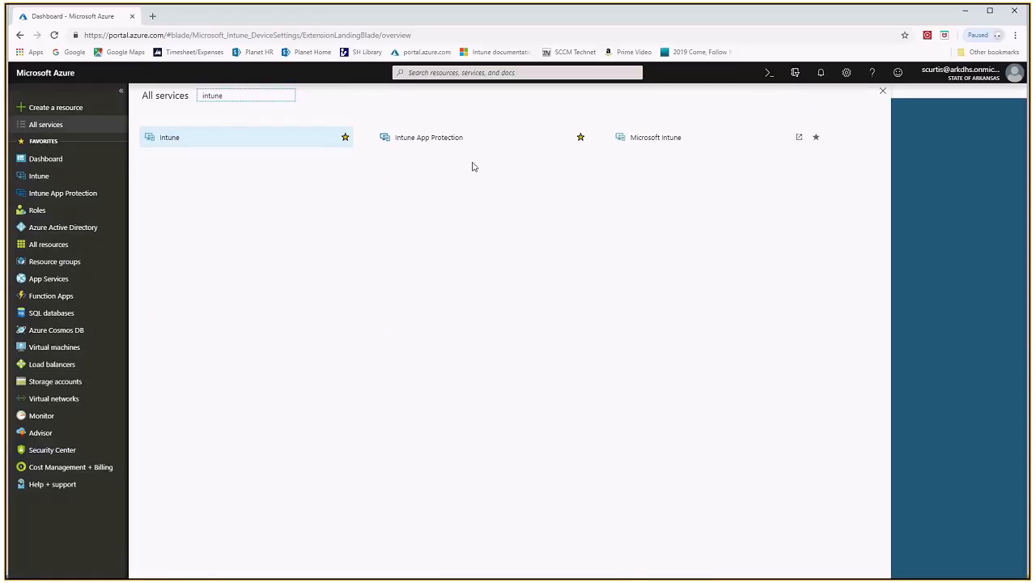
Remove Intune App Protection and Intune from the favorites, and add both services back as favorites
left_click(581, 139)
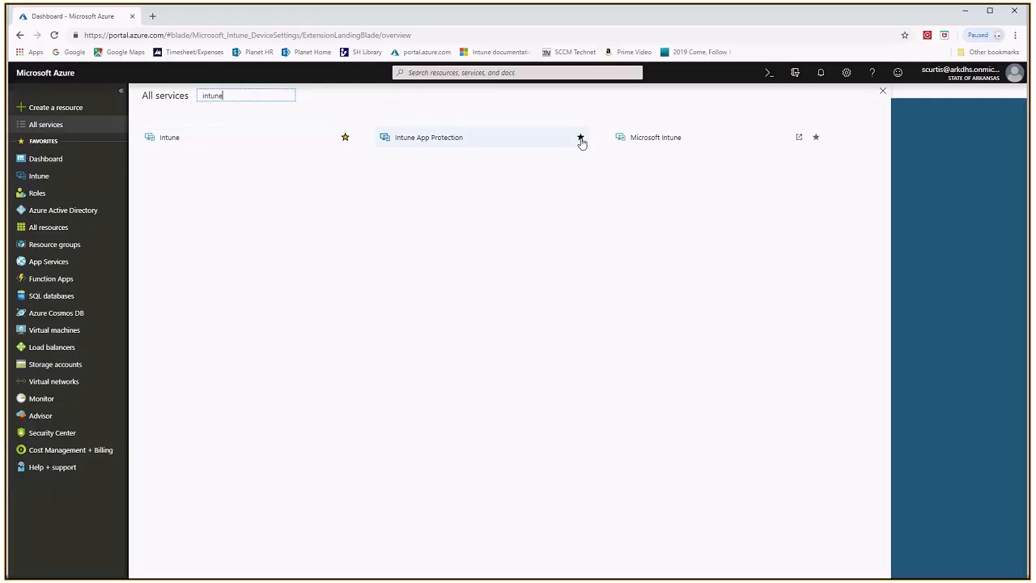
left_click(344, 138)
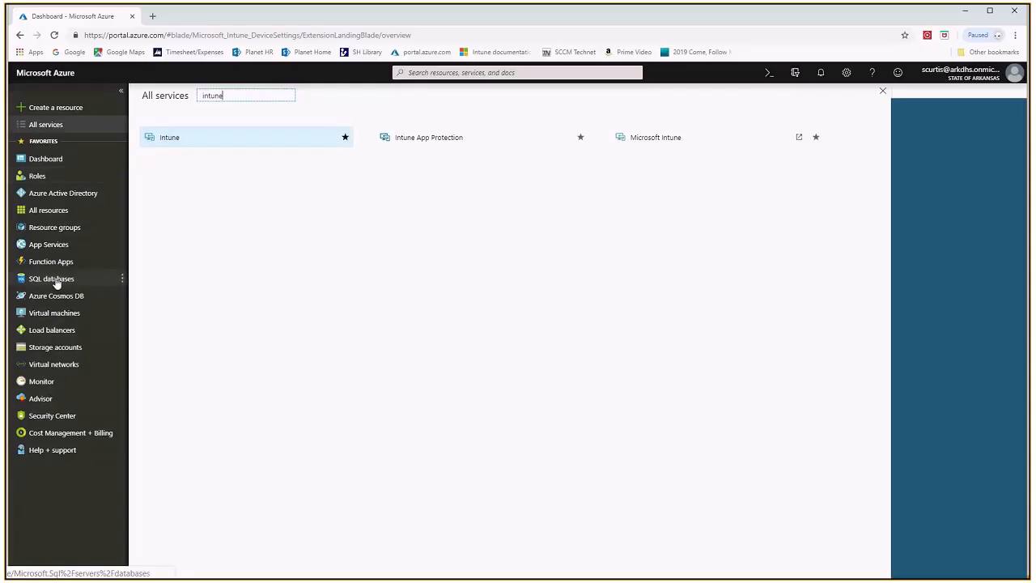
left_click(344, 138)
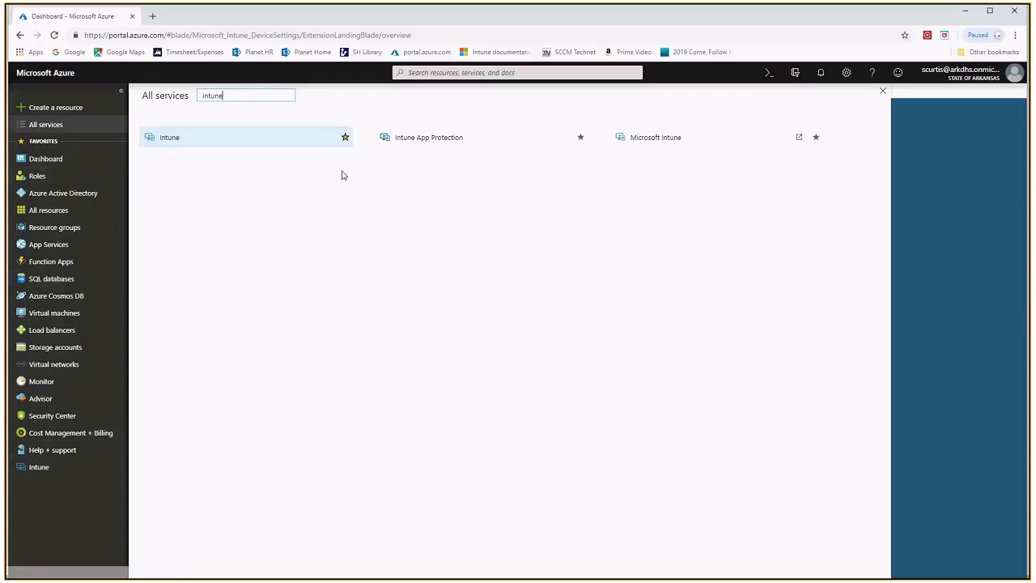
left_click(579, 138)
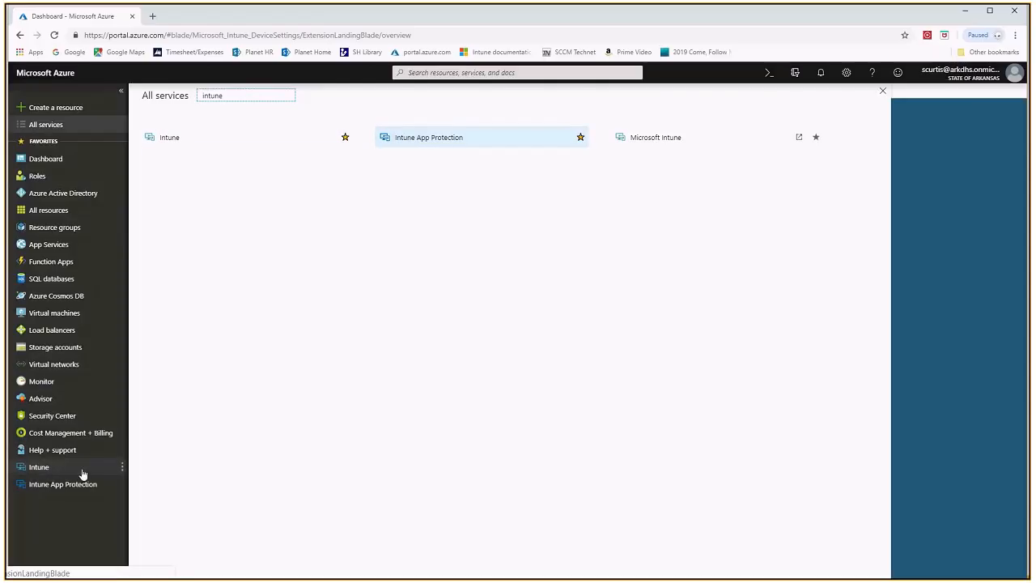
Reorder the favorites so that Intune, Intune App Protection and Azure Active Directory directly follow Dashboard
left_click(122, 467)
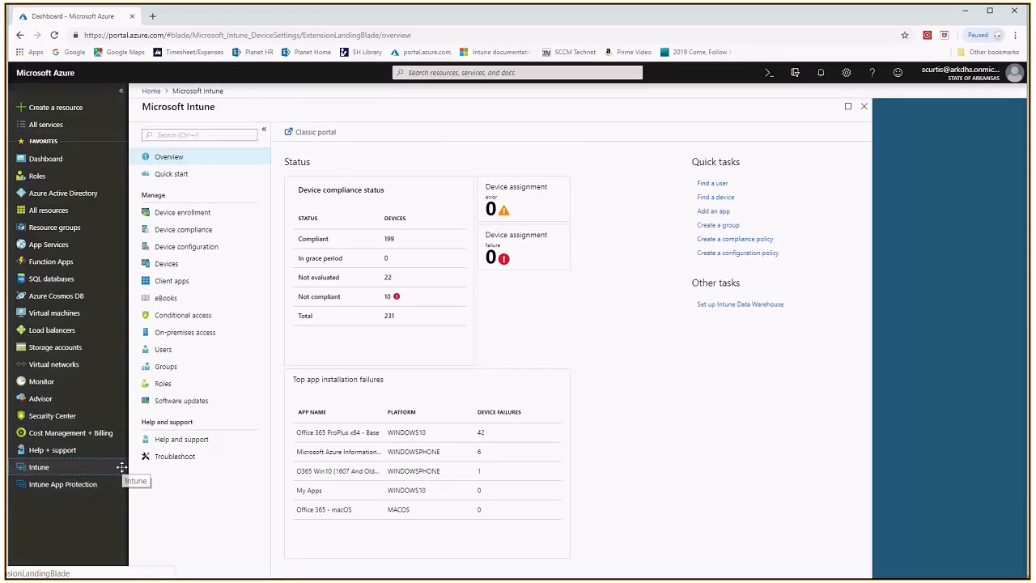
left_click_drag(80, 469, 73, 184)
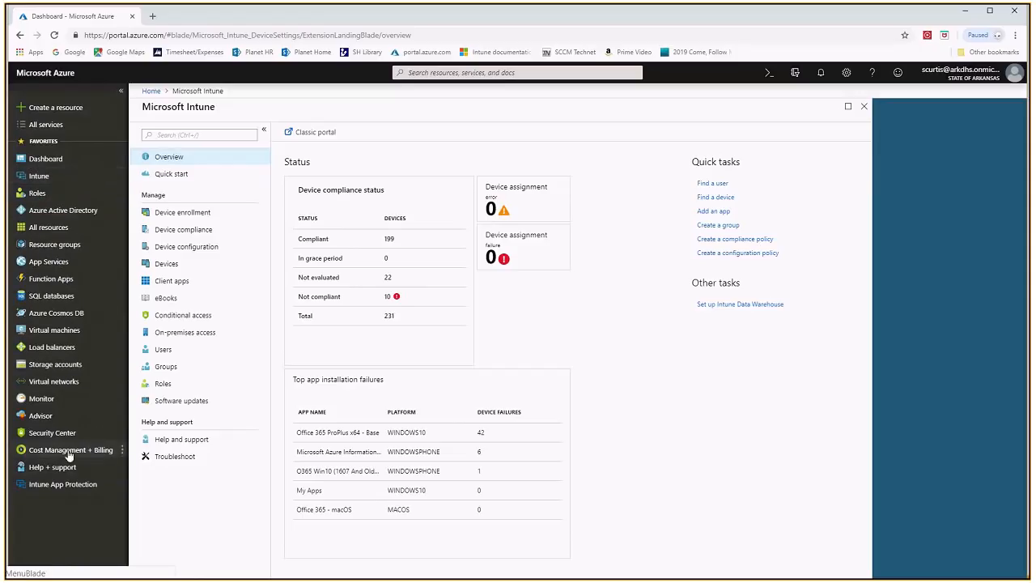
left_click_drag(65, 486, 67, 228)
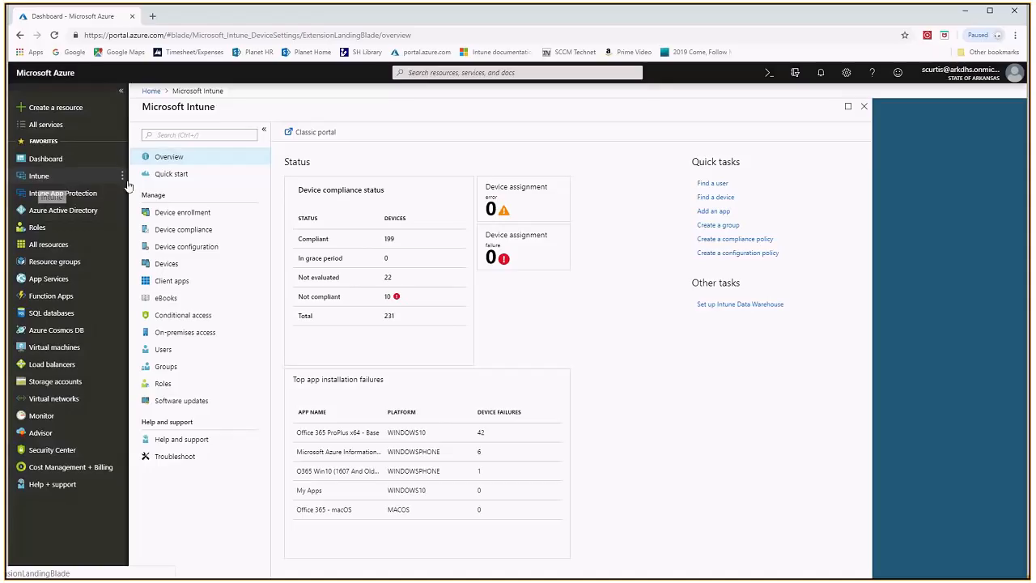
Open the list of device configuration profiles in Microsoft Intune
left_click(38, 175)
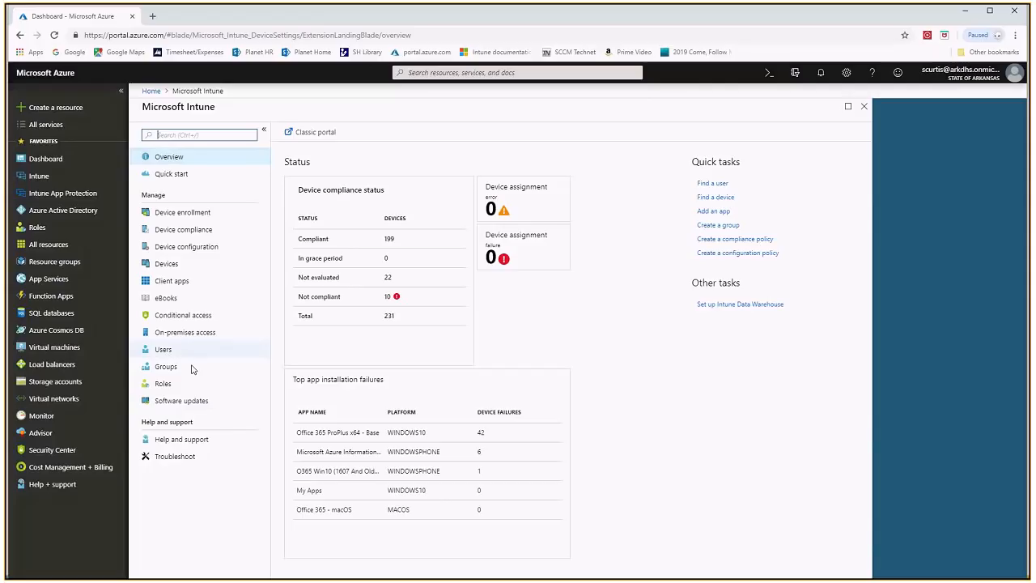
left_click(186, 253)
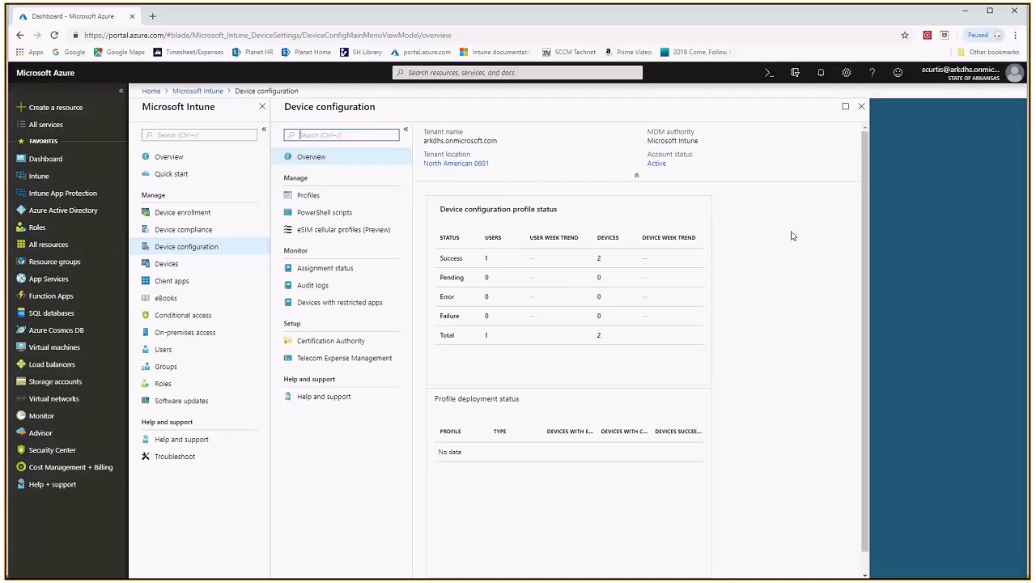
left_click(310, 198)
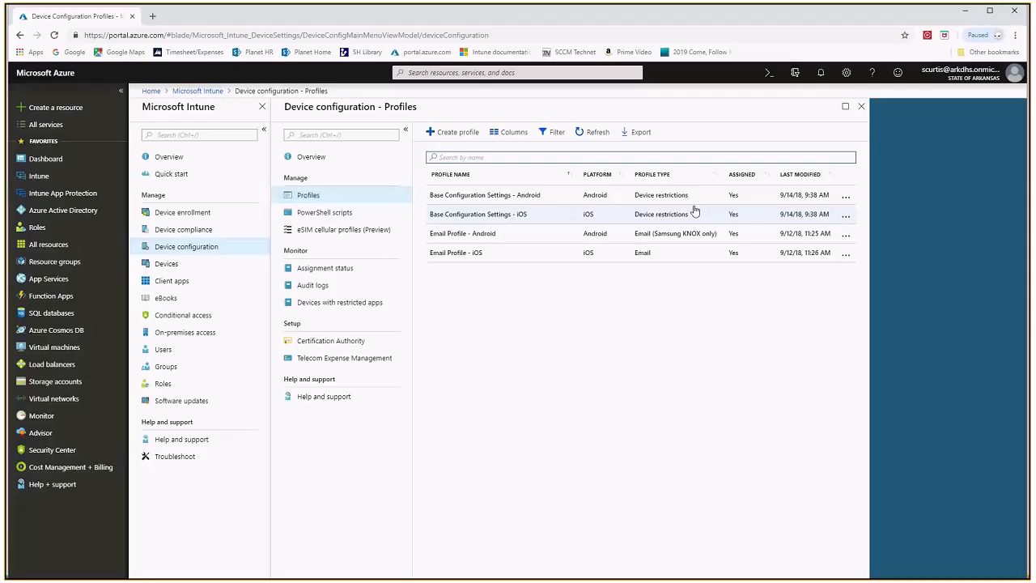
Start a new configuration profile with the iOS platform and the Device restrictions profile type
left_click(450, 135)
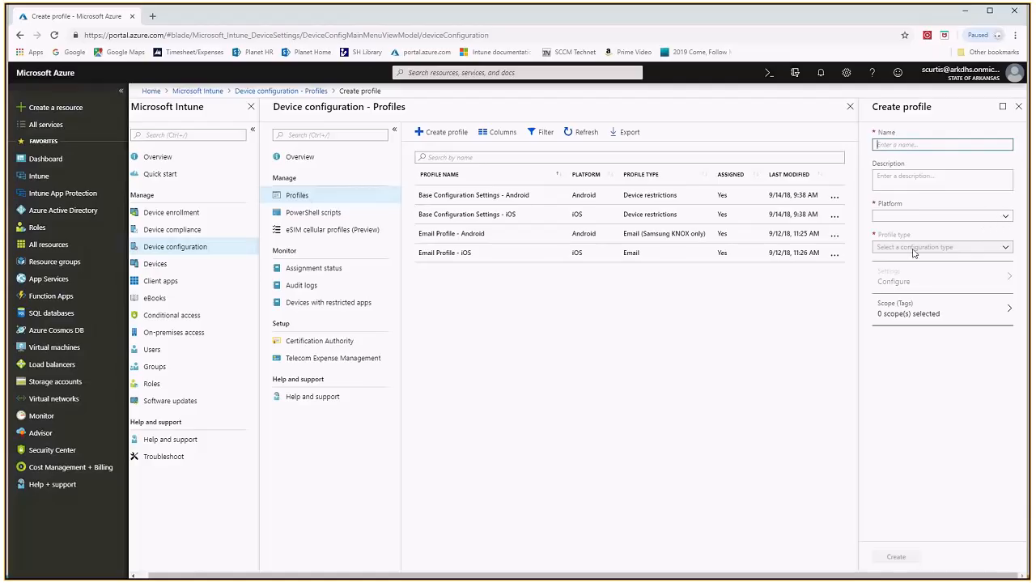
left_click(1005, 218)
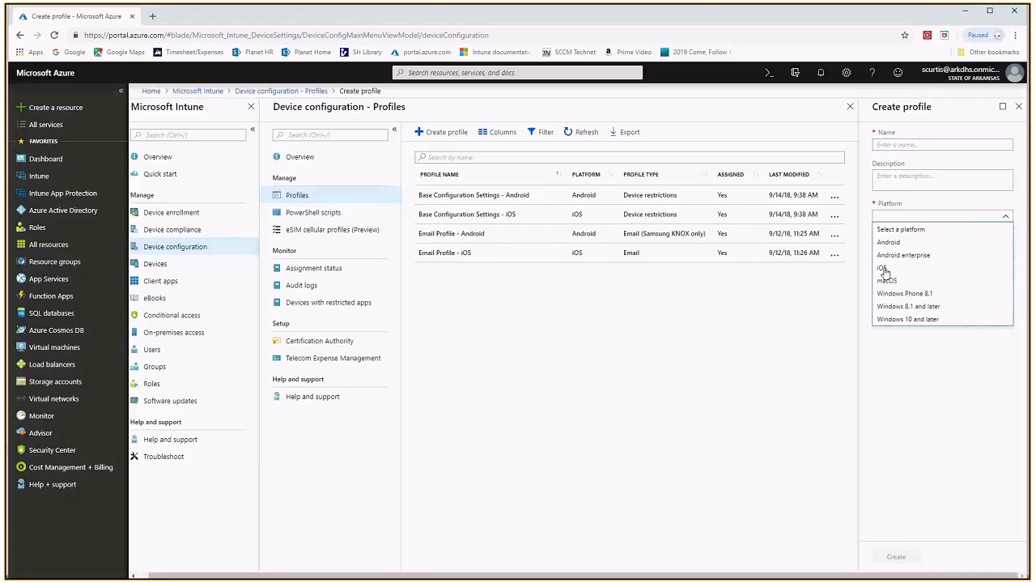
left_click(884, 269)
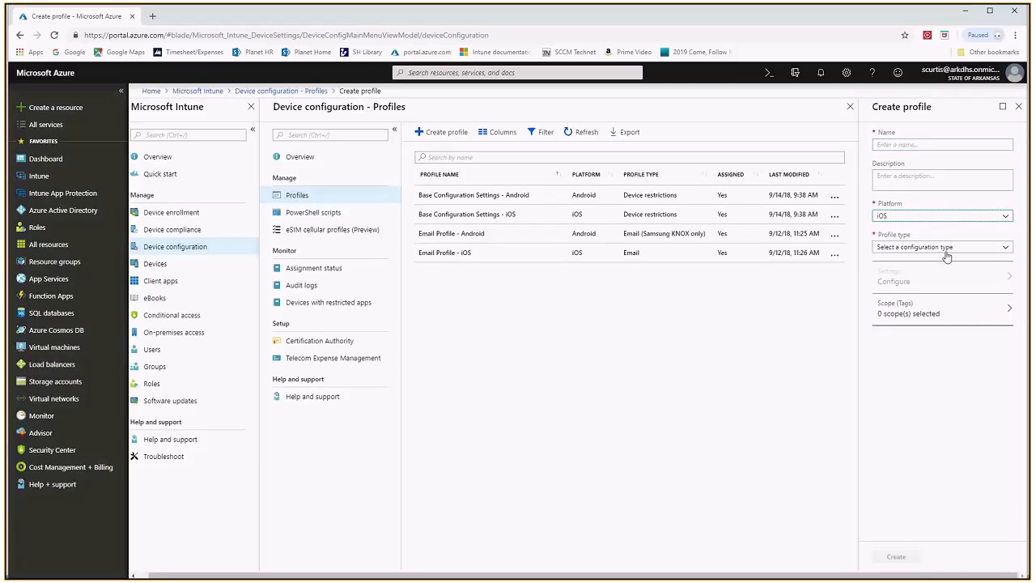
left_click(1003, 251)
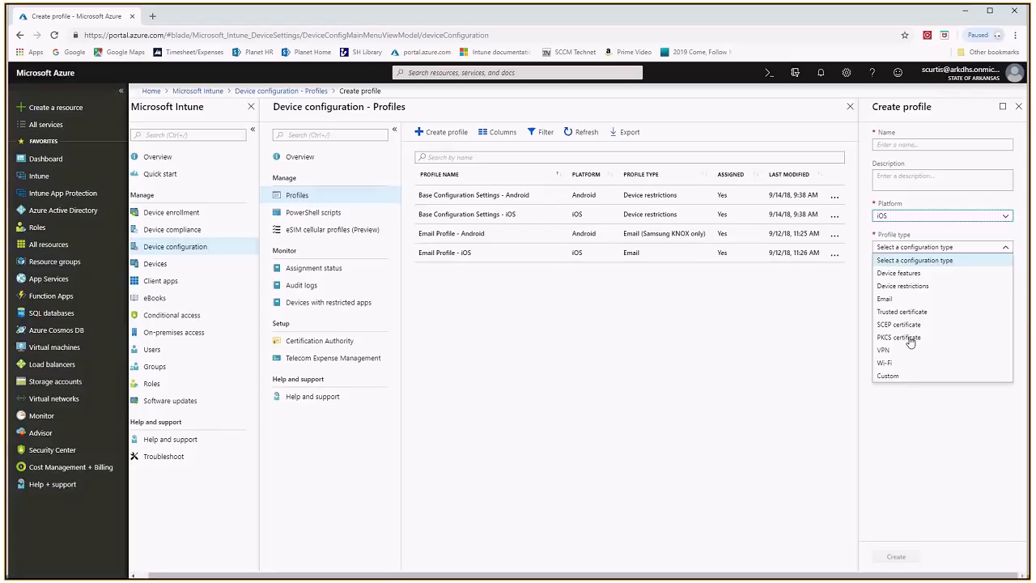
left_click(903, 286)
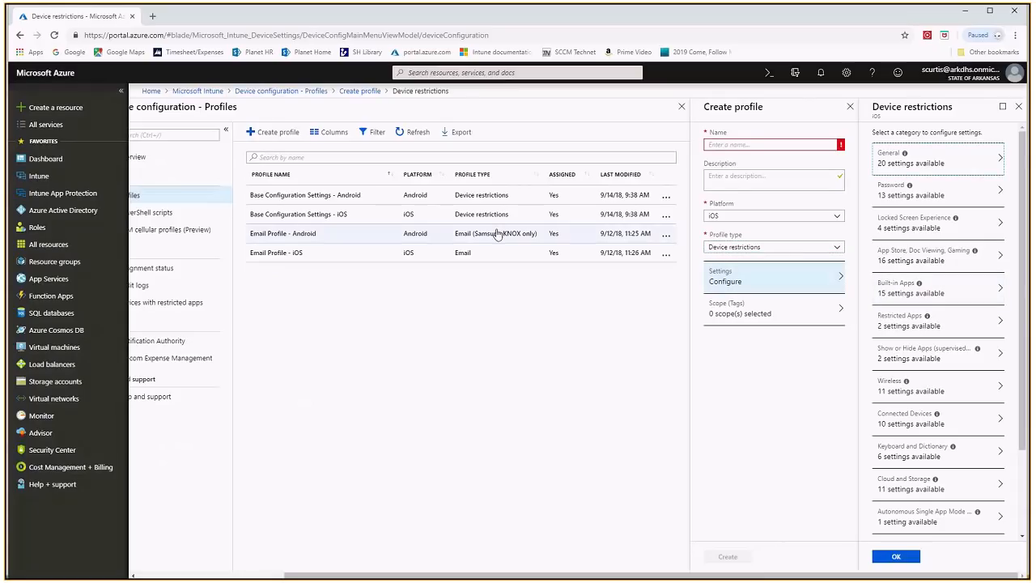
In the Password restrictions, require a password and block simple passwords, checking the setting descriptions and the minimum length field
left_click(962, 195)
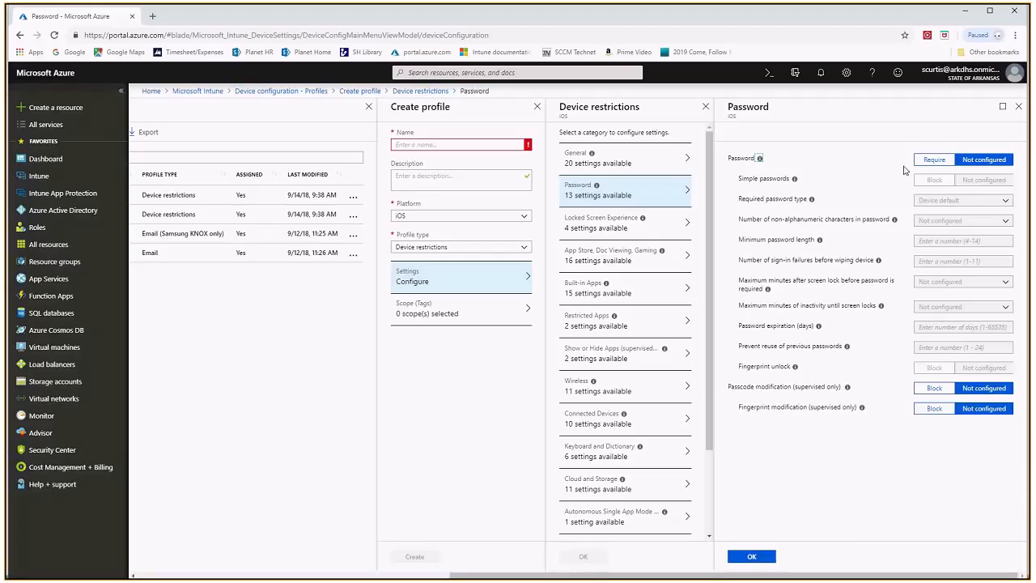
left_click(934, 161)
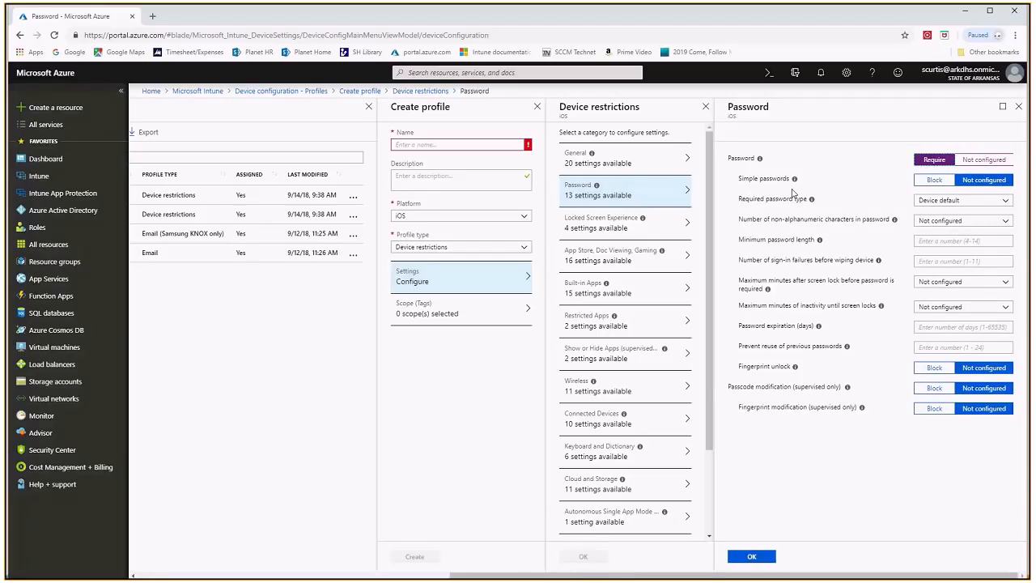
left_click(934, 180)
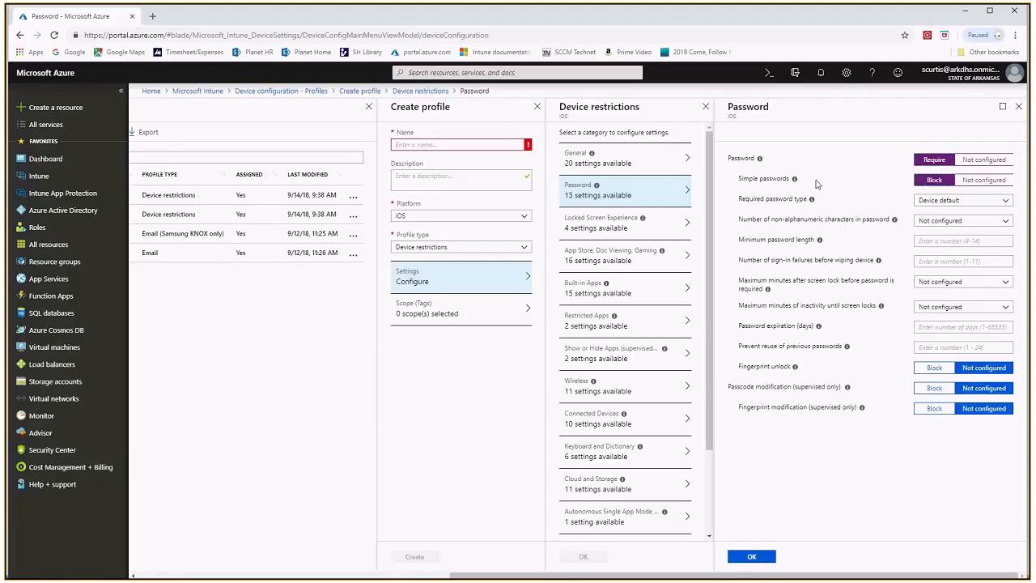
mouse_move(761, 162)
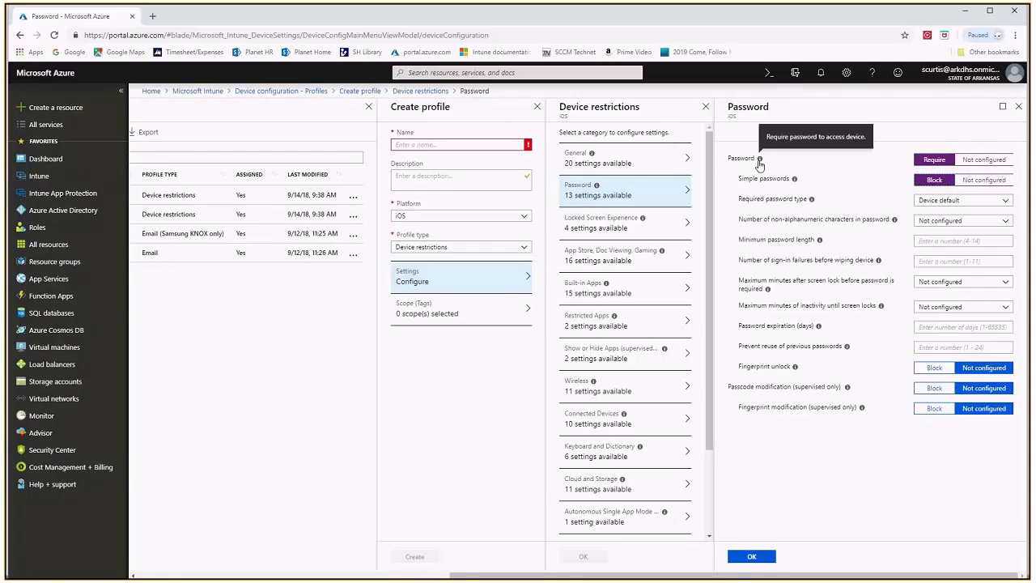
mouse_move(795, 182)
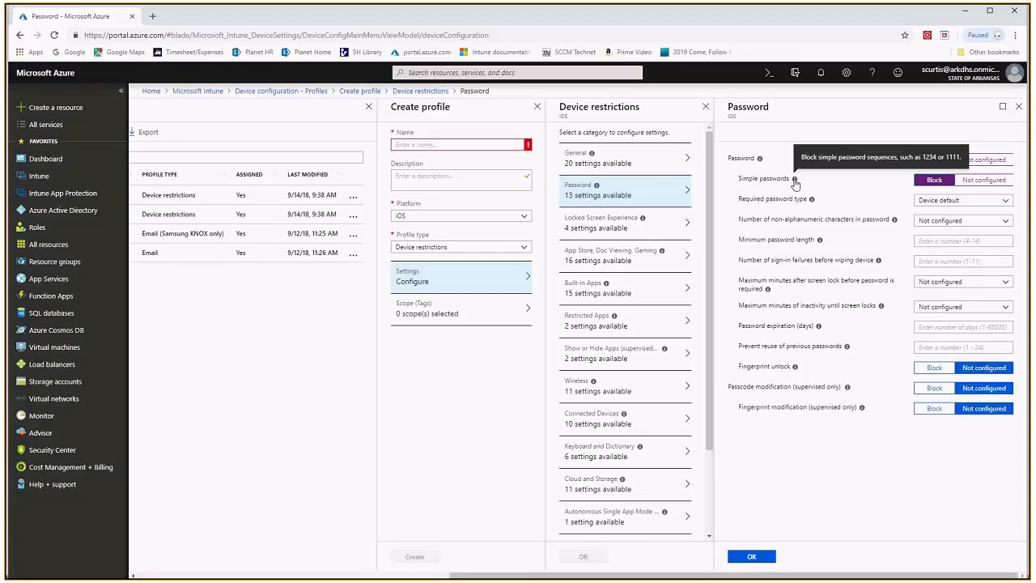
left_click(932, 239)
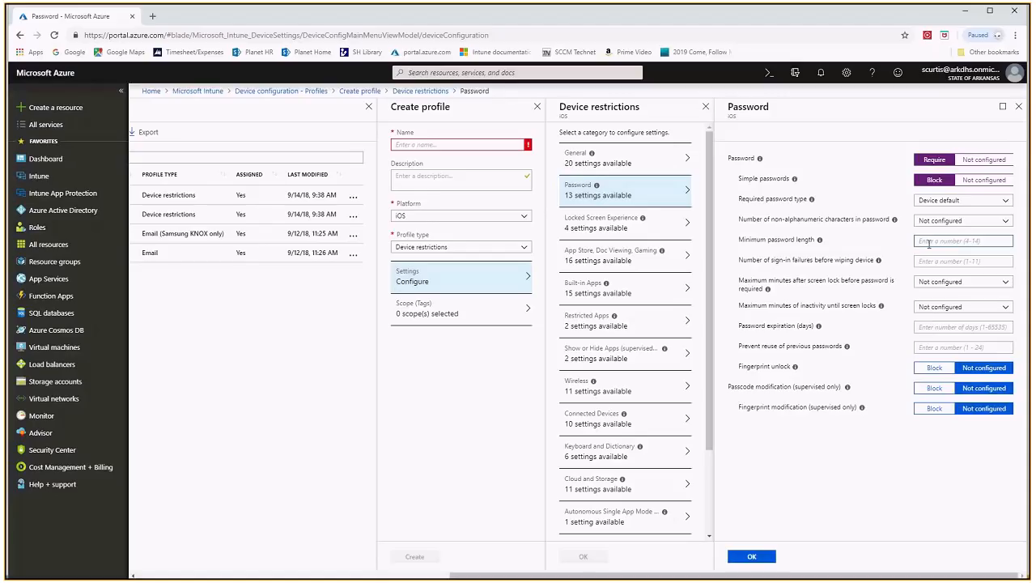
left_click(864, 275)
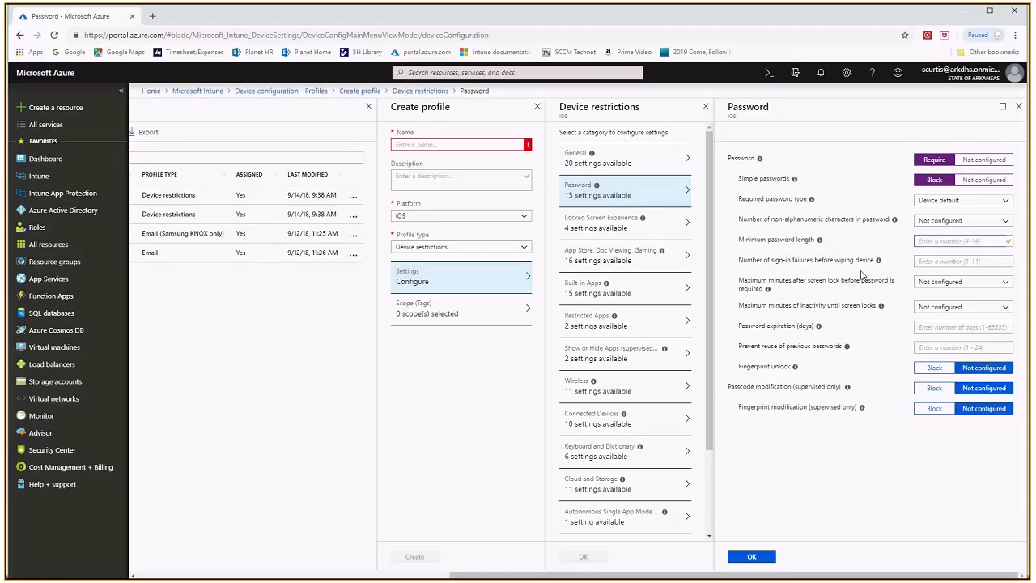
left_click(920, 241)
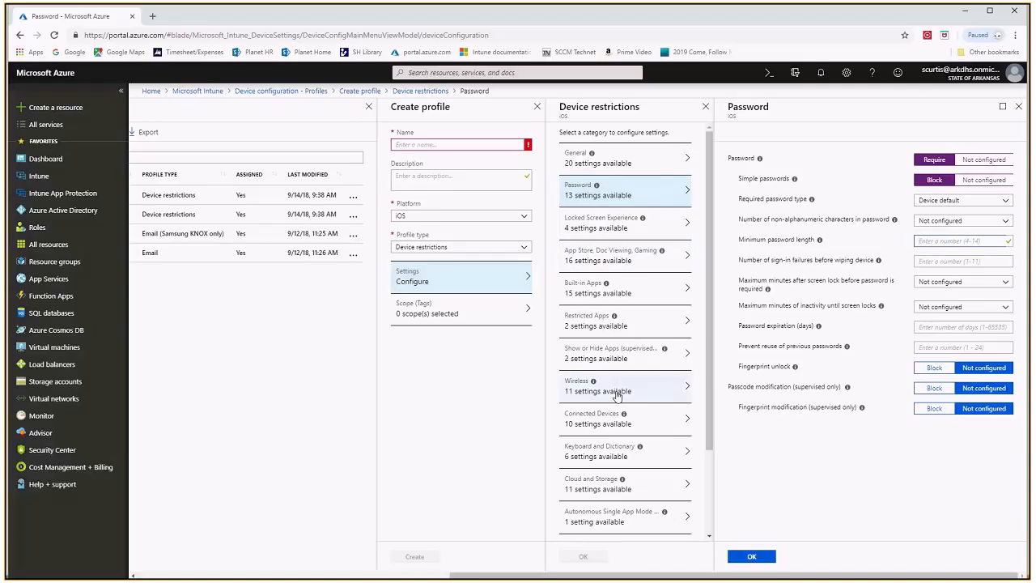
Switch to the Cloud and Storage restrictions, discarding the unsaved password edits, and block Backup to iCloud
left_click(606, 487)
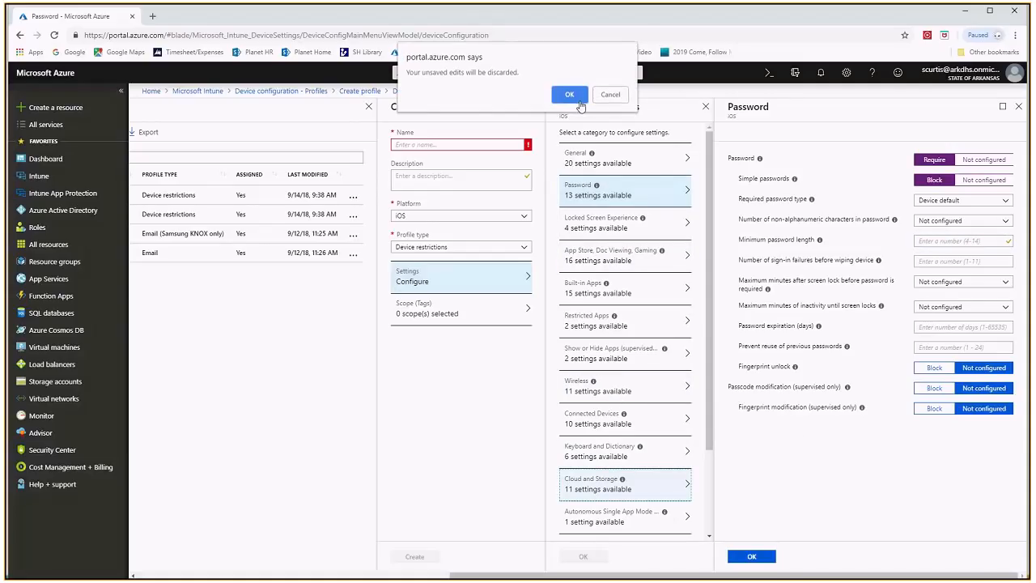
left_click(571, 95)
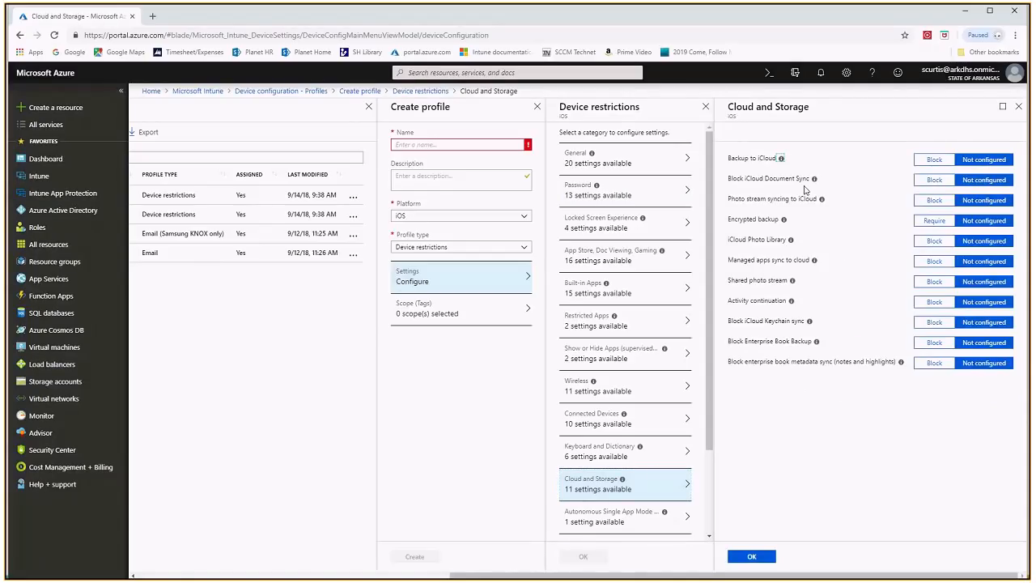
left_click(934, 160)
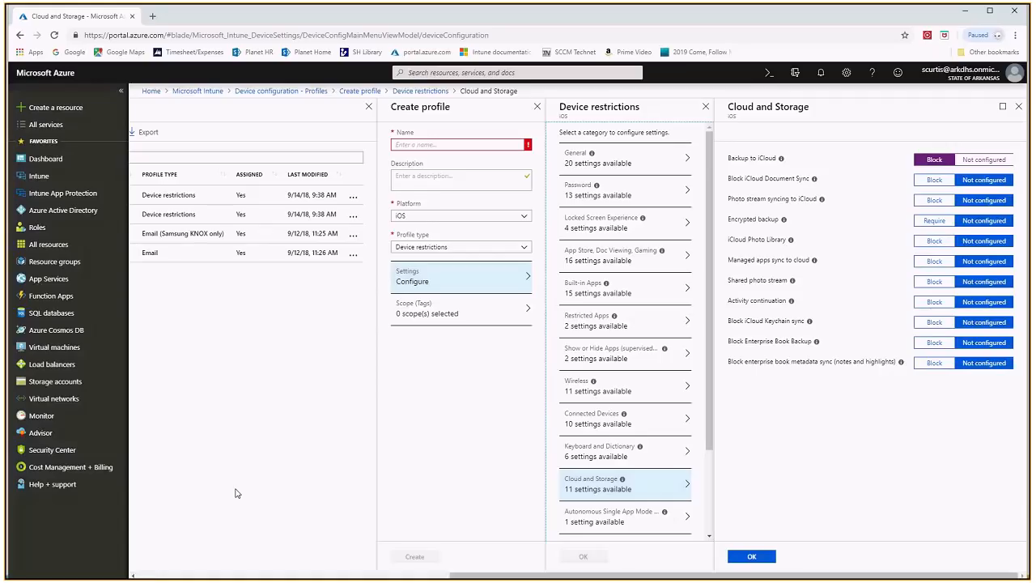
Open the bookmarked Intune documentation in a new browser tab and copy its web address
left_click(153, 16)
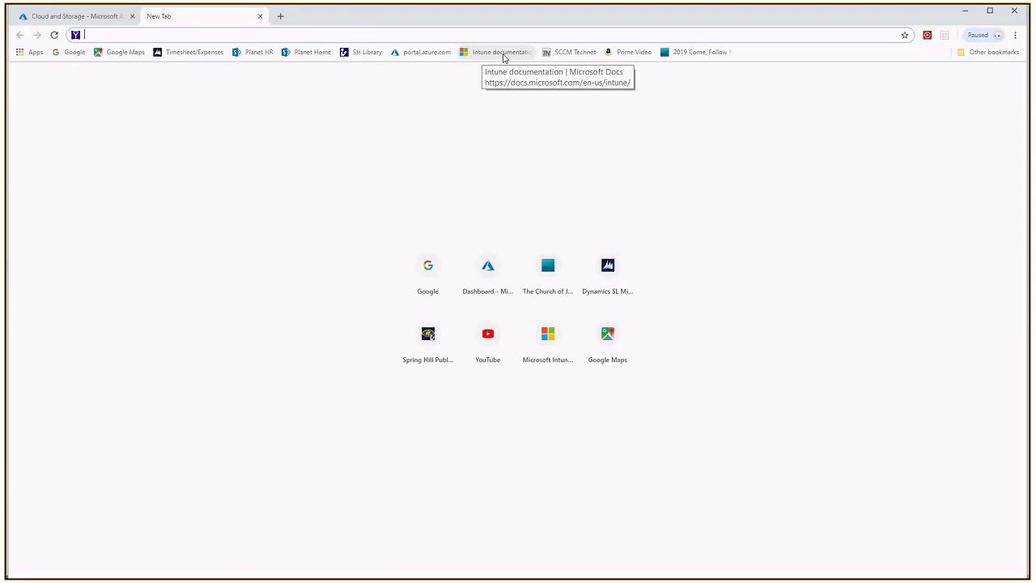
left_click(501, 54)
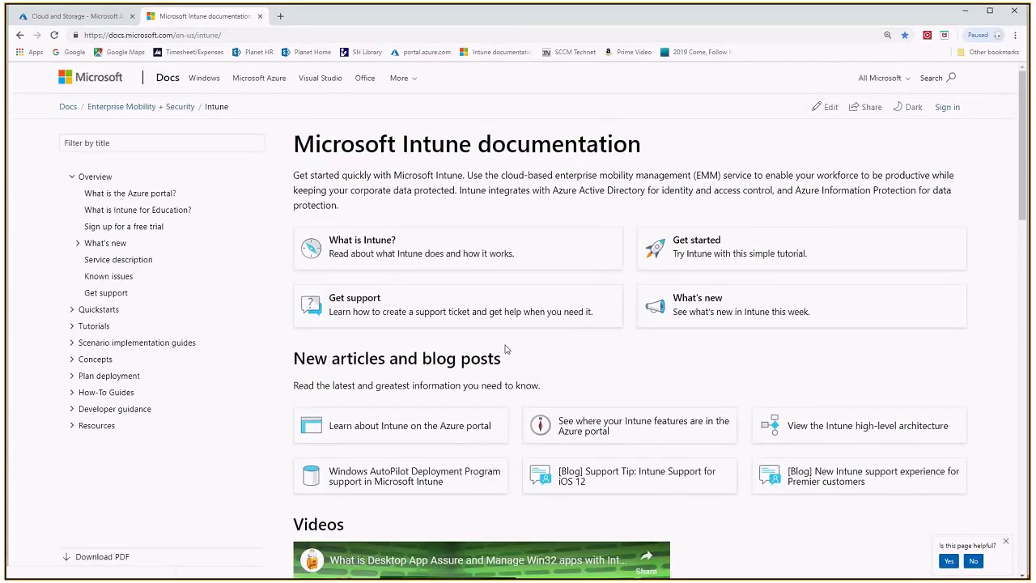
left_click(231, 36)
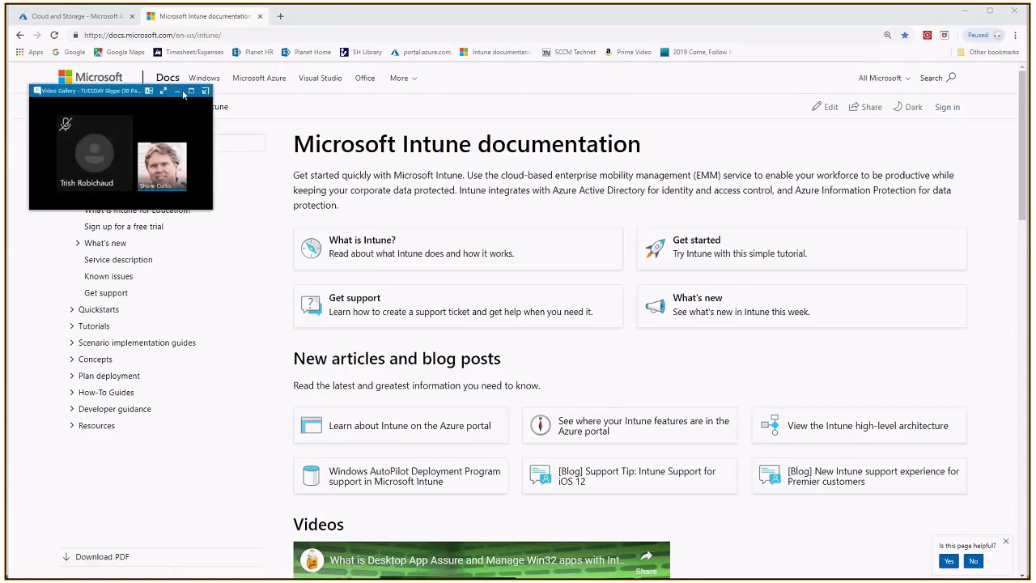
left_click(178, 90)
key("ctrl+c")
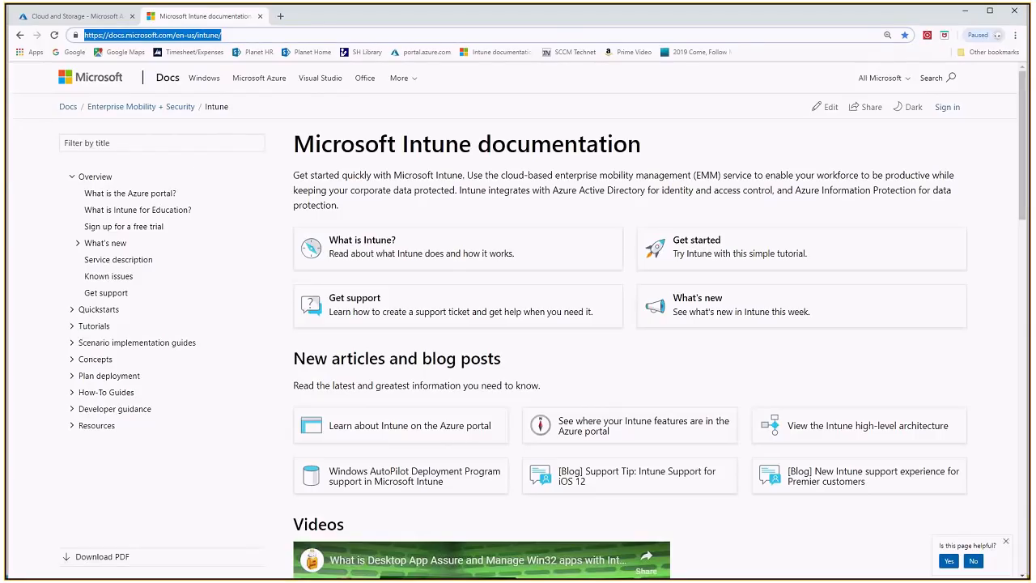
Switch to the Skype meeting and send the copied Intune documentation link in the meeting conversation
key("alt+Tab")
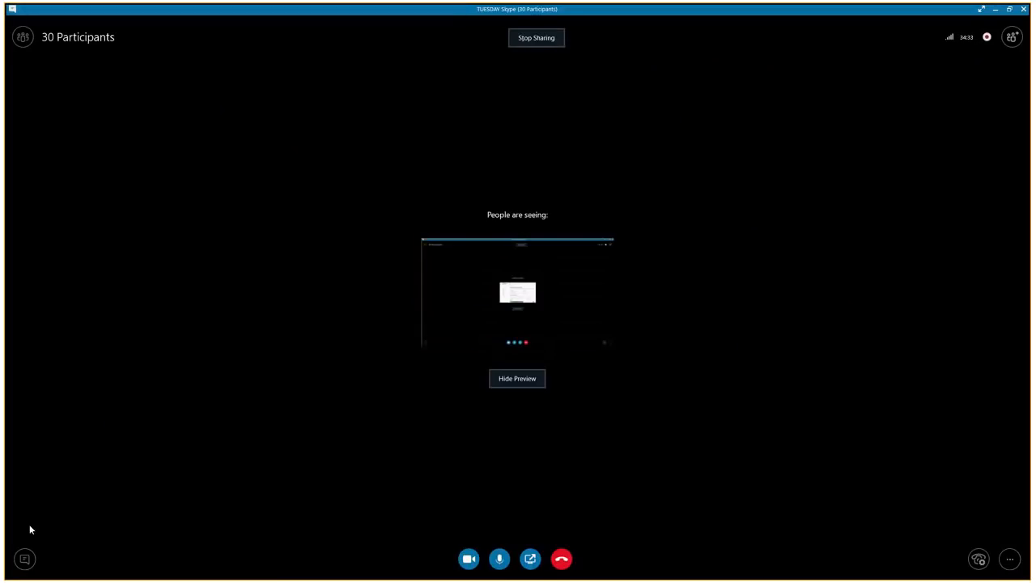
left_click(26, 558)
key("ctrl+v")
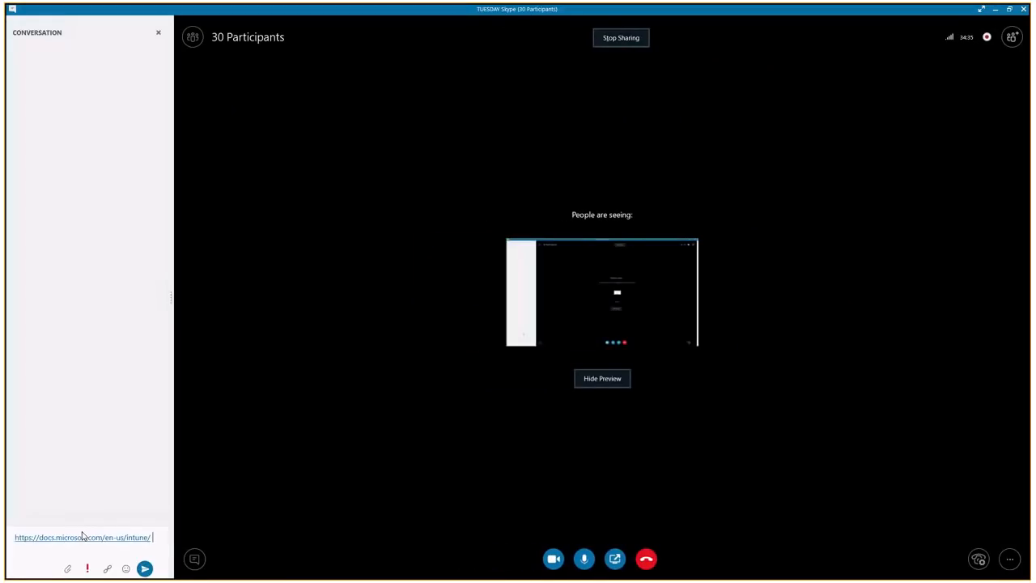
key("Return")
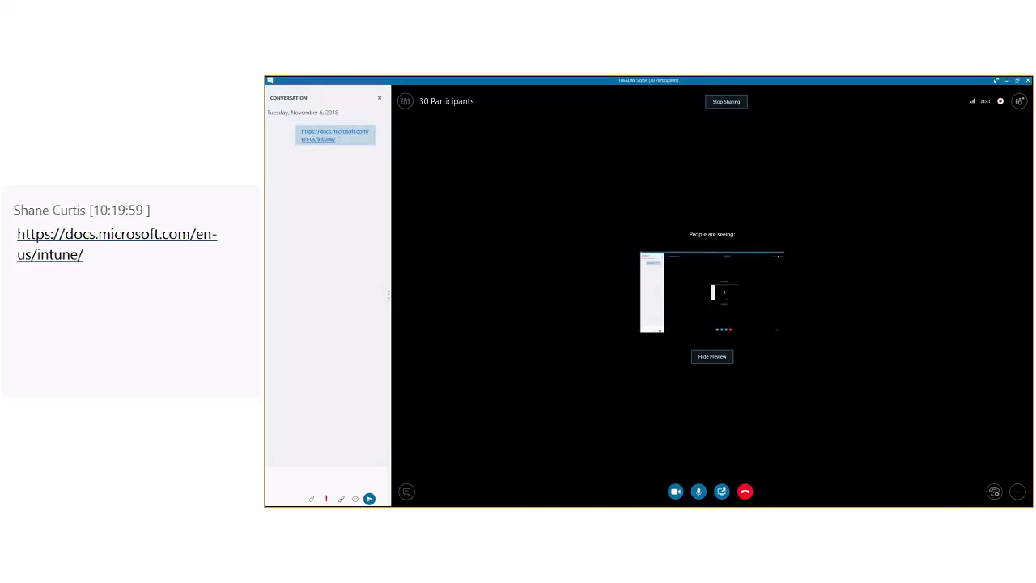
Return to the Intune documentation in the browser and open the iOS article under How-To Guides, Configure devices, Configure device restrictions
key("alt+Tab")
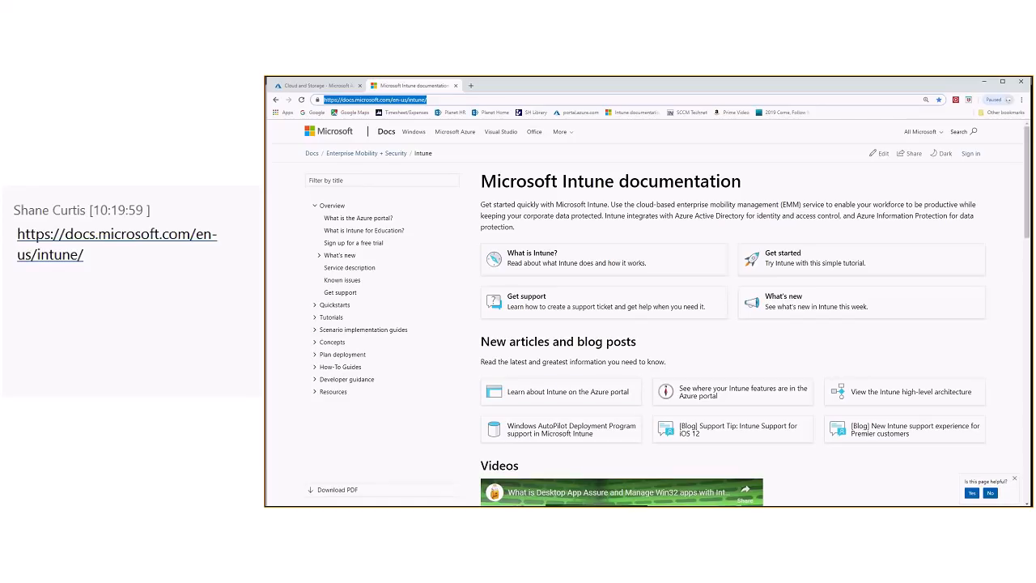
left_click(312, 88)
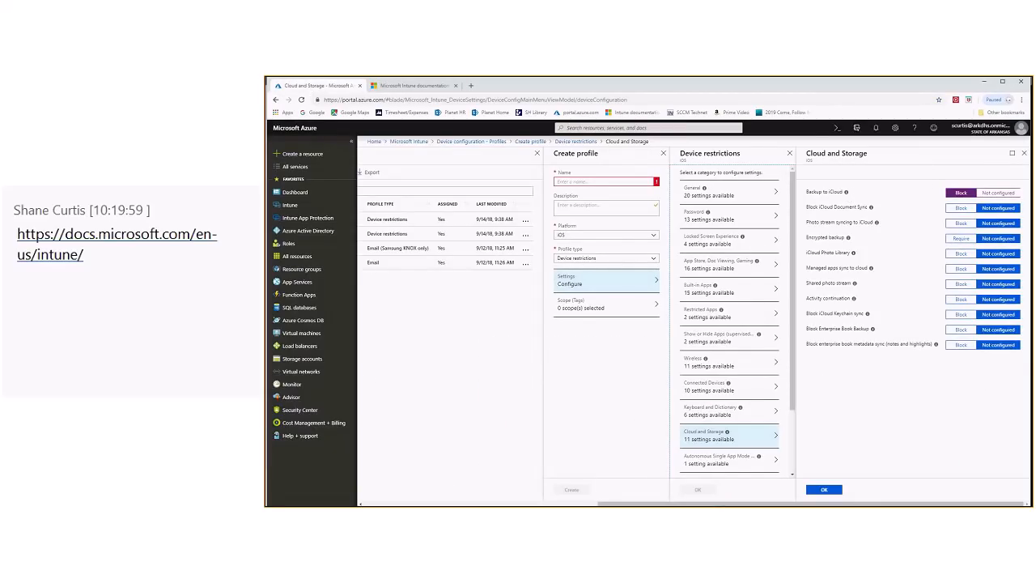
left_click(413, 85)
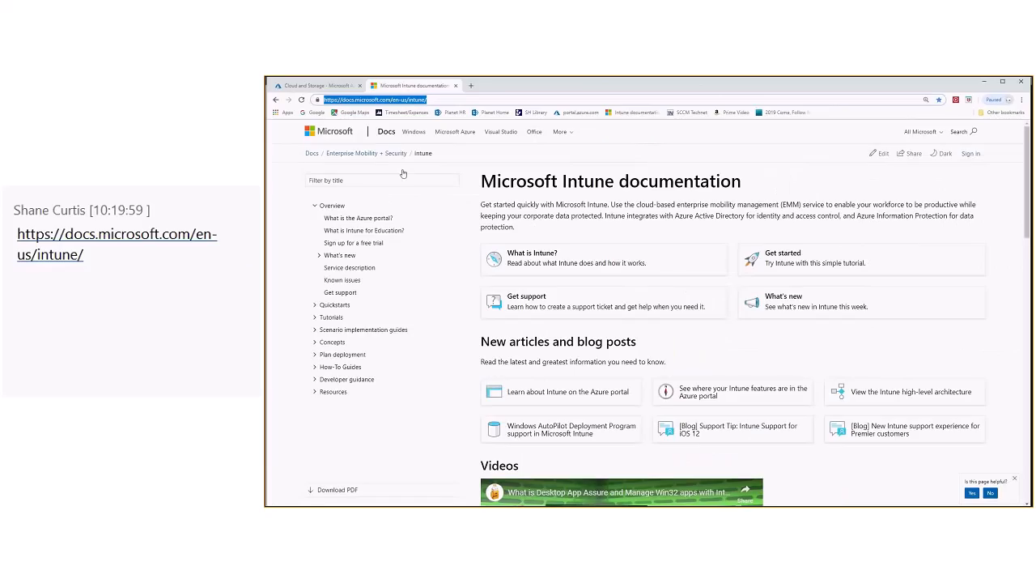
left_click(315, 367)
scroll(402, 335, "down", 1)
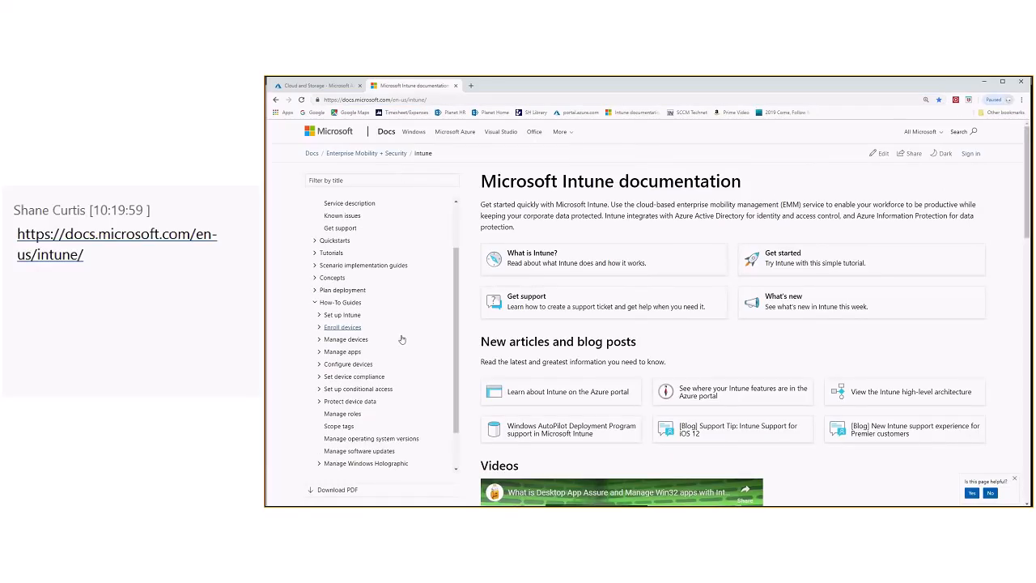
scroll(402, 339, "down", 1)
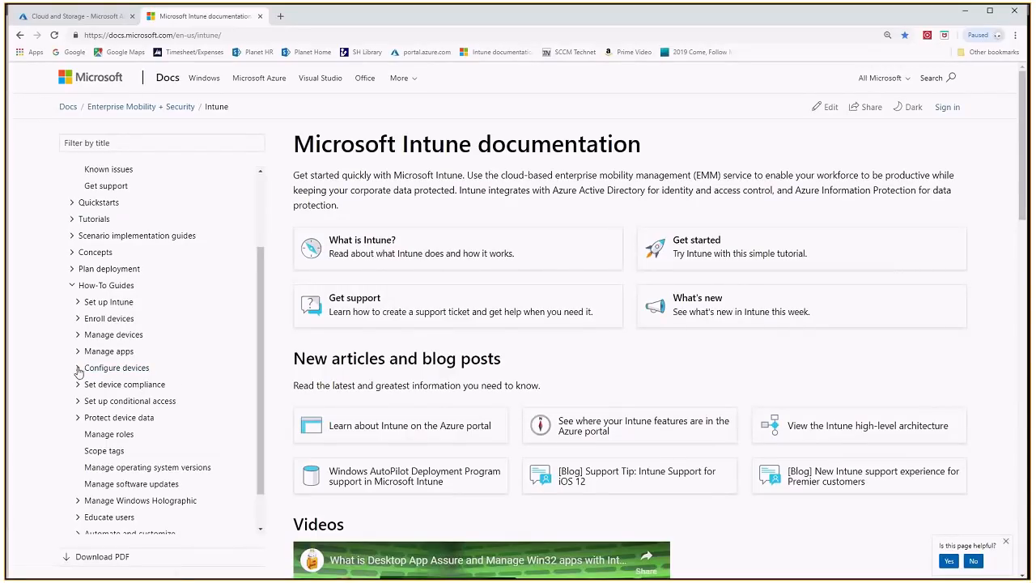
left_click(320, 350)
scroll(182, 353, "down", 1)
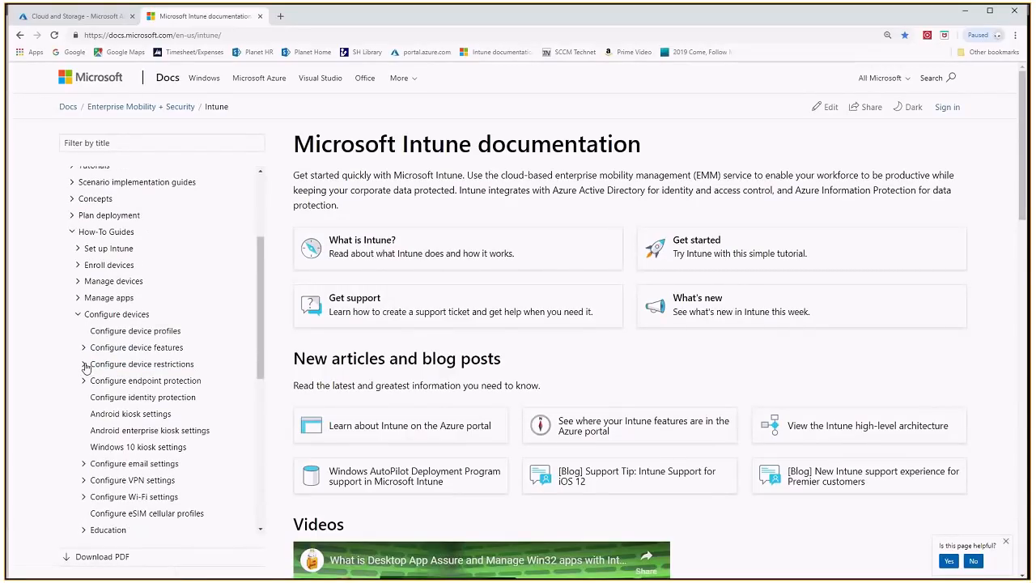
left_click(85, 366)
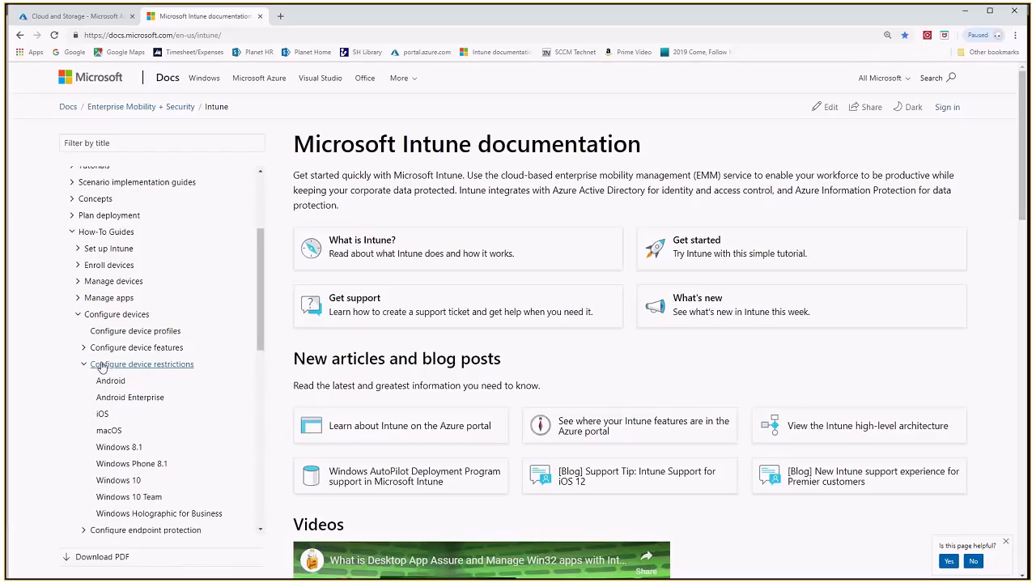
left_click(102, 415)
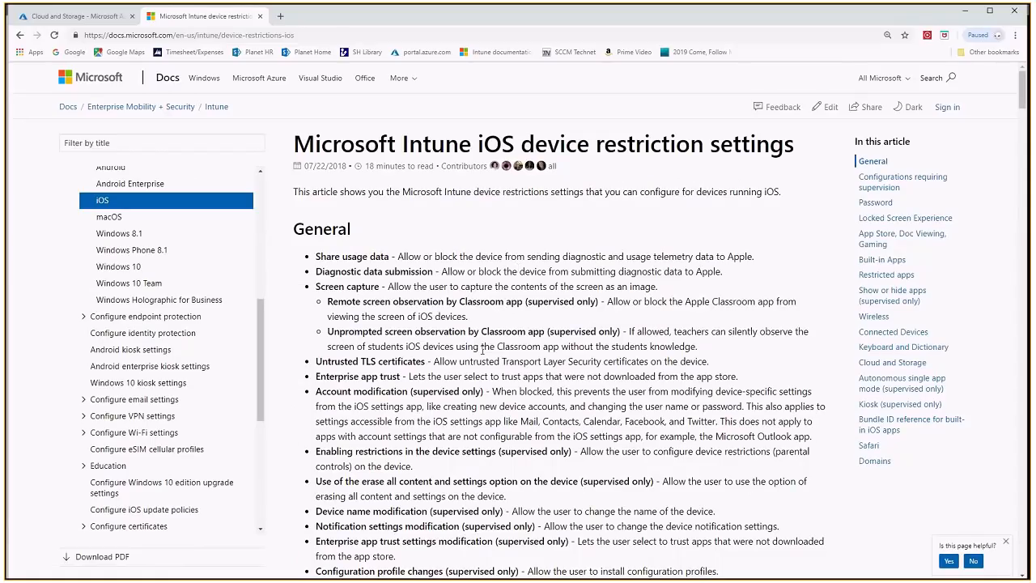
Read through the iOS restriction settings article, covering the General, Password, Locked Screen Experience, App Store, Built-in Apps and Restricted apps sections
scroll(482, 350, "down", 2)
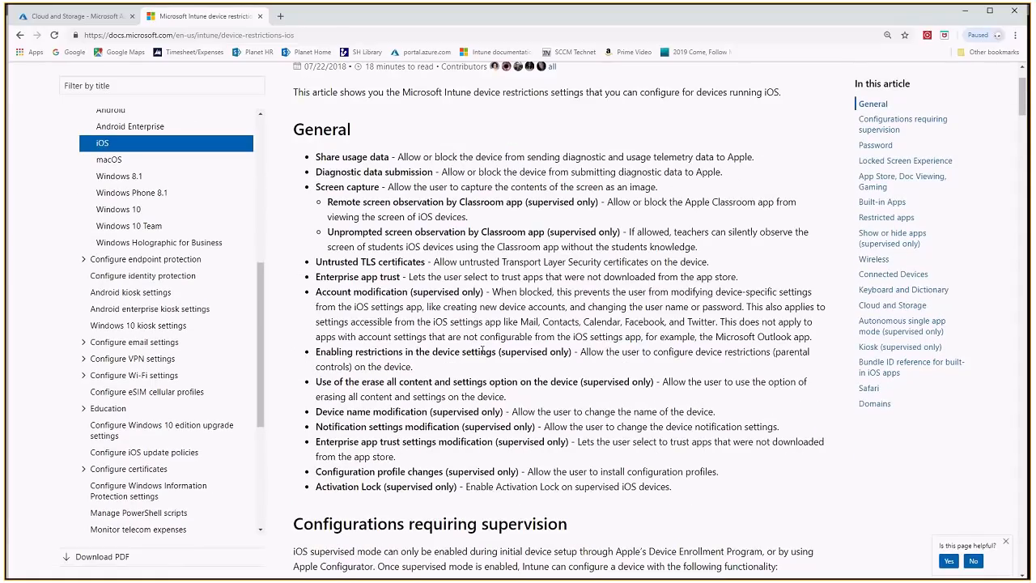
scroll(485, 340, "down", 5)
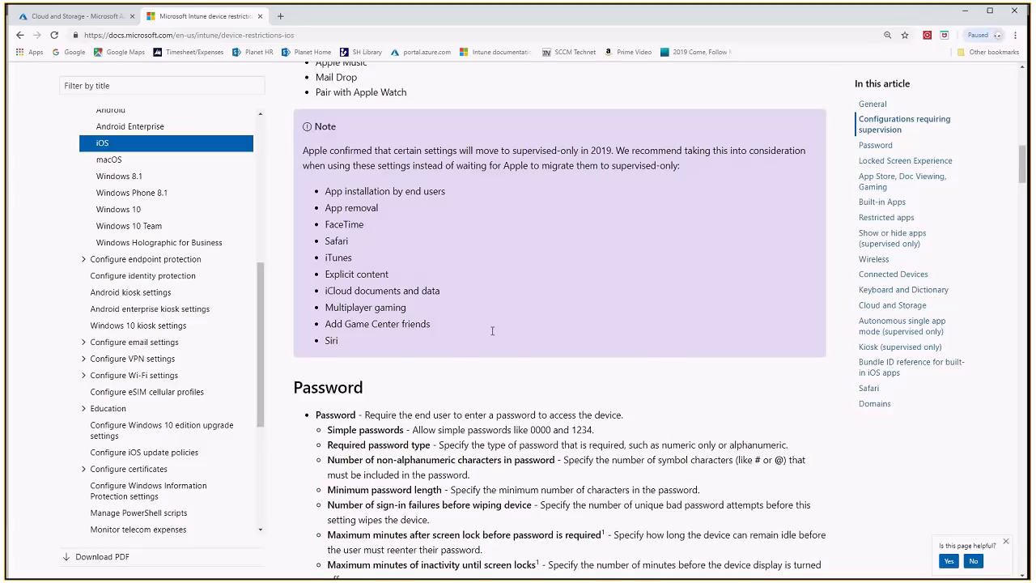
scroll(492, 330, "down", 2)
scroll(564, 326, "down", 2)
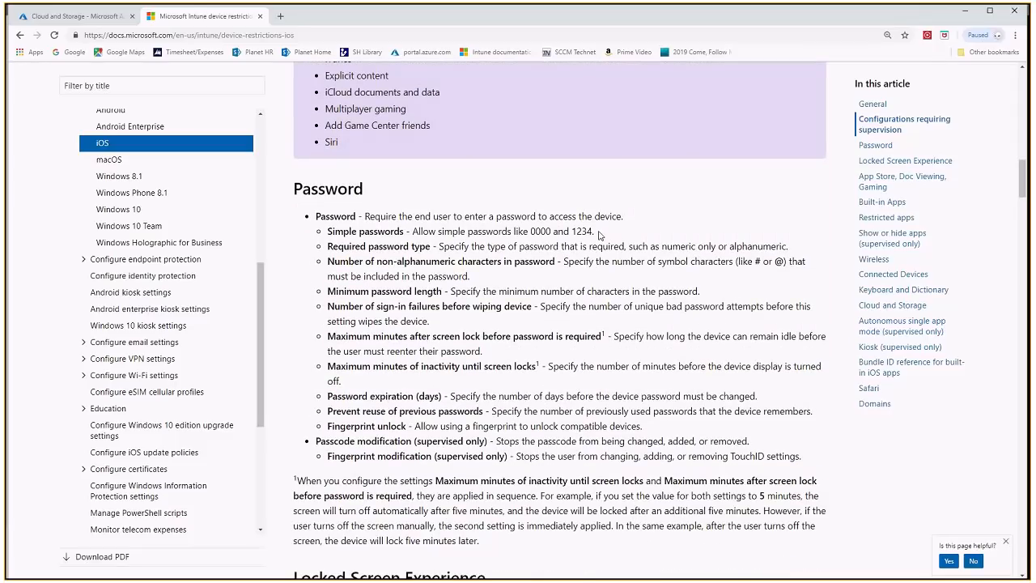
left_click_drag(598, 233, 411, 233)
left_click(606, 235)
scroll(615, 283, "down", 1)
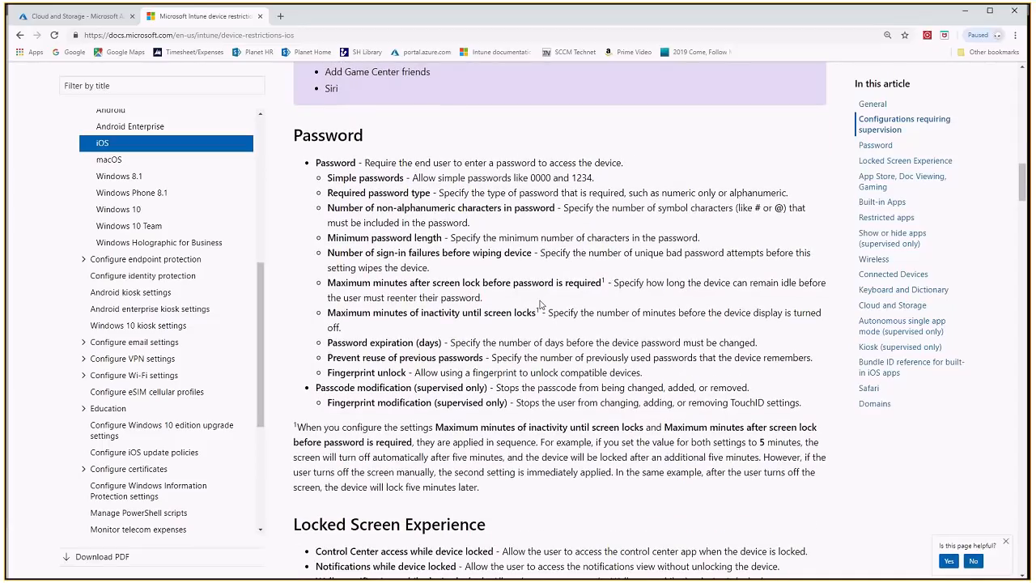
scroll(540, 304, "down", 3)
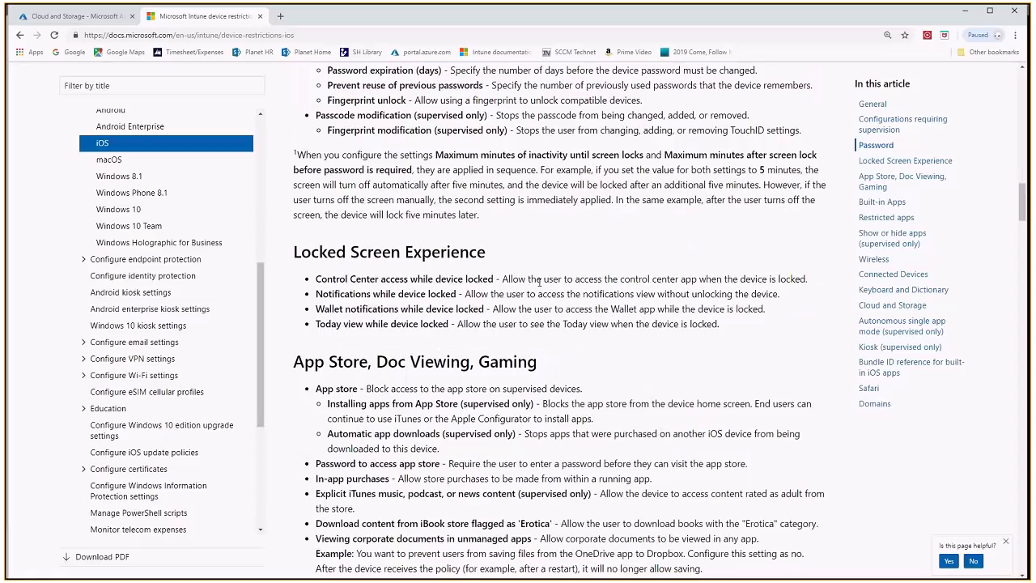
scroll(539, 283, "down", 3)
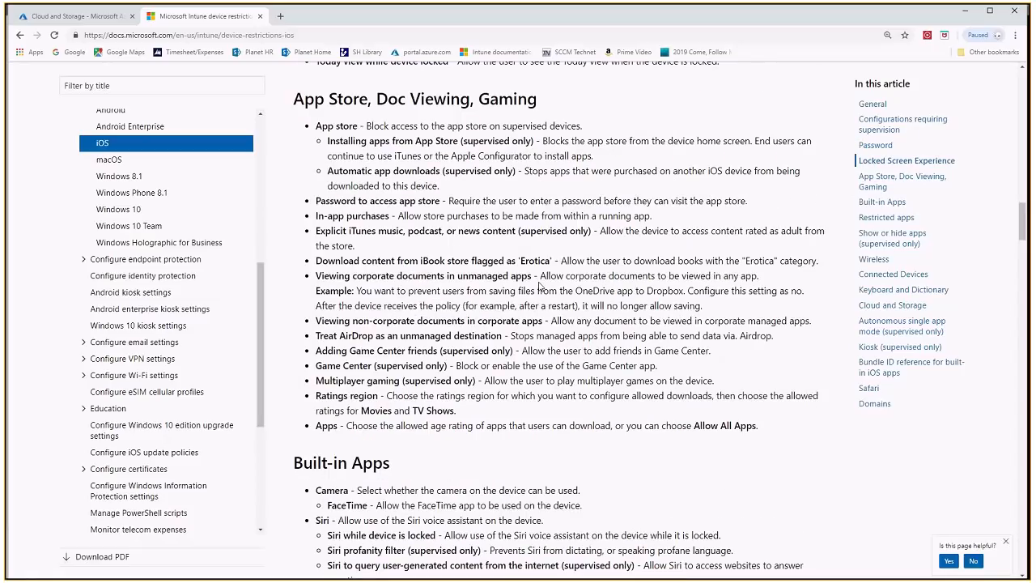
scroll(539, 285, "down", 5)
scroll(539, 285, "down", 1)
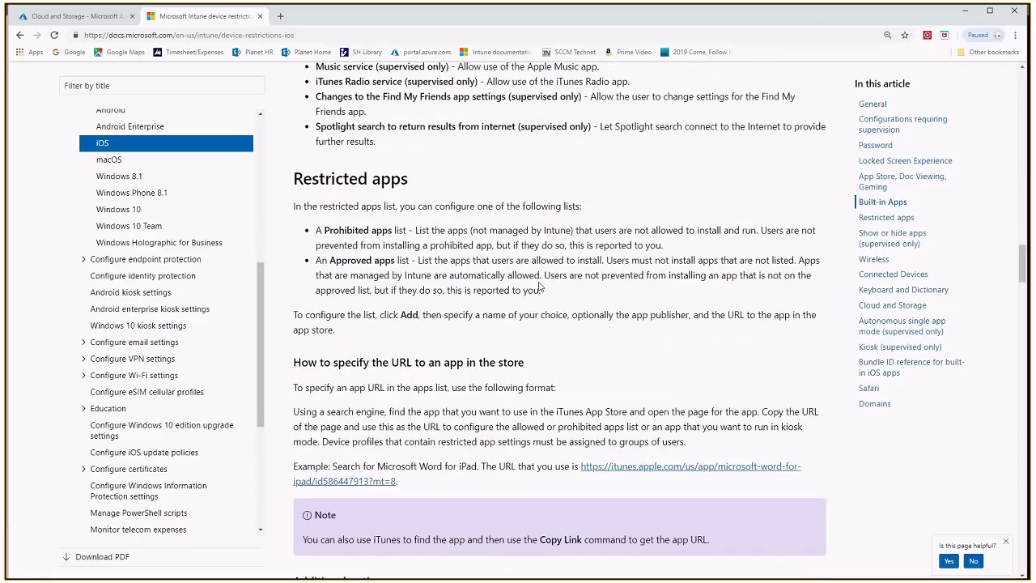
scroll(539, 285, "up", 3)
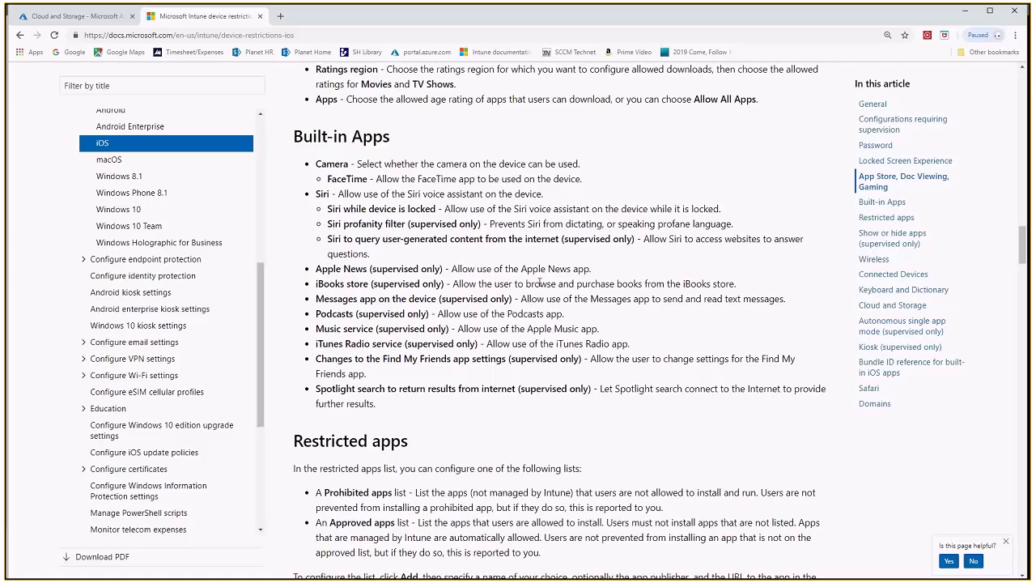
scroll(539, 282, "up", 3)
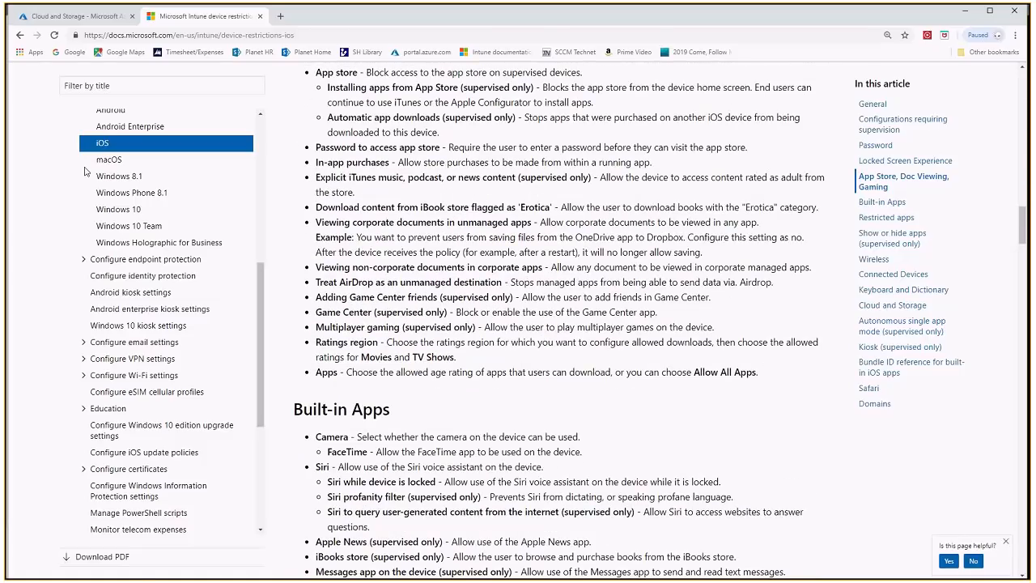
Return to the profile being created in the Azure portal and change its profile type to Email, discarding the unsaved restriction edits
left_click(73, 16)
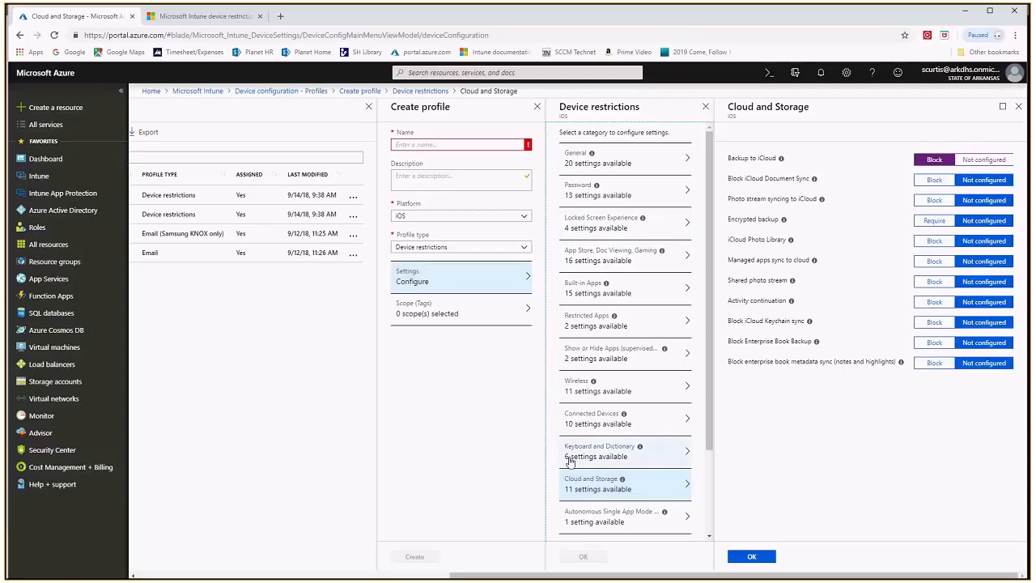
left_click(524, 249)
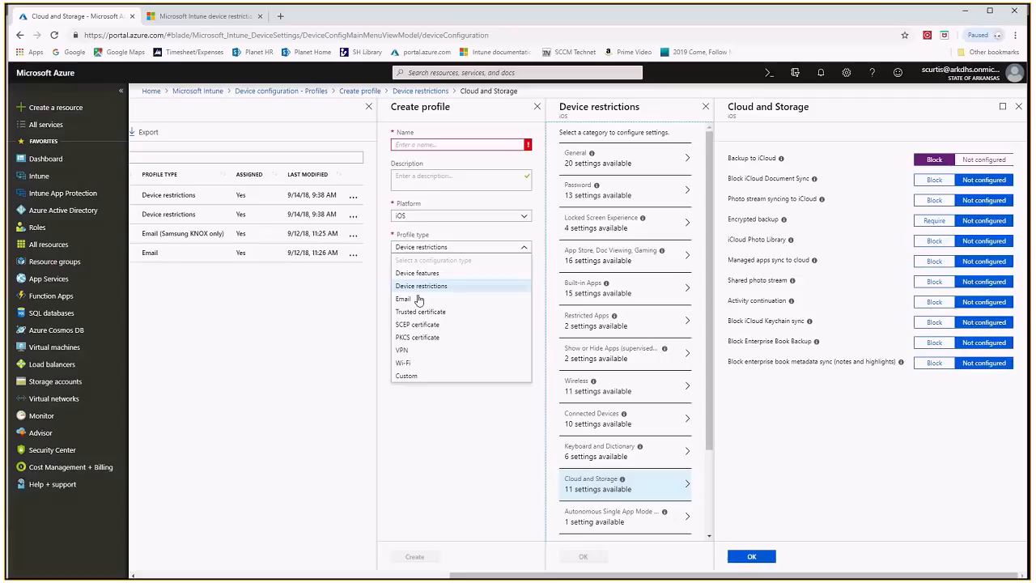
left_click(409, 300)
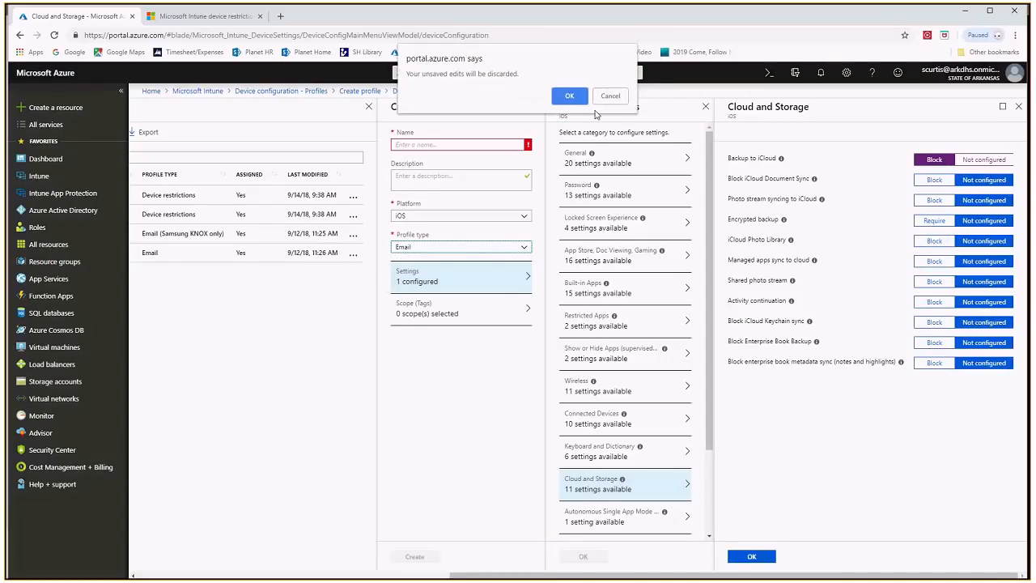
left_click(570, 90)
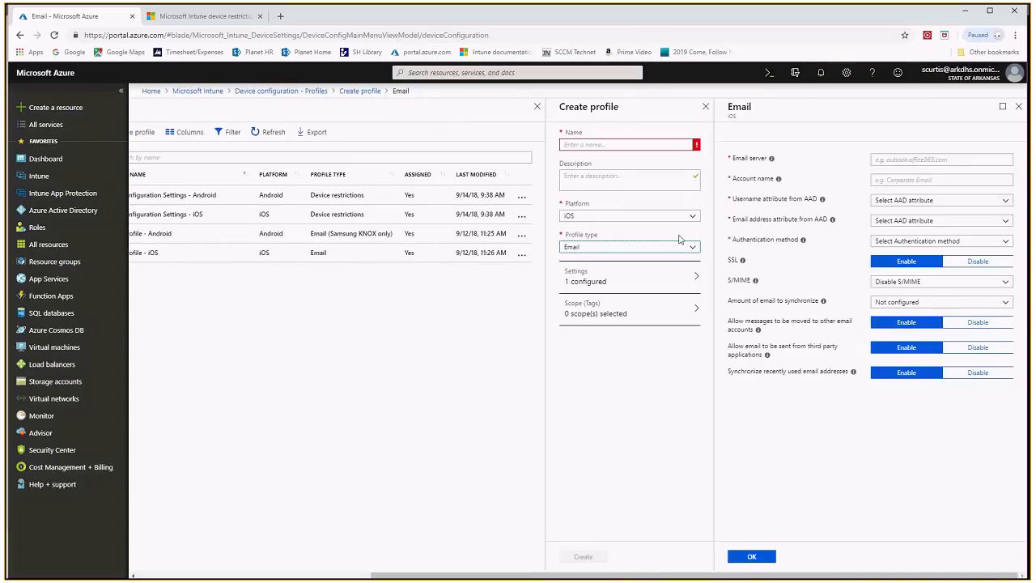
In the iOS Email settings, inspect the email server field and set the username attribute from AAD to User Principal Name
left_click(906, 159)
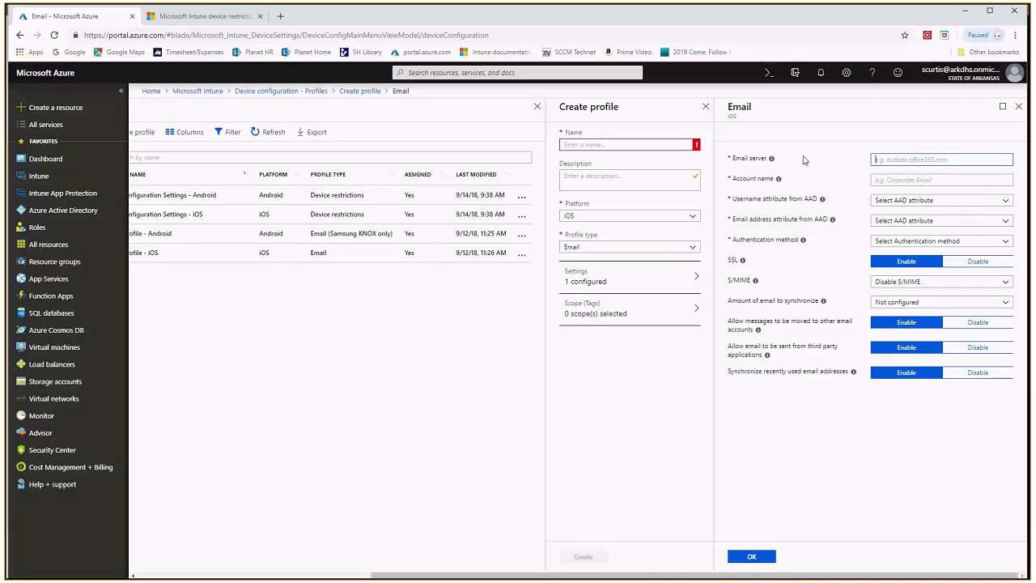
mouse_move(780, 181)
left_click(893, 203)
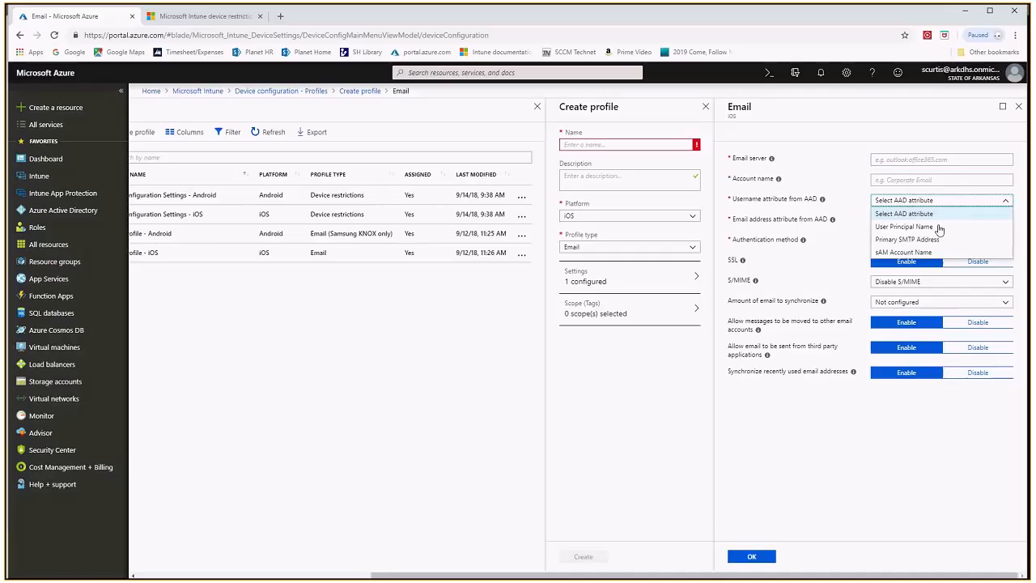
left_click(920, 227)
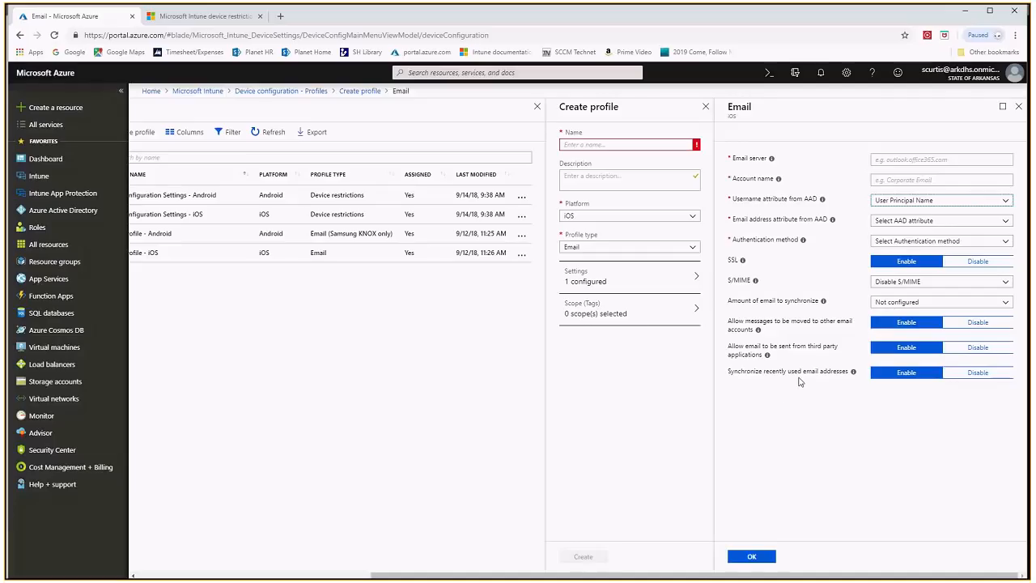
Change the profile type to VPN and set the connection type to Cisco AnyConnect
left_click(693, 250)
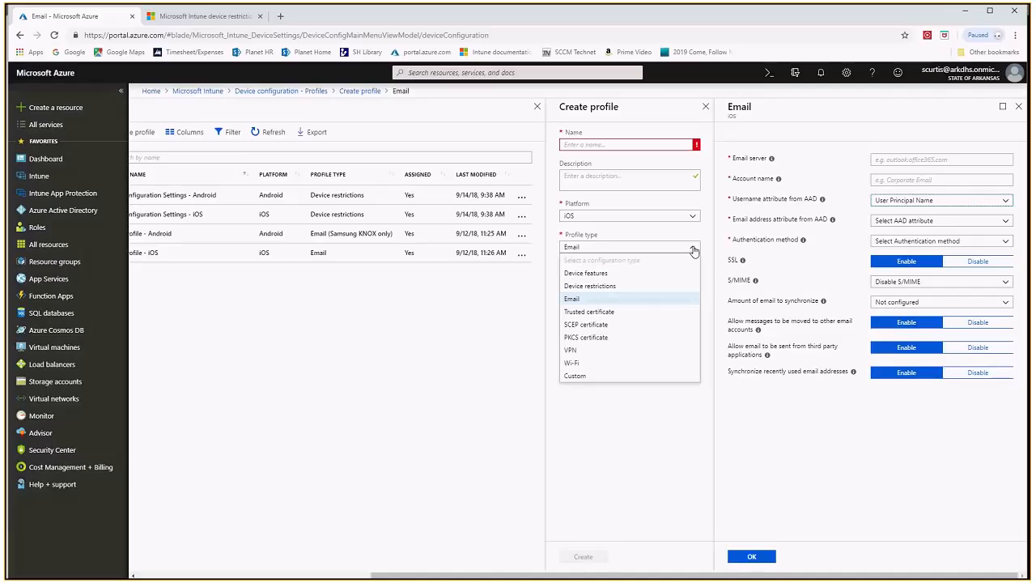
left_click(571, 351)
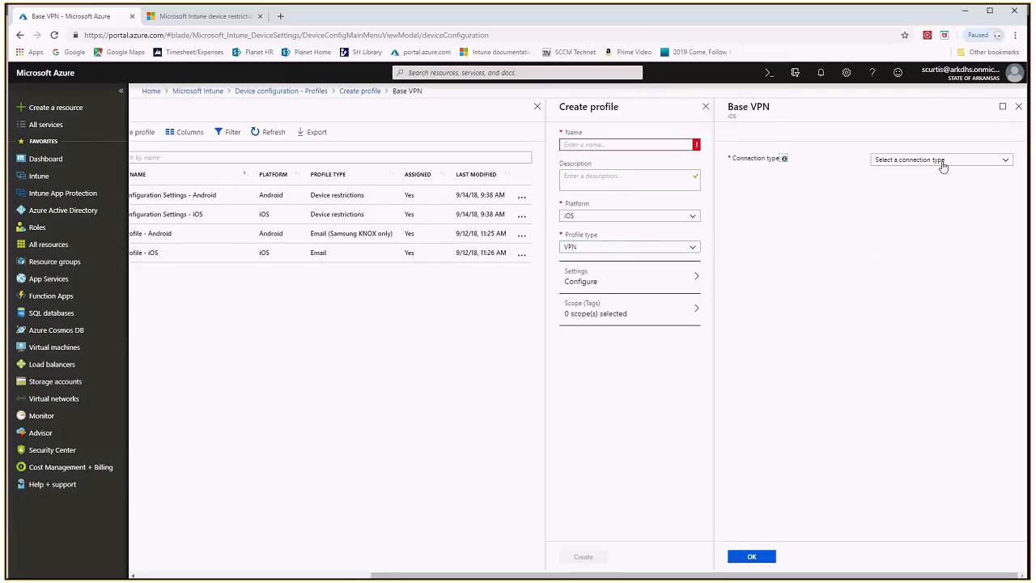
left_click(945, 162)
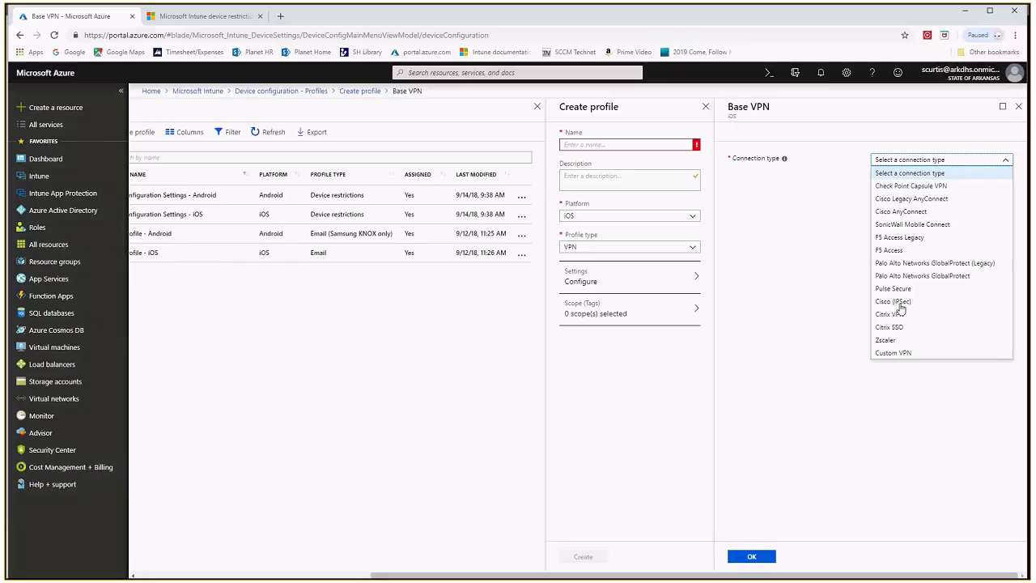
left_click(900, 211)
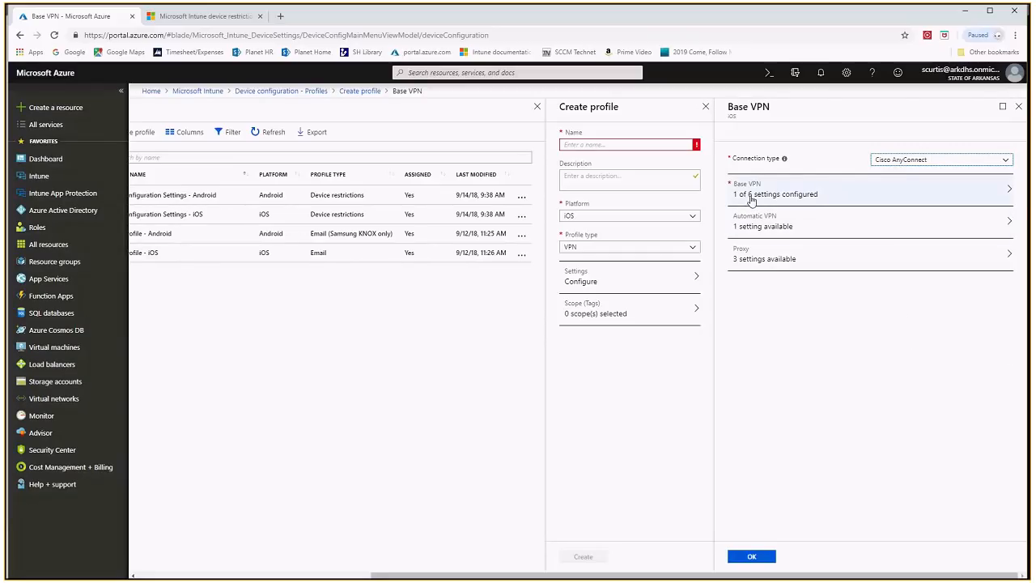
Open the Base VPN settings and examine the IP address or FQDN field and the available authentication methods
left_click(917, 192)
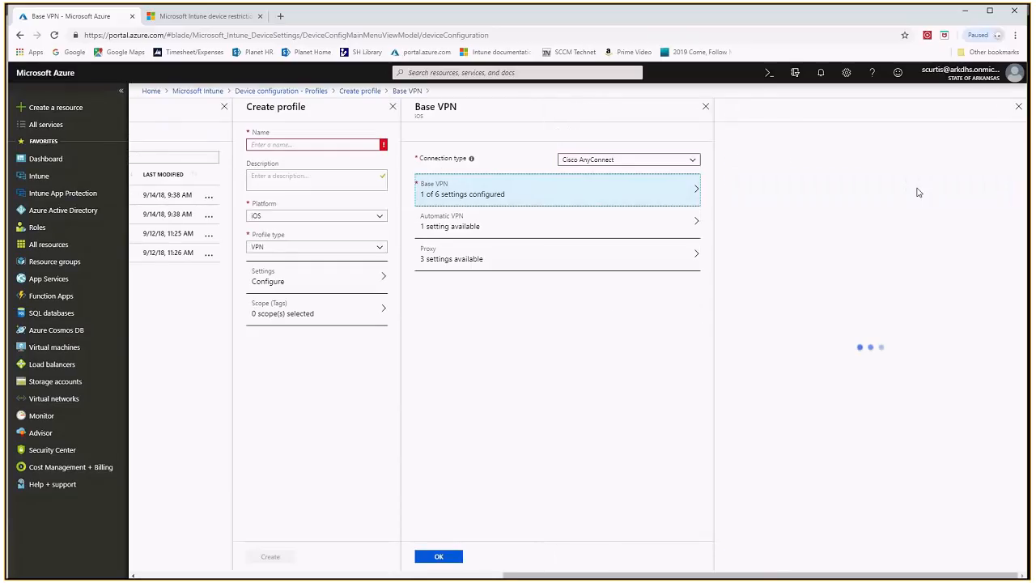
left_click(901, 155)
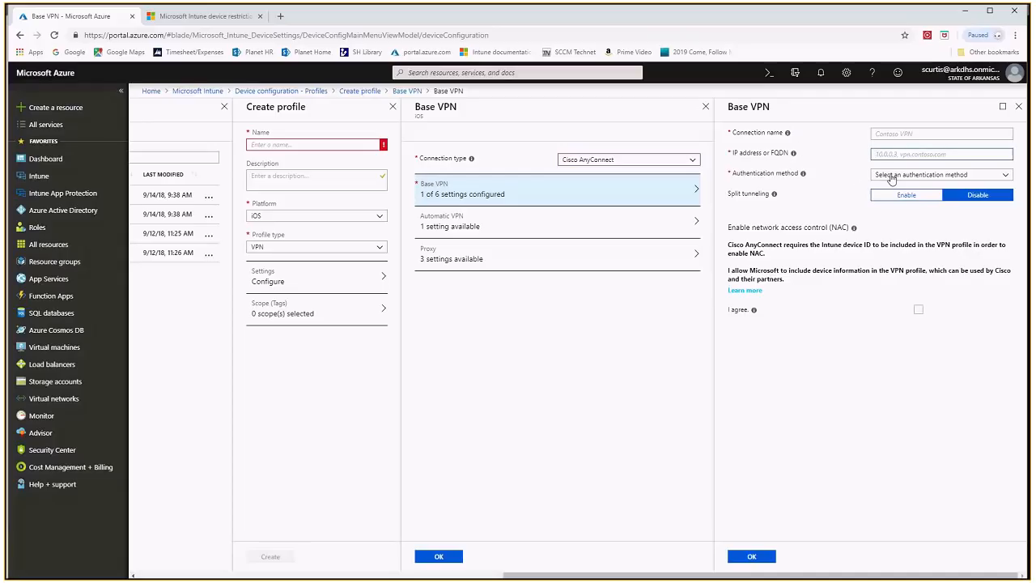
left_click(895, 179)
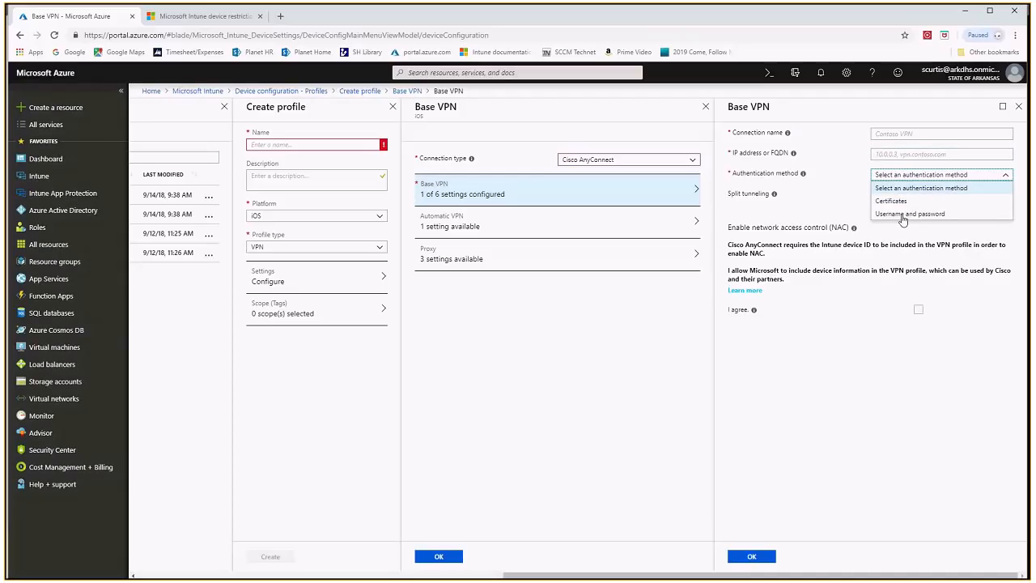
left_click(843, 184)
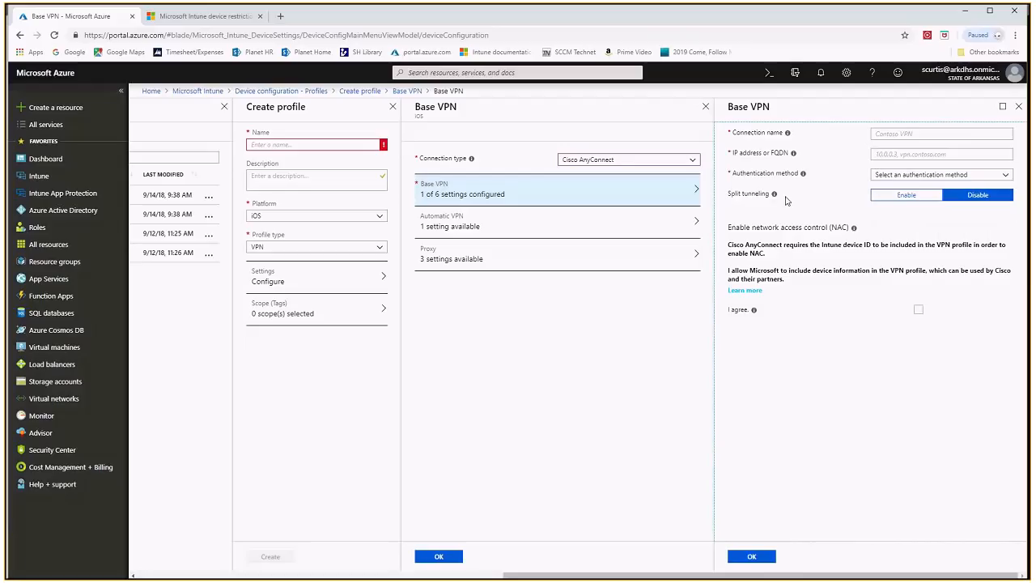
Enable split tunneling in the Base VPN settings and set it back to Disable
left_click(900, 198)
left_click(965, 198)
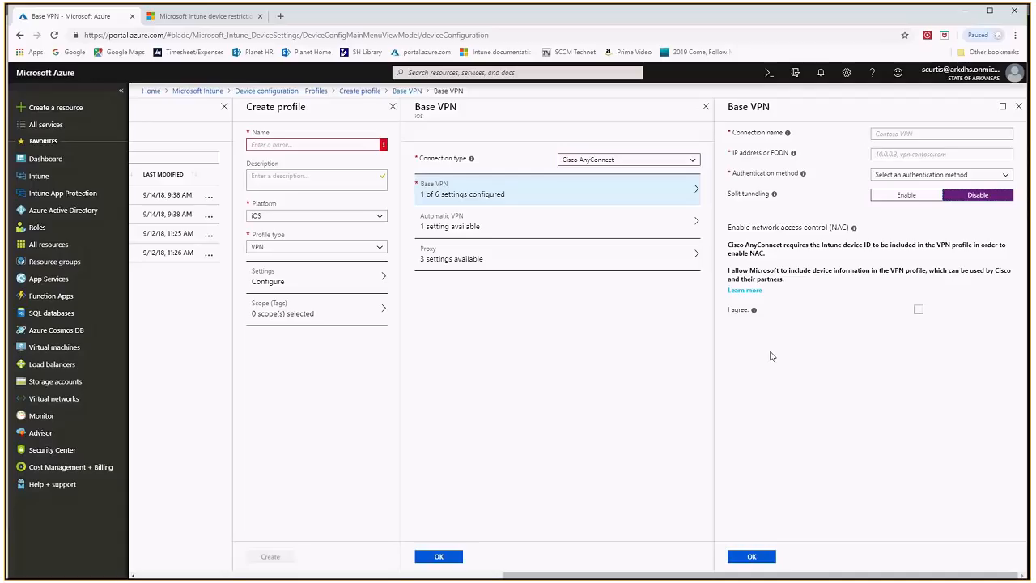
Change the profile type to Wi-Fi, set the Wi-Fi type to Basic, and examine the available security types
left_click(379, 250)
left_click(263, 366)
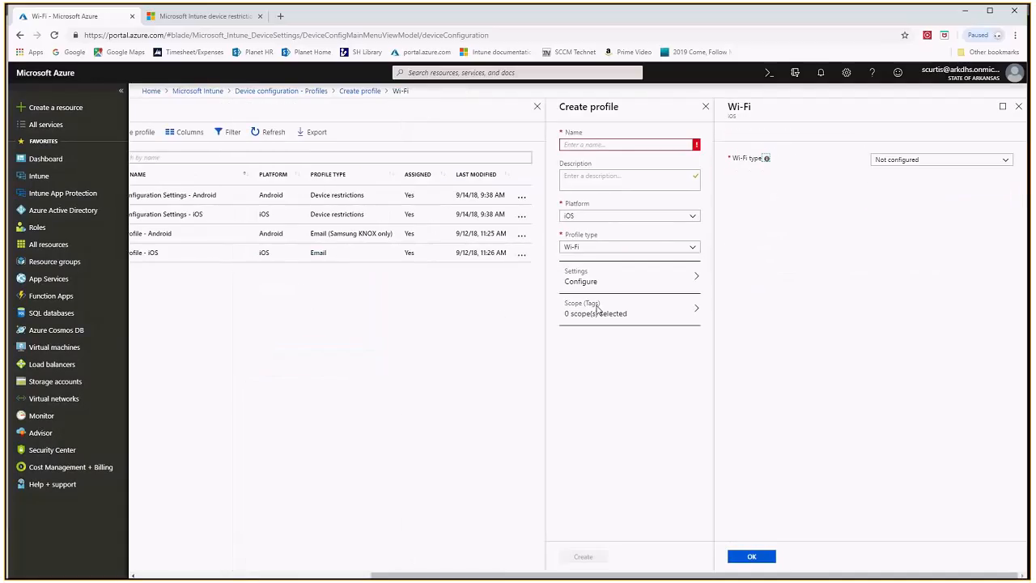
left_click(975, 162)
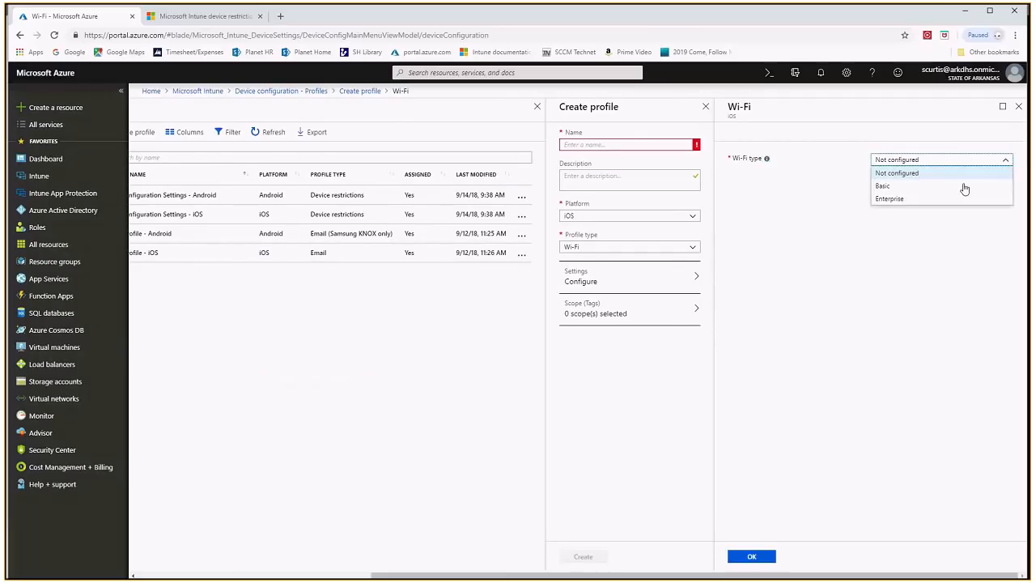
left_click(883, 187)
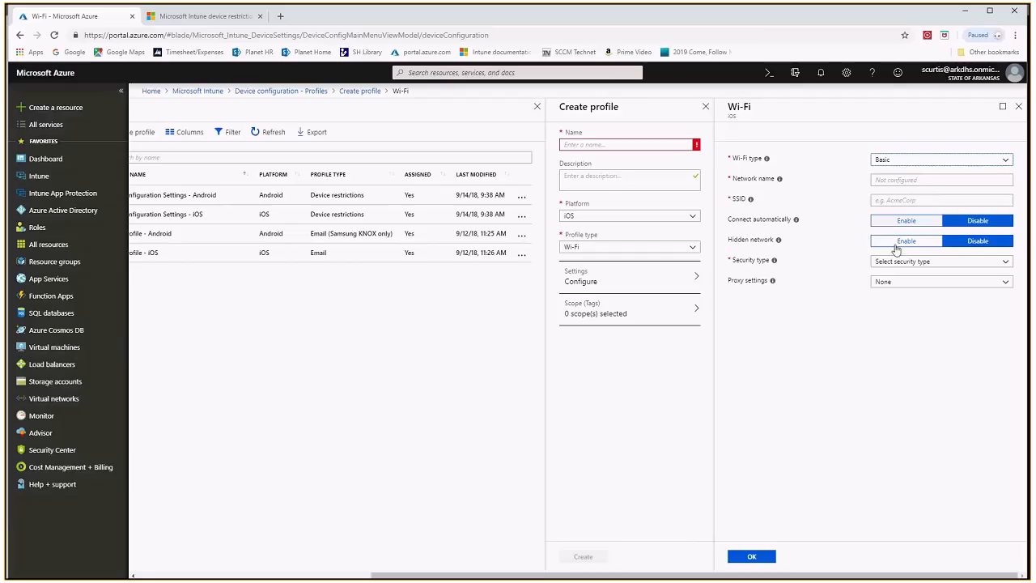
left_click(910, 264)
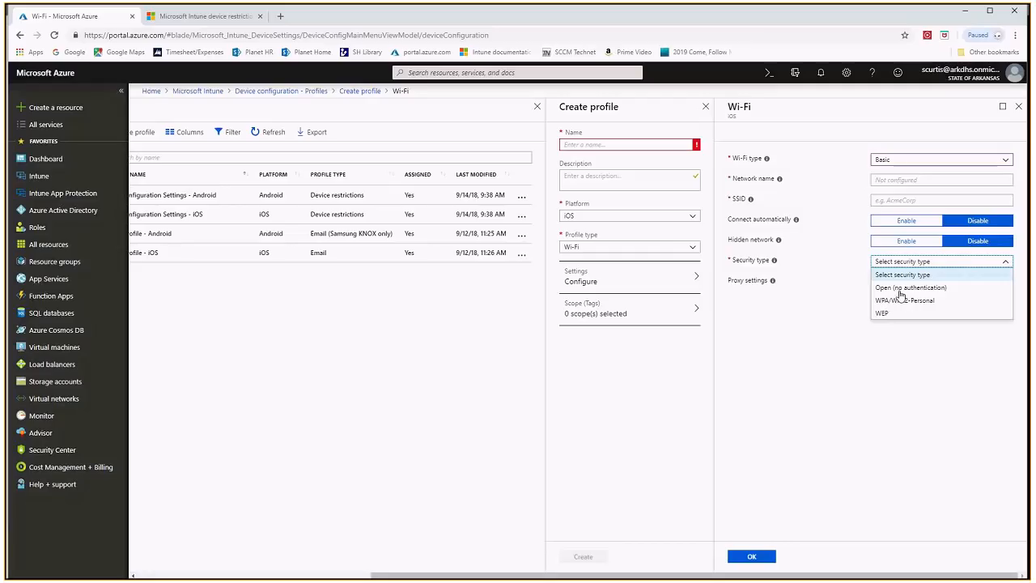
left_click(844, 238)
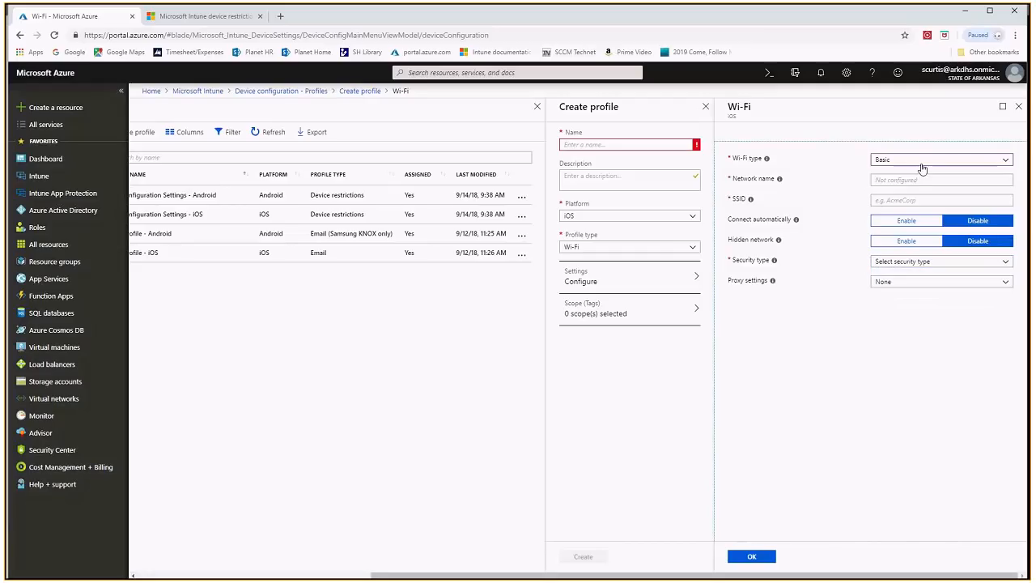
Set the Wi-Fi type to Enterprise and examine the available EAP types
left_click(921, 165)
left_click(901, 200)
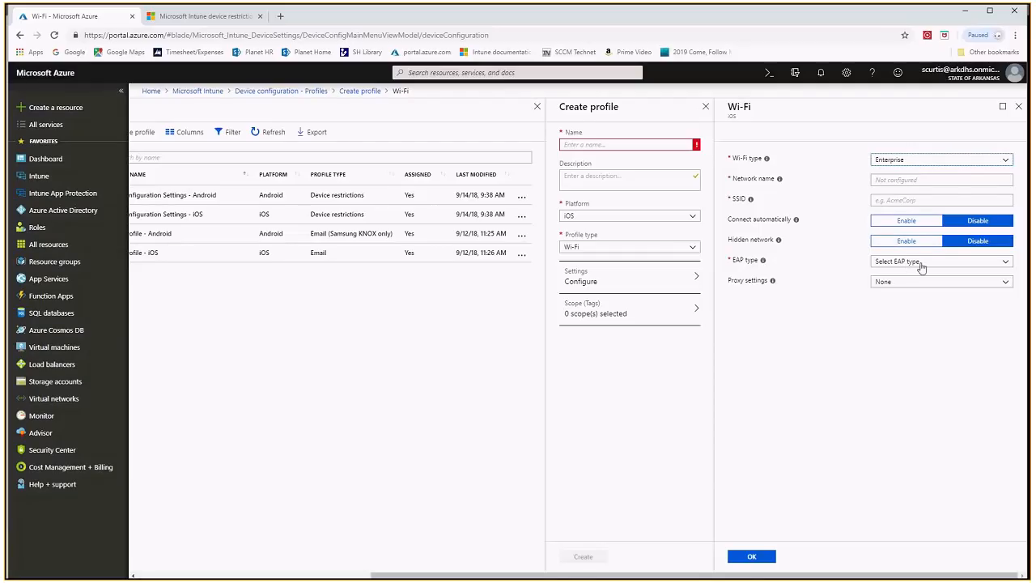
left_click(920, 263)
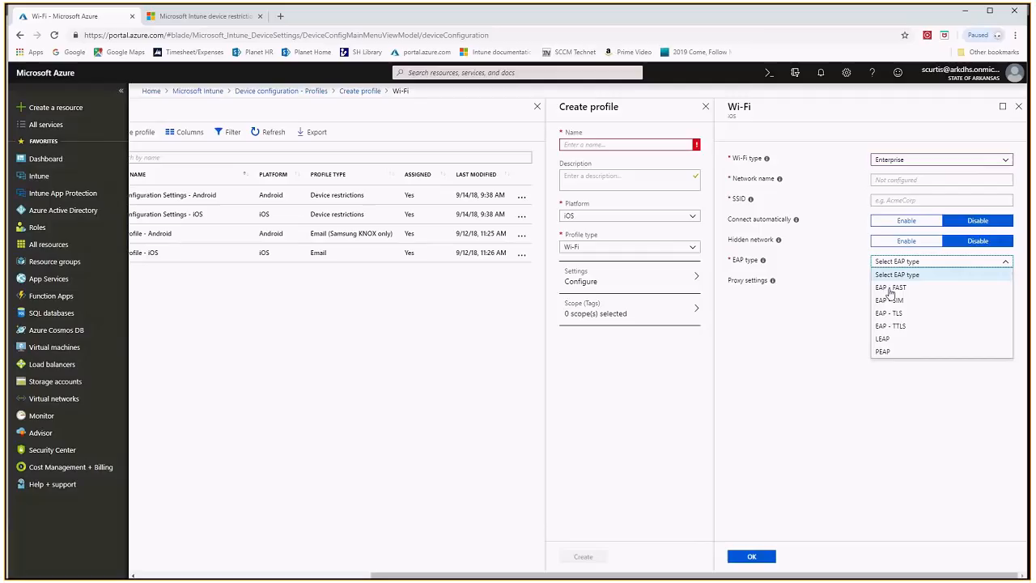
left_click(845, 306)
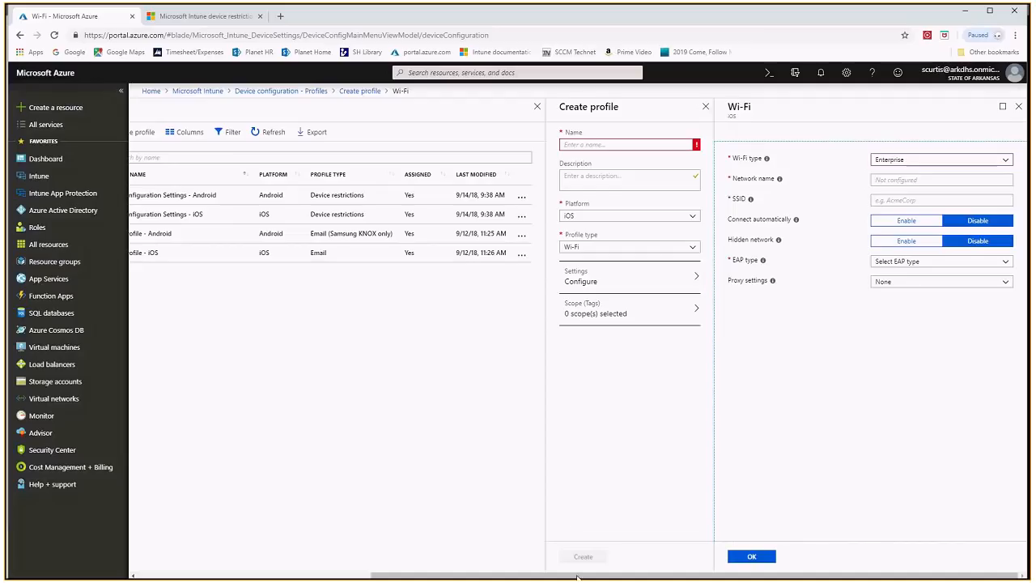
Leave the Wi-Fi profile, discarding its unsaved edits, and open the device compliance policies
left_click_drag(573, 578, 323, 570)
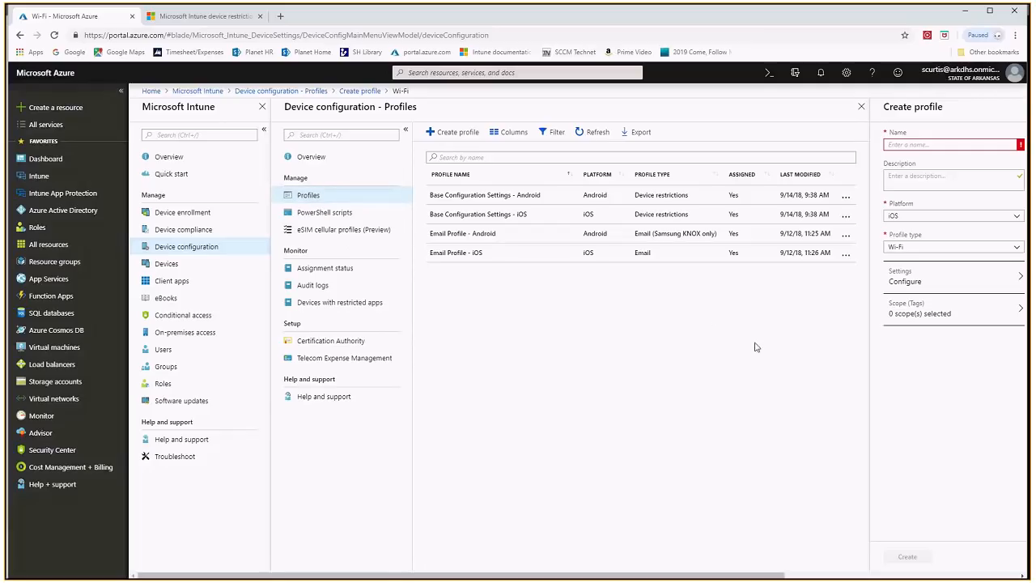
left_click(187, 233)
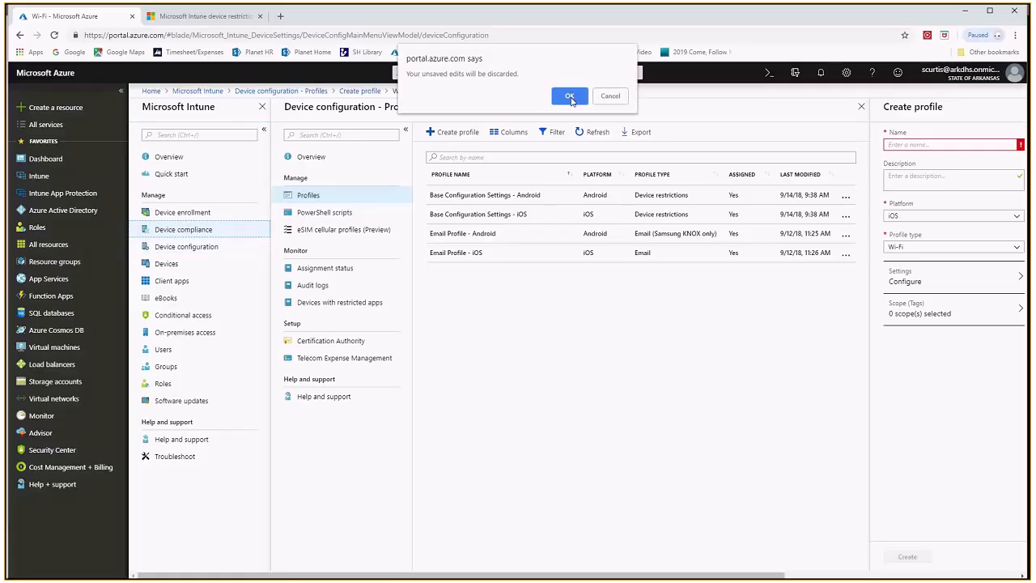
key("Return")
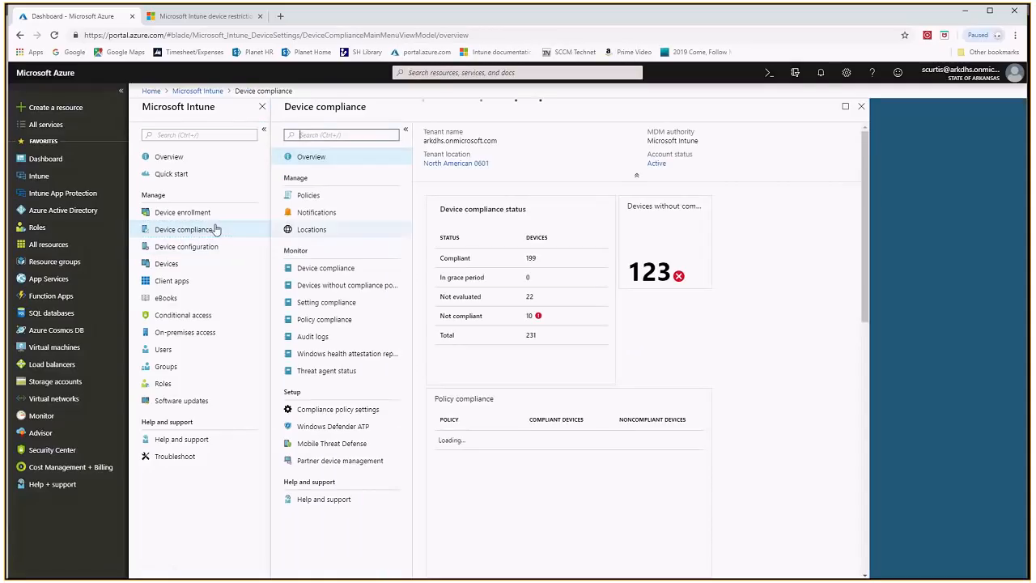
left_click(308, 195)
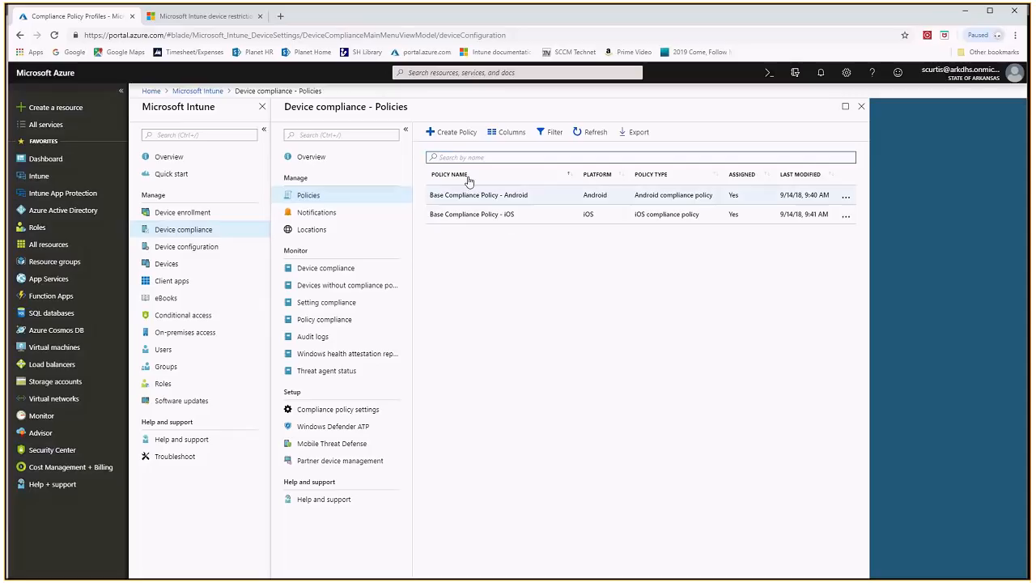
Start a new compliance policy for the iOS platform and open the Email category of its settings
left_click(450, 138)
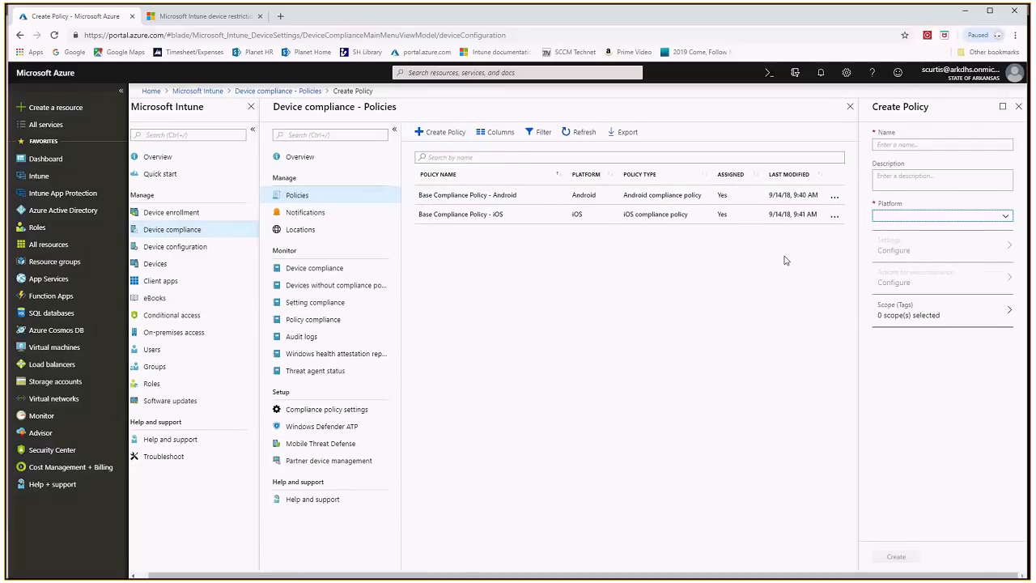
left_click(1006, 219)
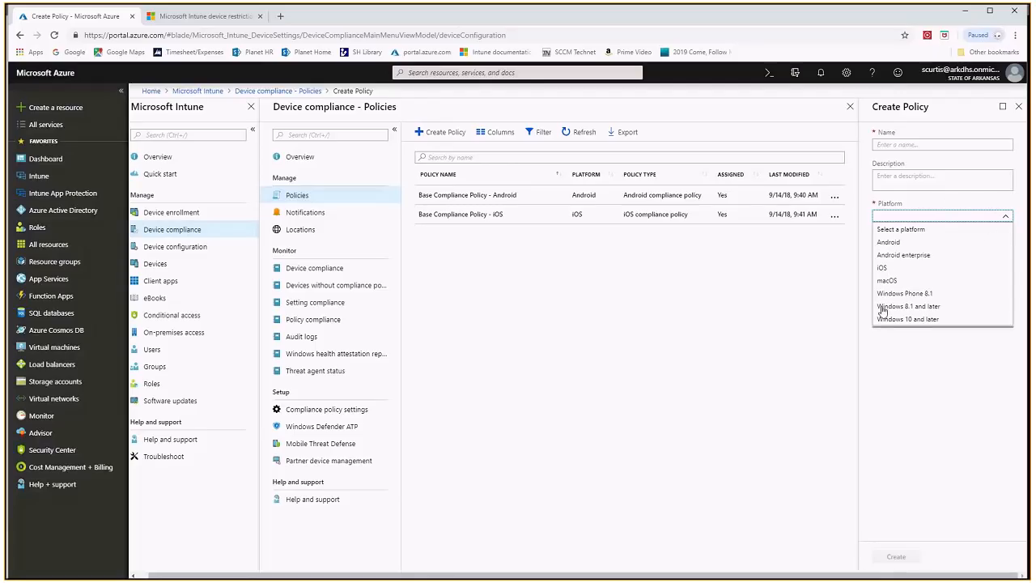
left_click(882, 268)
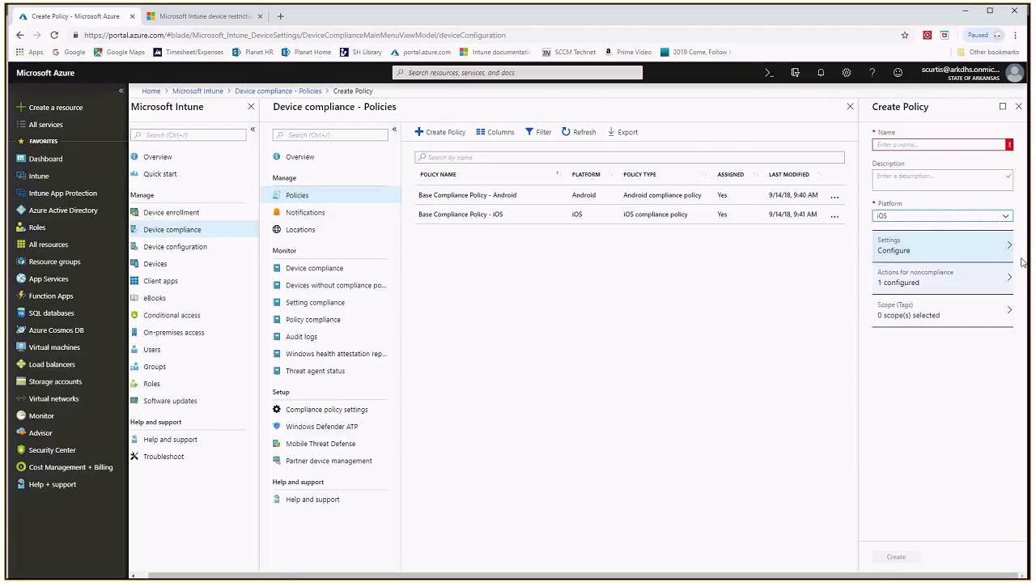
left_click(1003, 247)
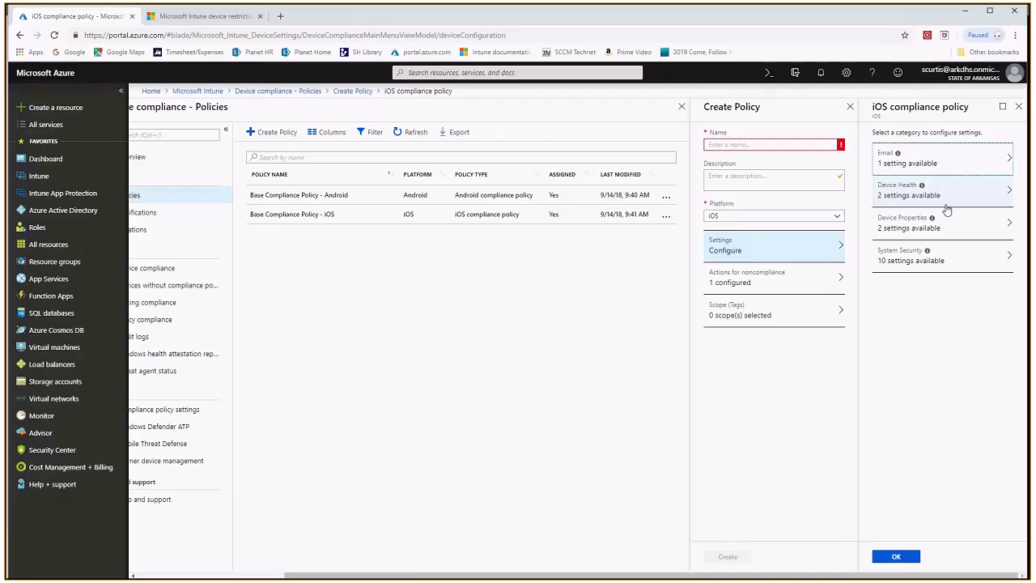
left_click(976, 164)
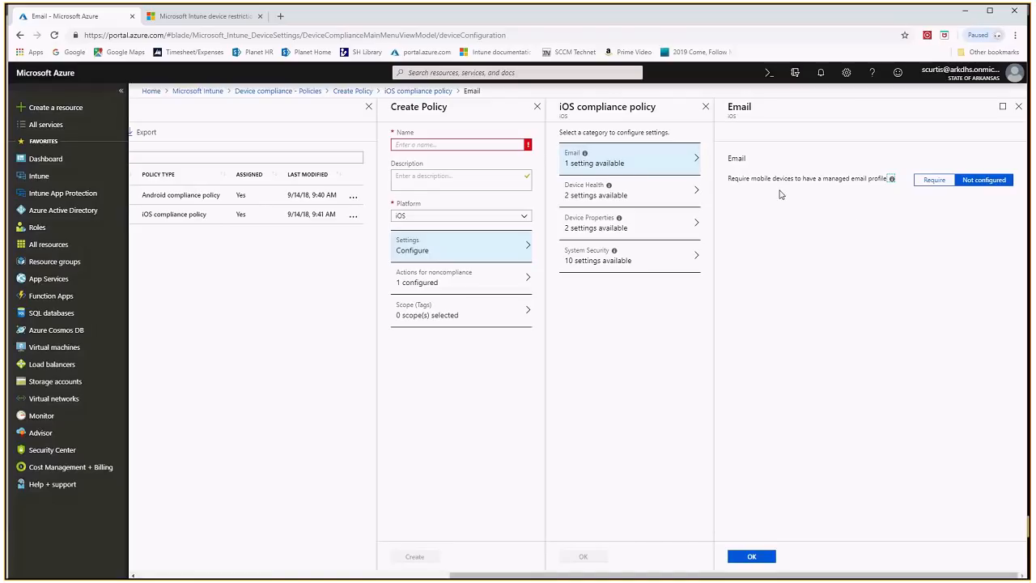
Set jailbroken devices to Block under Device Health, then discard that edit and examine the System Security settings
left_click(632, 208)
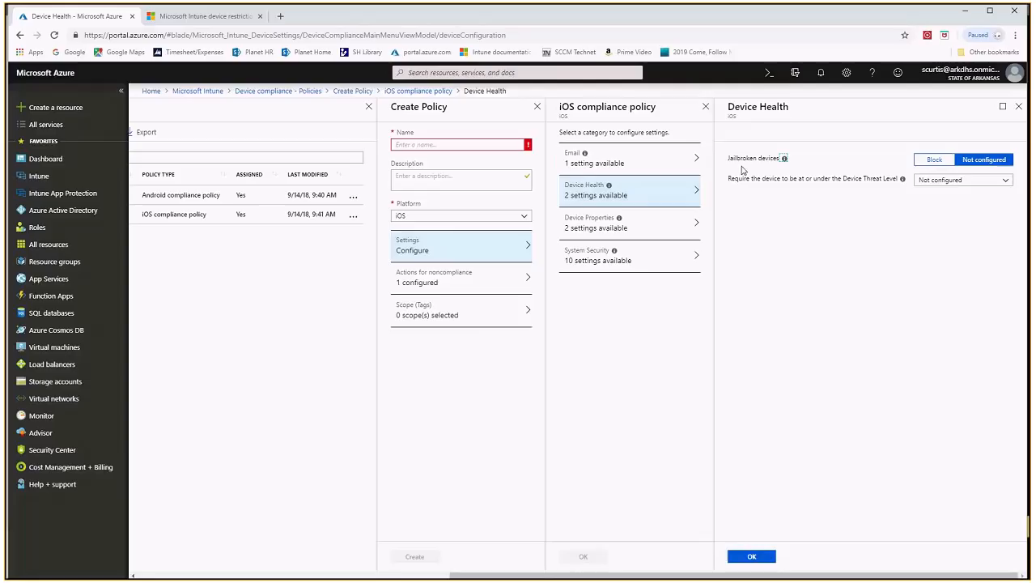
left_click(934, 159)
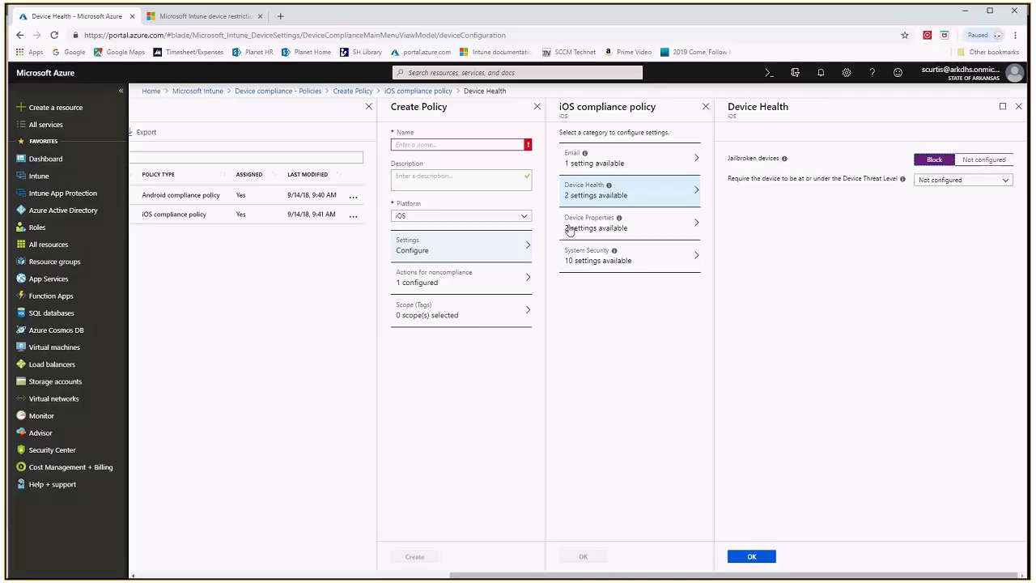
left_click(576, 263)
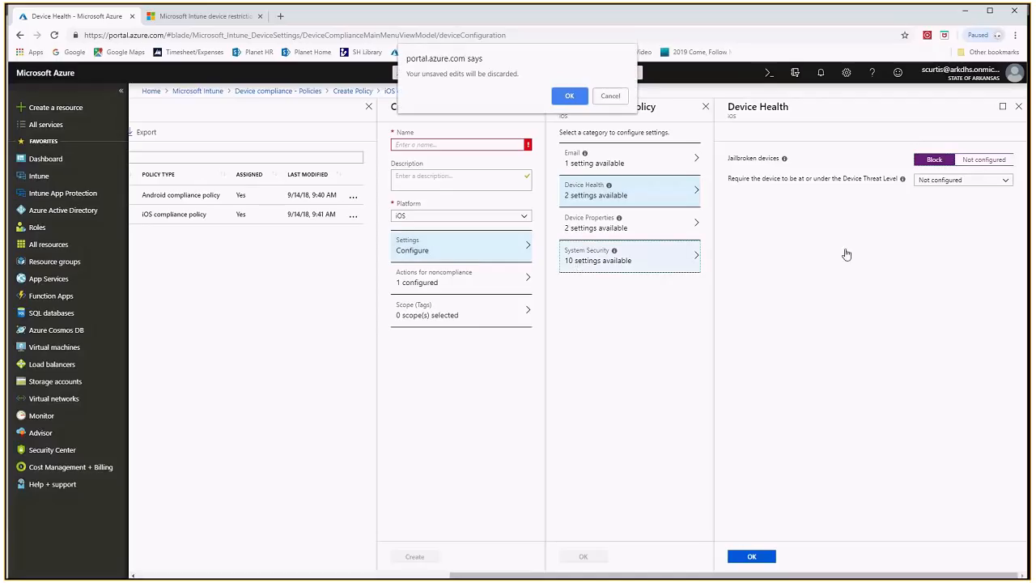
left_click(565, 98)
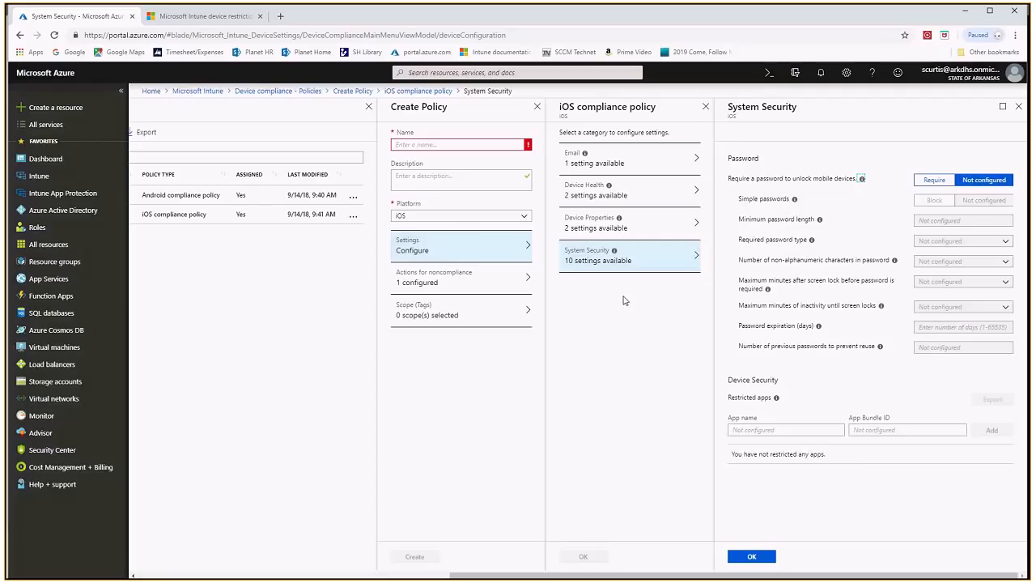
Add an action for noncompliance, trying Remotely lock the noncompliant device before setting it back to Send email to end user
left_click(450, 282)
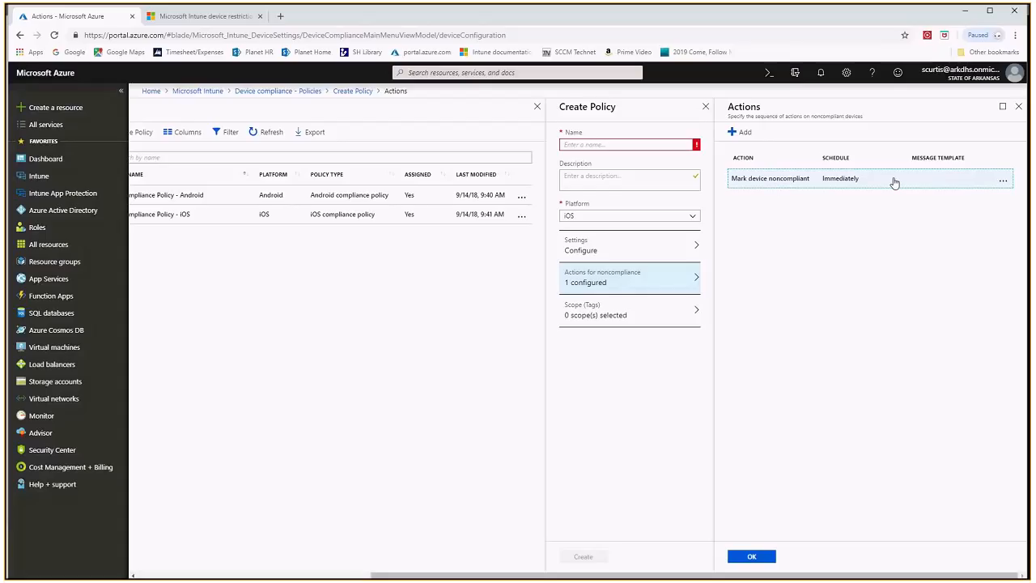
left_click(739, 134)
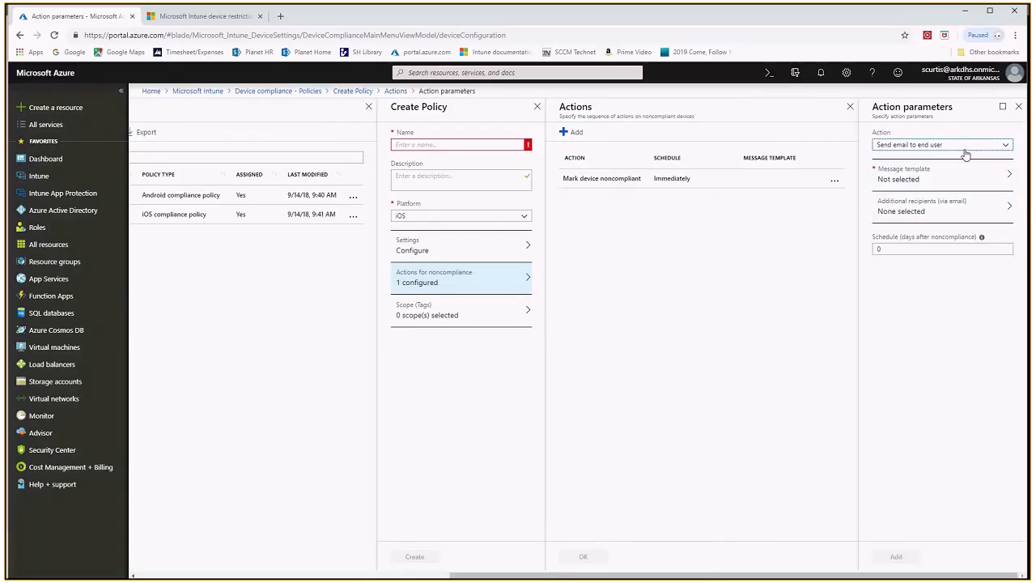
left_click(963, 148)
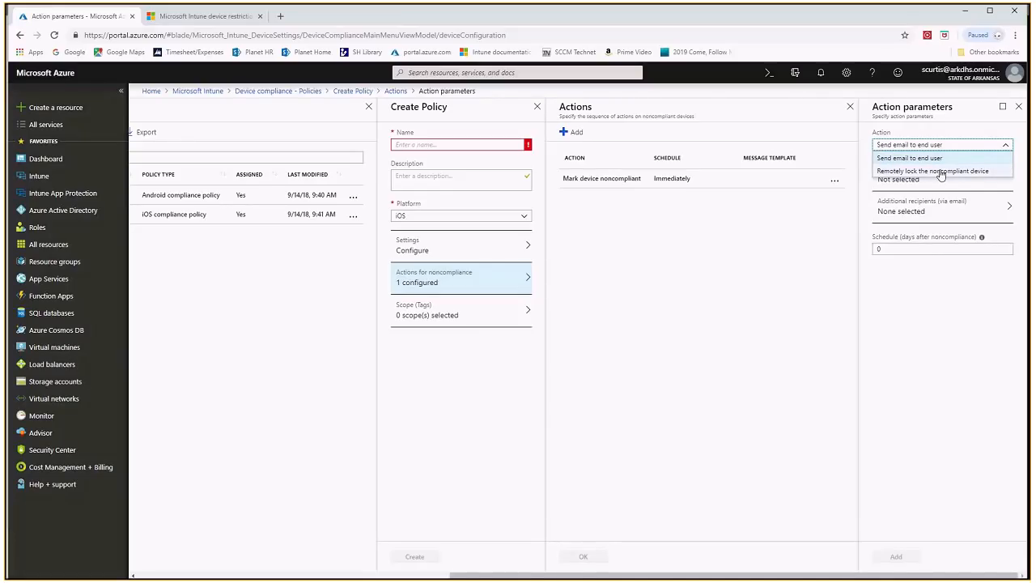
left_click(942, 173)
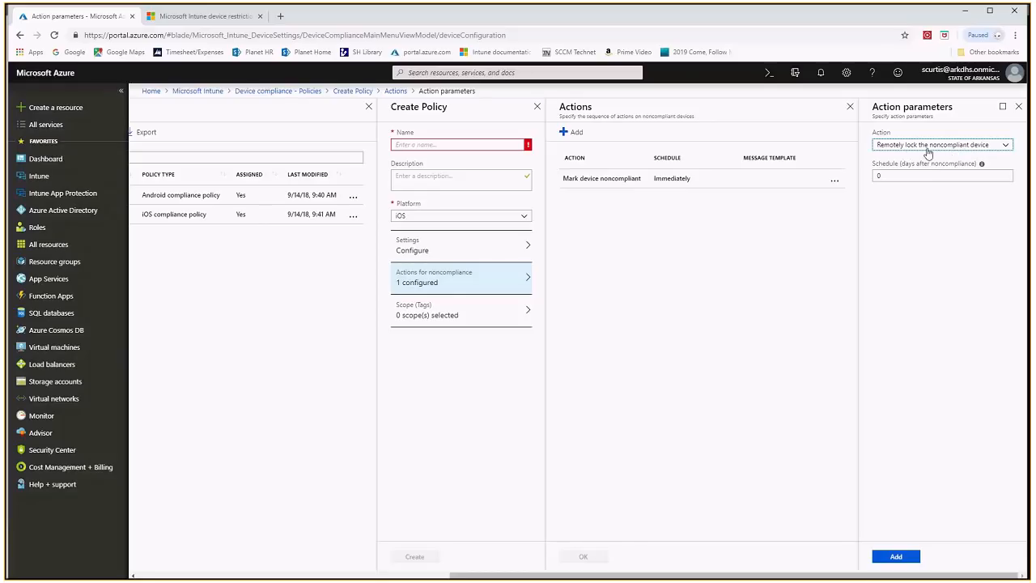
left_click(967, 149)
left_click(921, 163)
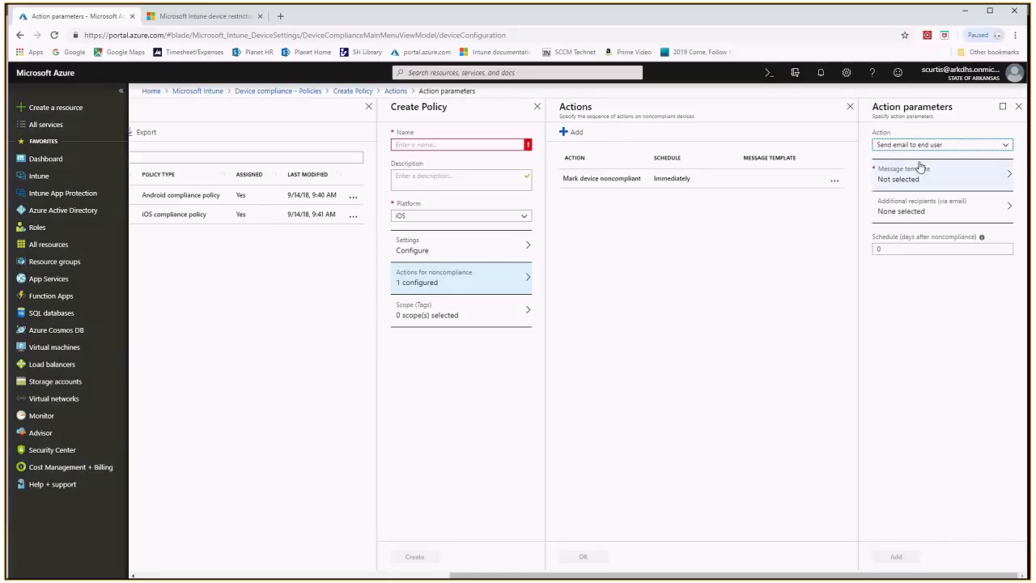
Examine the email action's message templates, additional recipients, and schedule in days after noncompliance
left_click(928, 178)
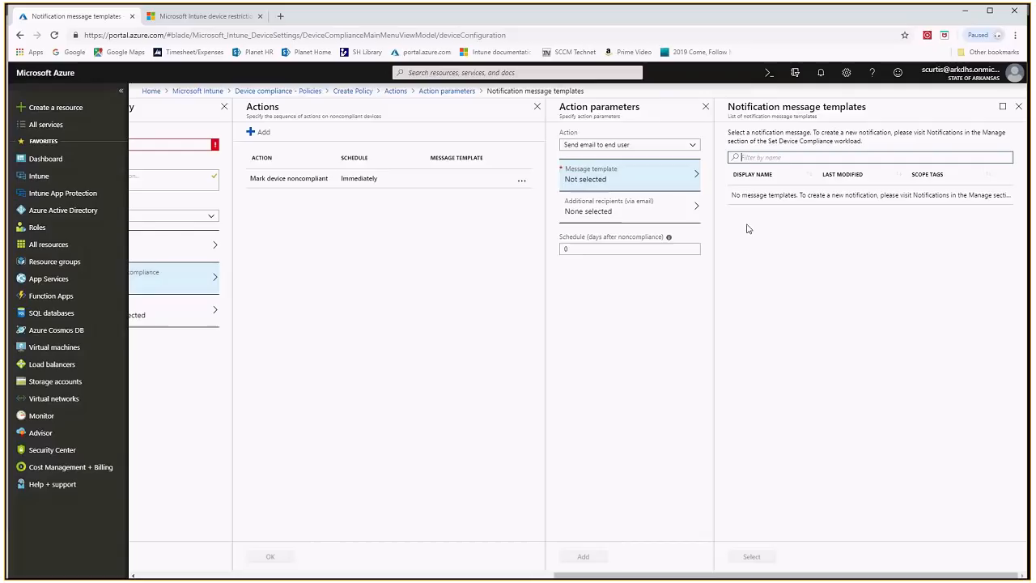
left_click(614, 212)
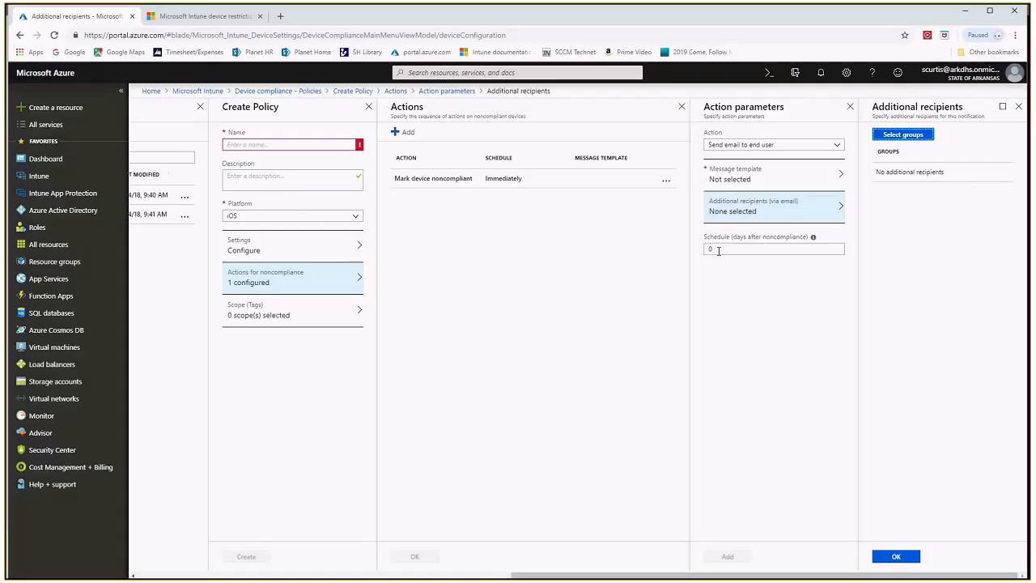
mouse_move(814, 238)
left_click(741, 251)
Return to the Intune sections and open the Conditional access policies, discarding the unsaved compliance policy
left_click_drag(659, 575, 360, 575)
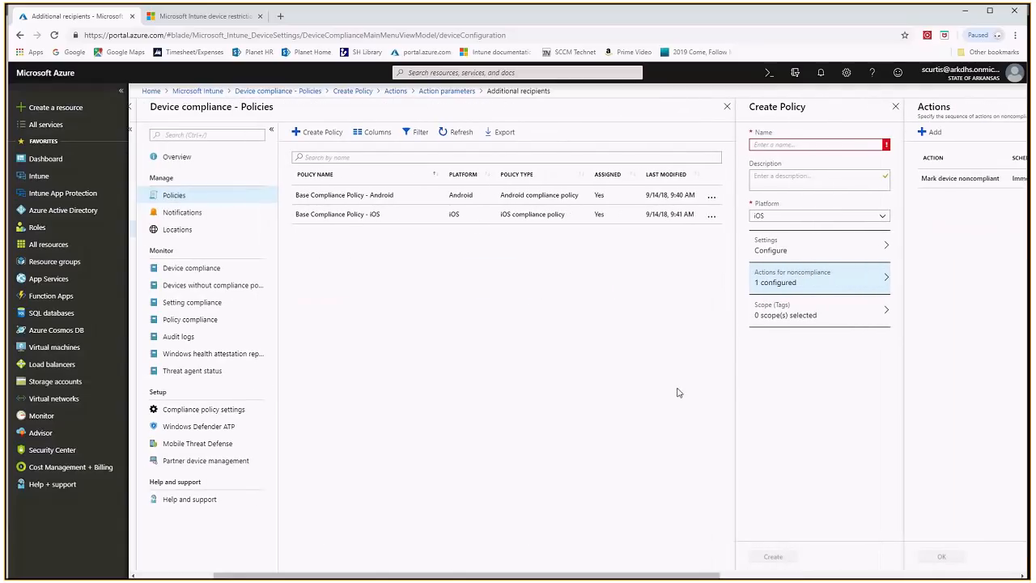
left_click_drag(696, 575, 571, 576)
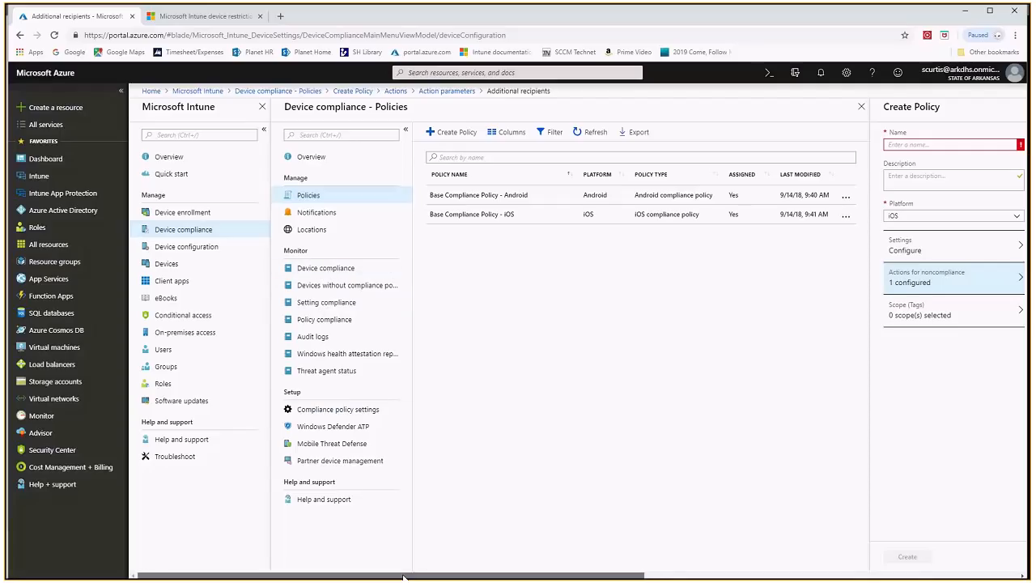
left_click(191, 228)
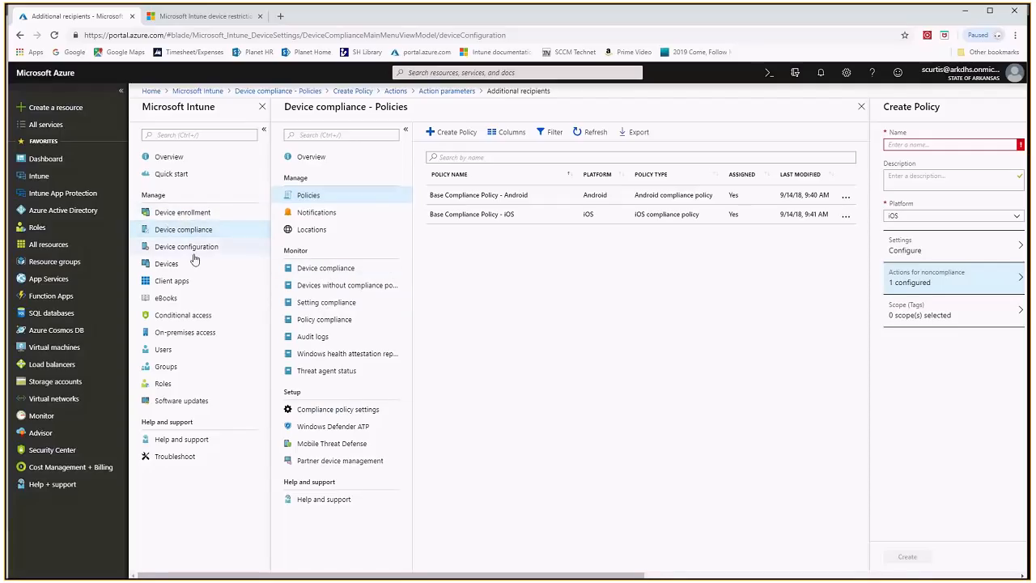
left_click(187, 316)
left_click(569, 98)
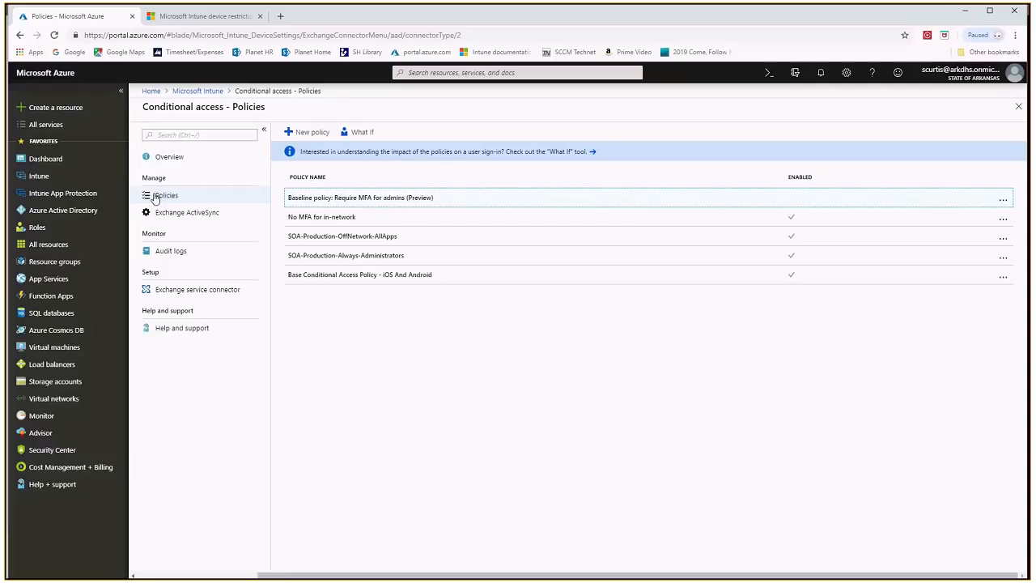
Start a new conditional access policy and examine the member picker for including selected users and groups
left_click(307, 132)
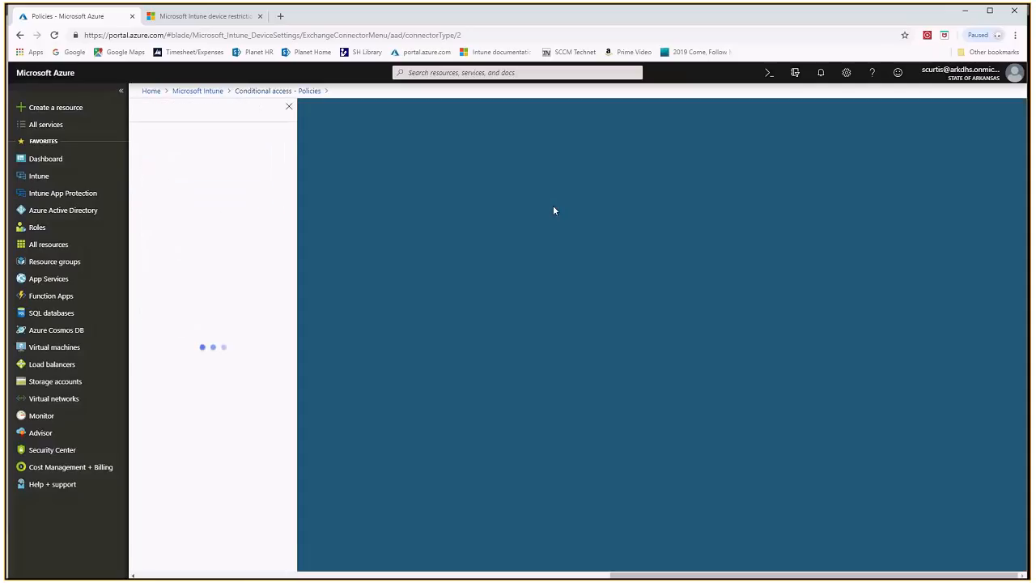
left_click(231, 163)
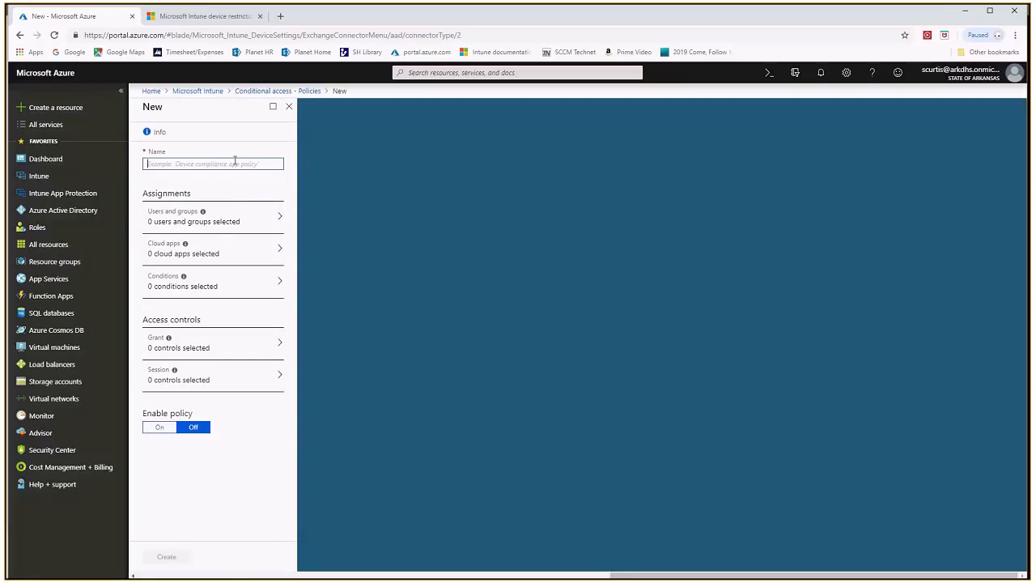
left_click(215, 223)
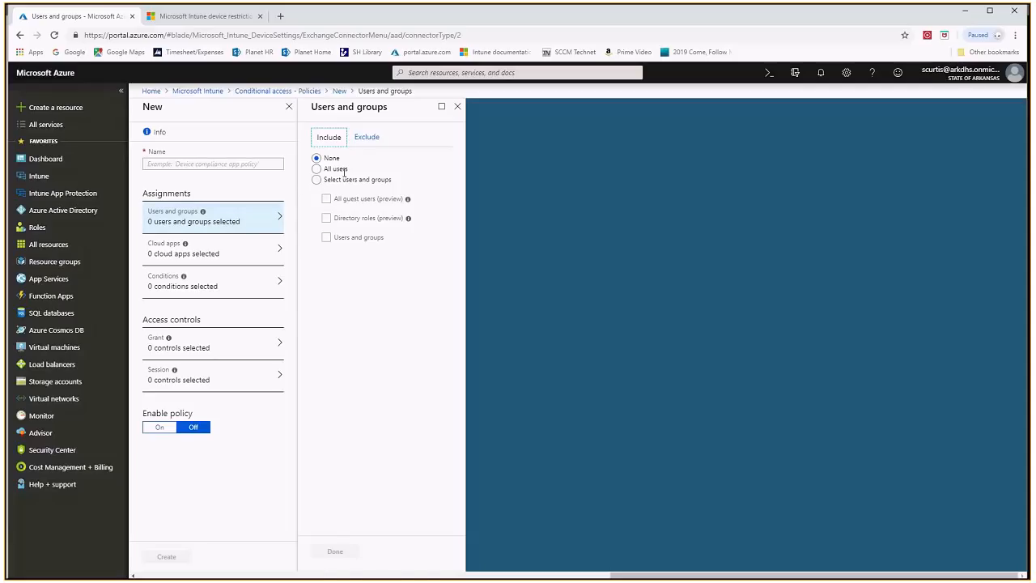
left_click(318, 182)
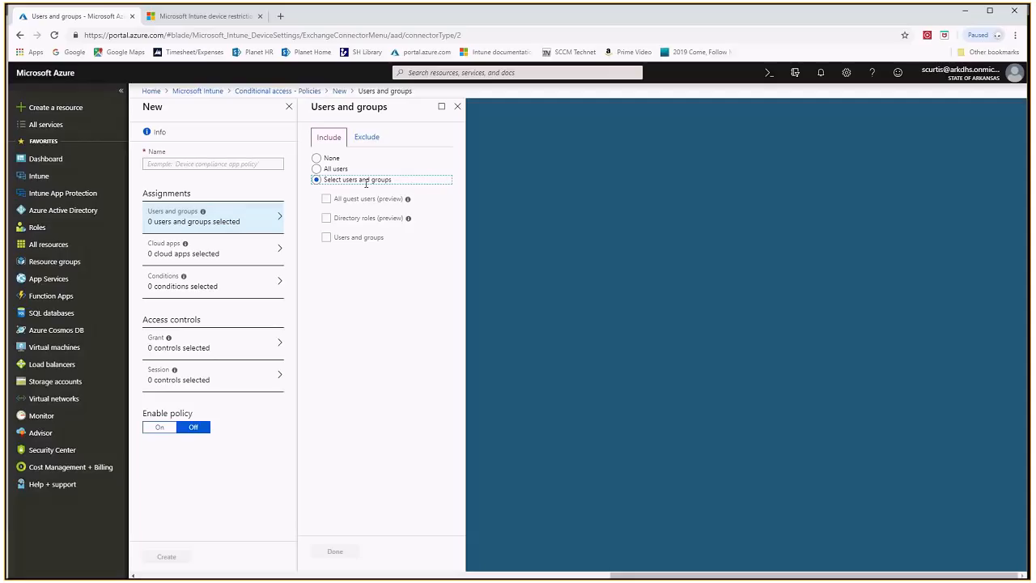
left_click(326, 238)
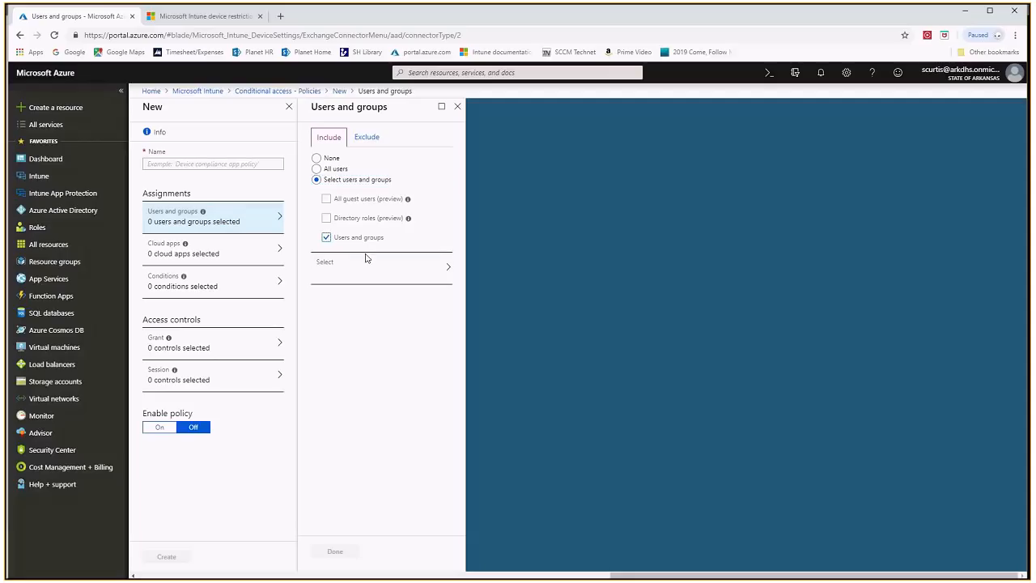
left_click(410, 270)
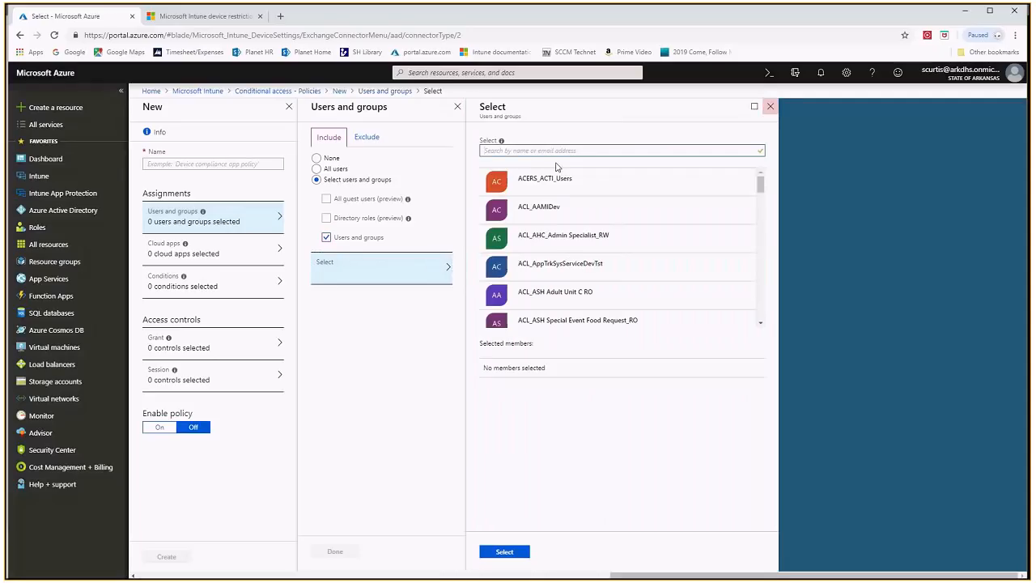
left_click(770, 108)
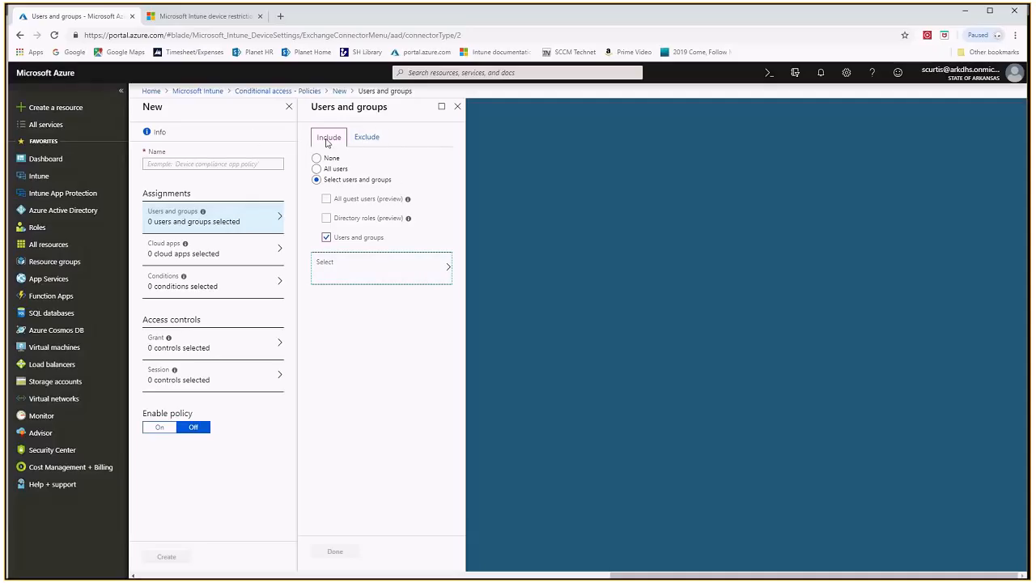
Try including all users while excluding specific users and groups, discarding these edits in favour of the Cloud apps assignment
left_click(367, 138)
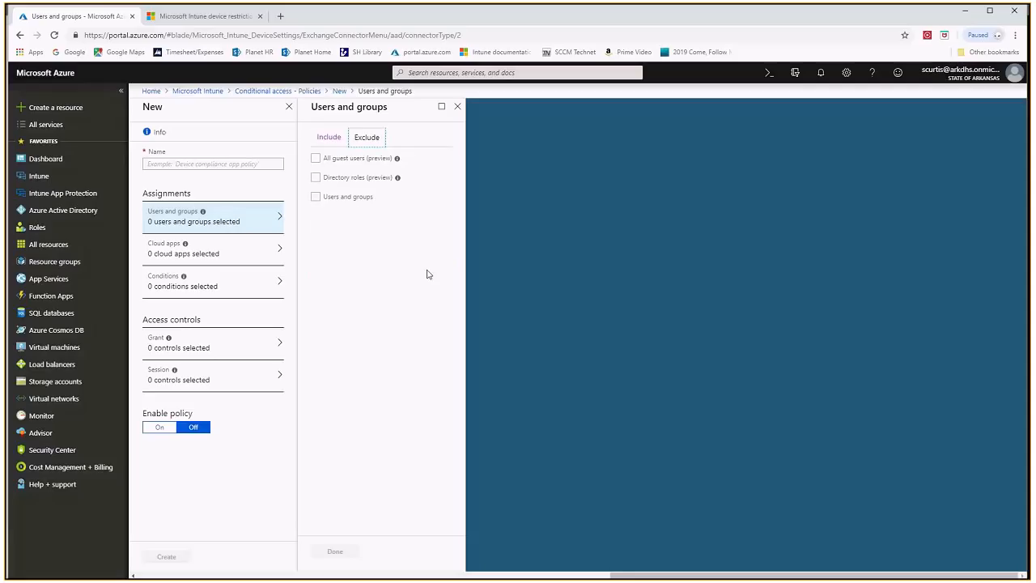
left_click(329, 137)
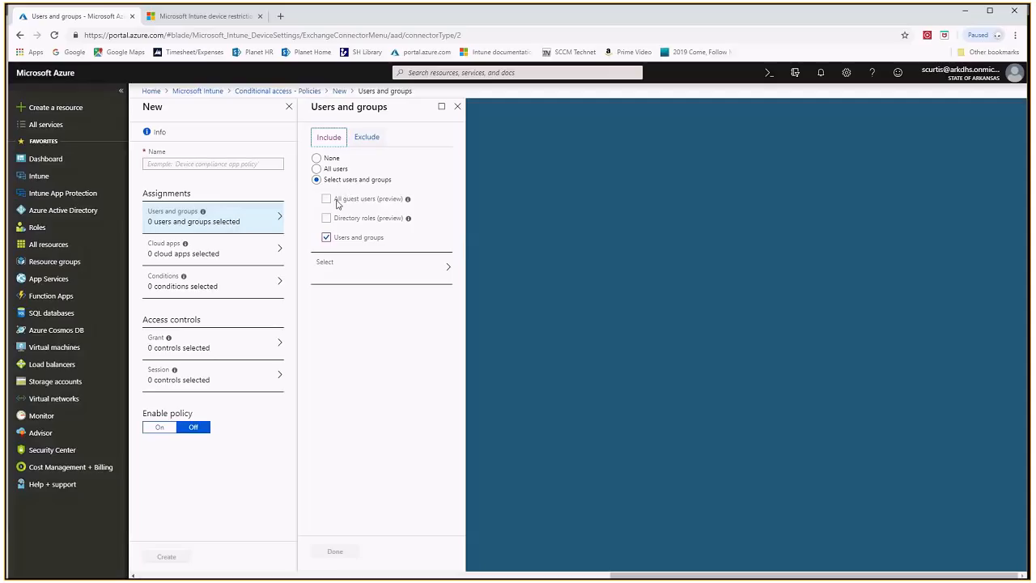
left_click(317, 169)
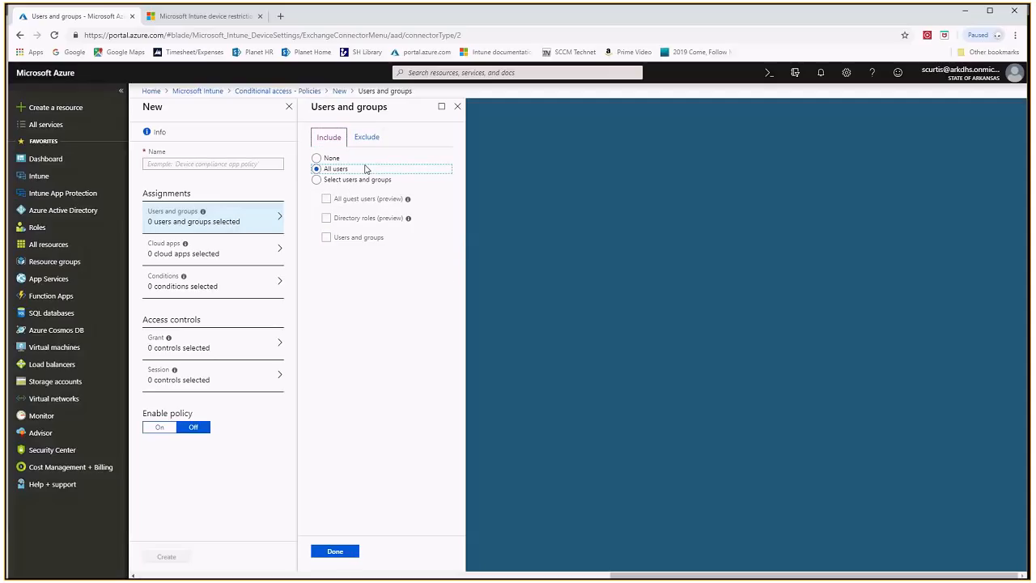
left_click(366, 136)
left_click(315, 197)
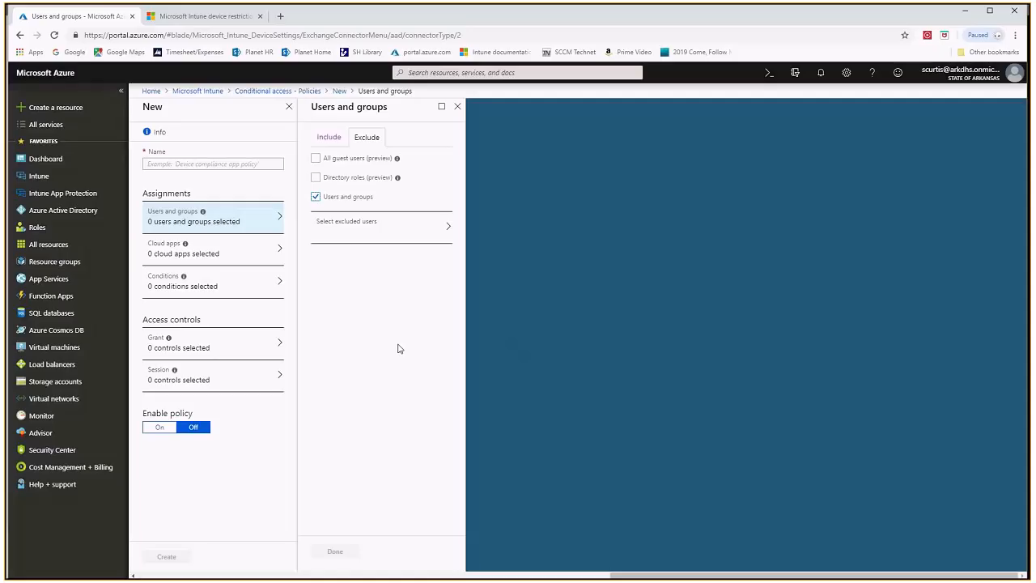
left_click(227, 248)
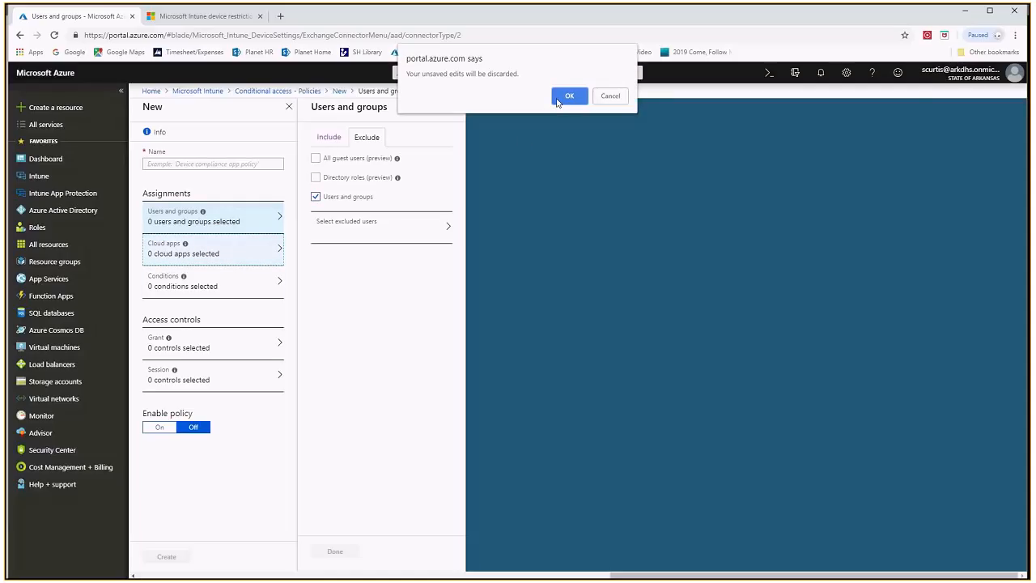
left_click(569, 96)
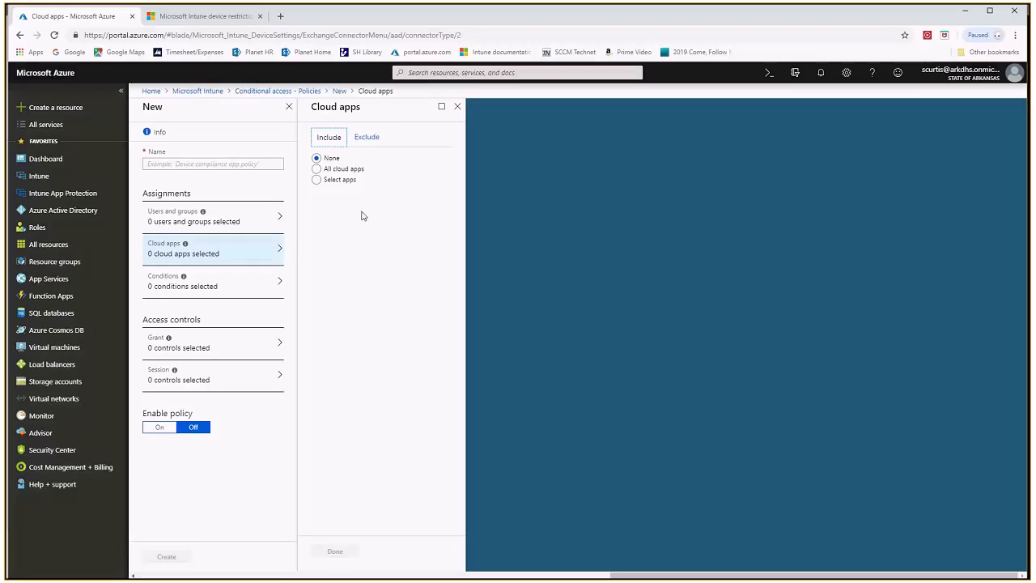
Include Office 365 Exchange Online as the selected cloud app for the new policy
left_click(317, 169)
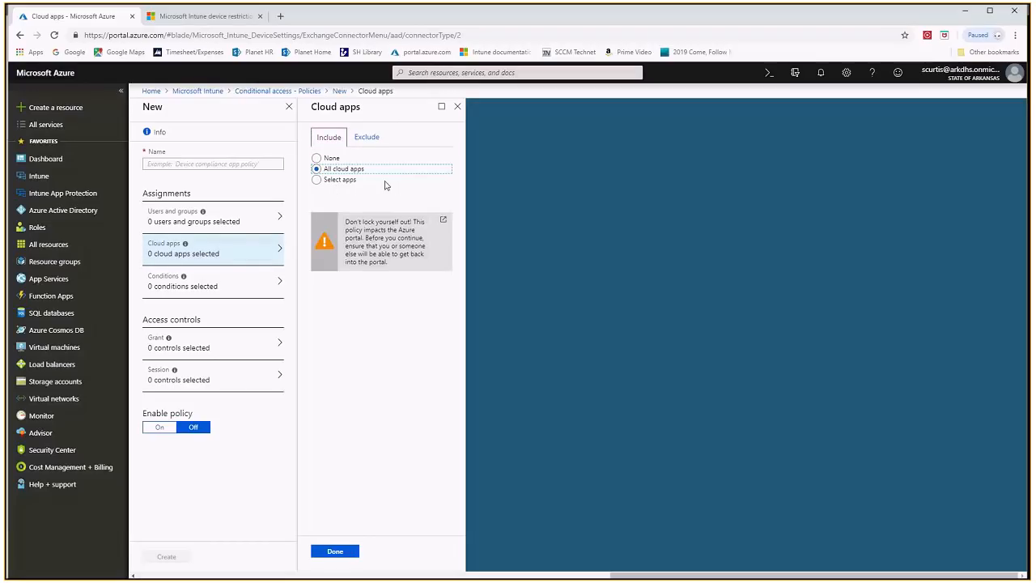
left_click(317, 179)
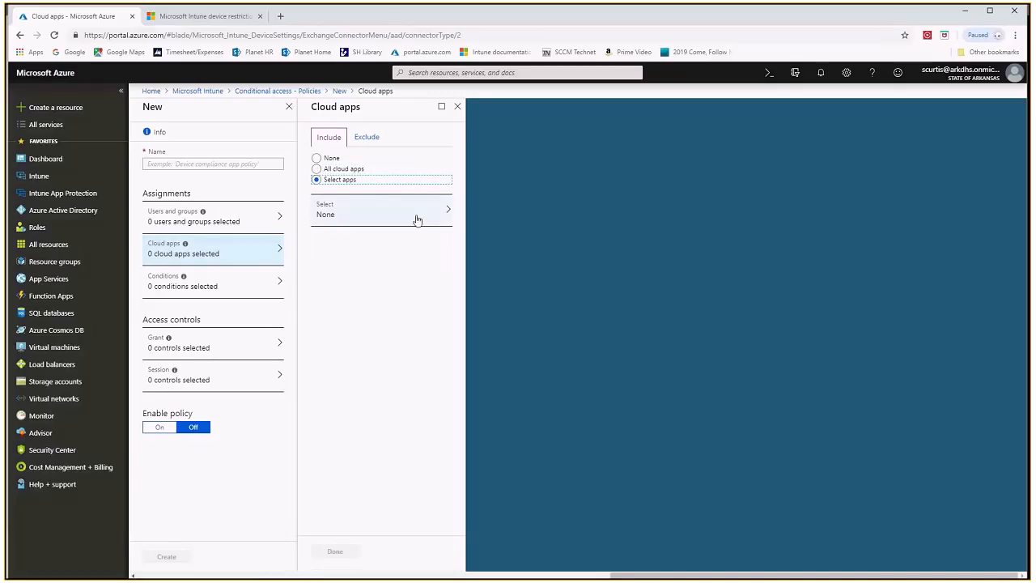
left_click(411, 214)
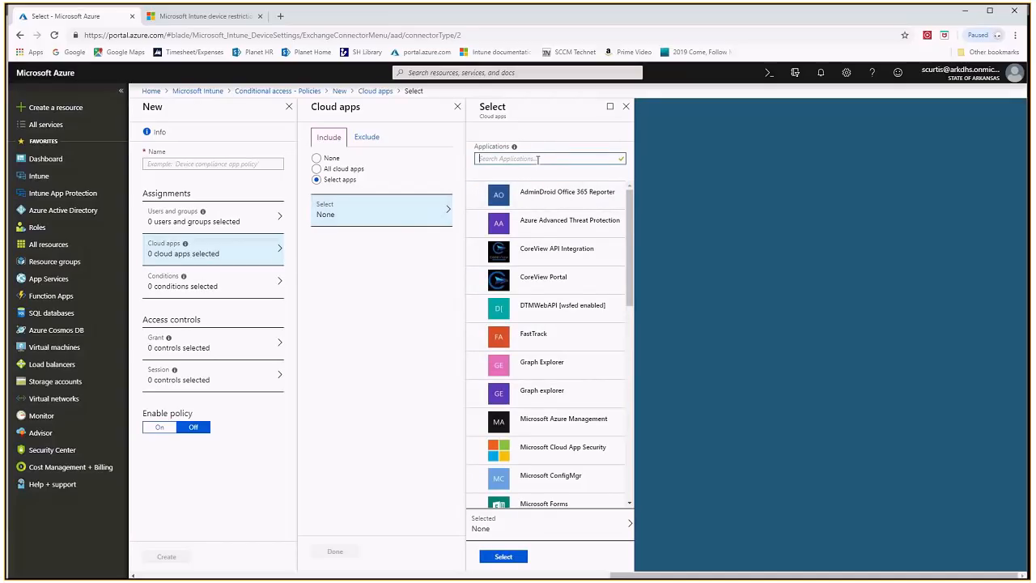
type("ex")
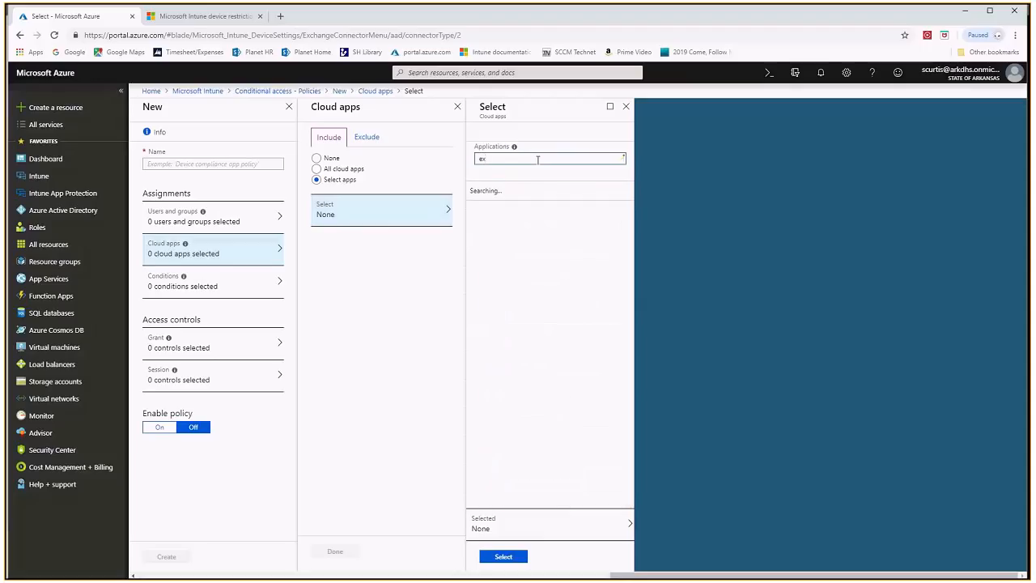
type("chan")
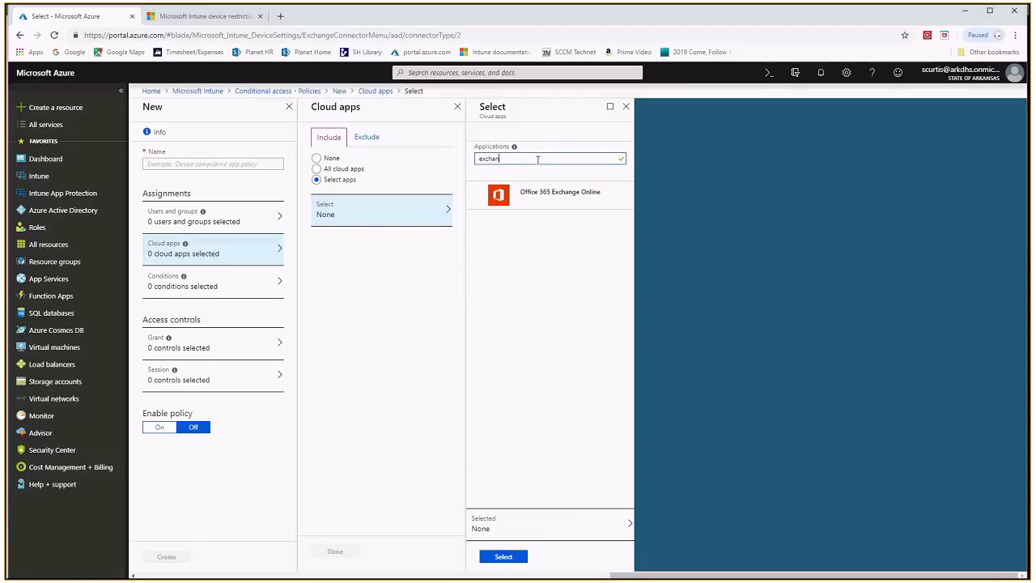
left_click(566, 195)
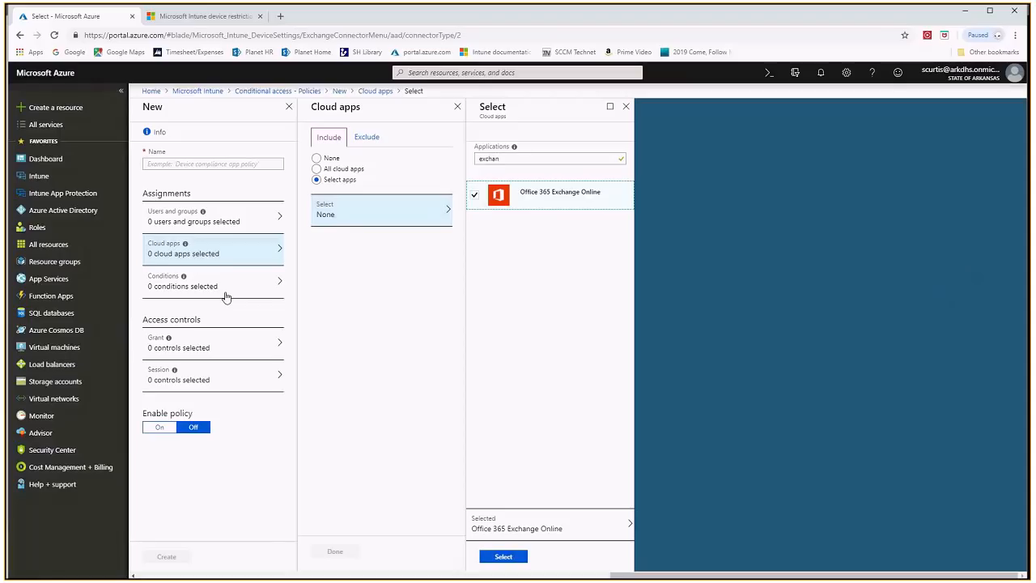
left_click(502, 558)
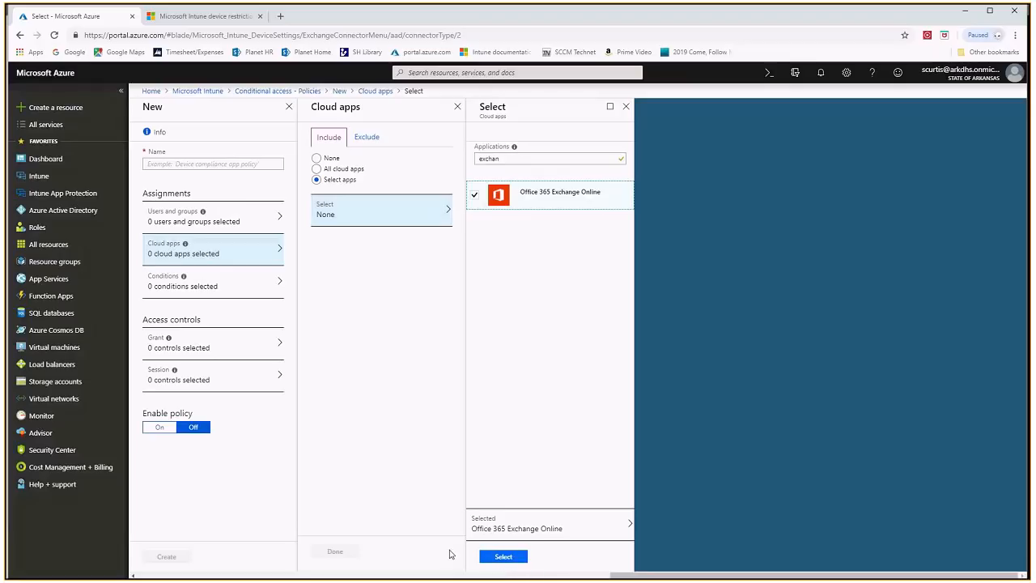
left_click(503, 556)
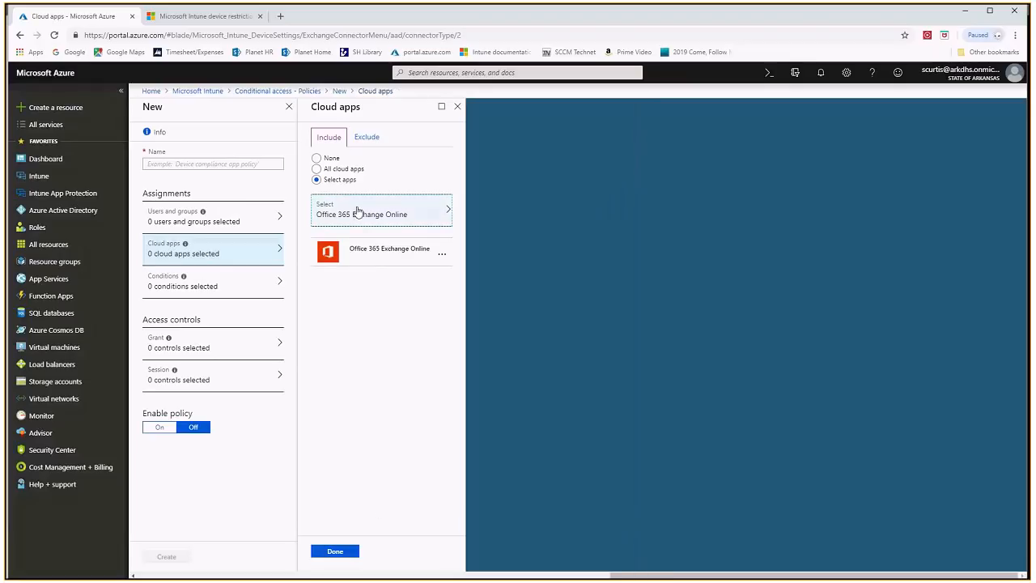
left_click(345, 556)
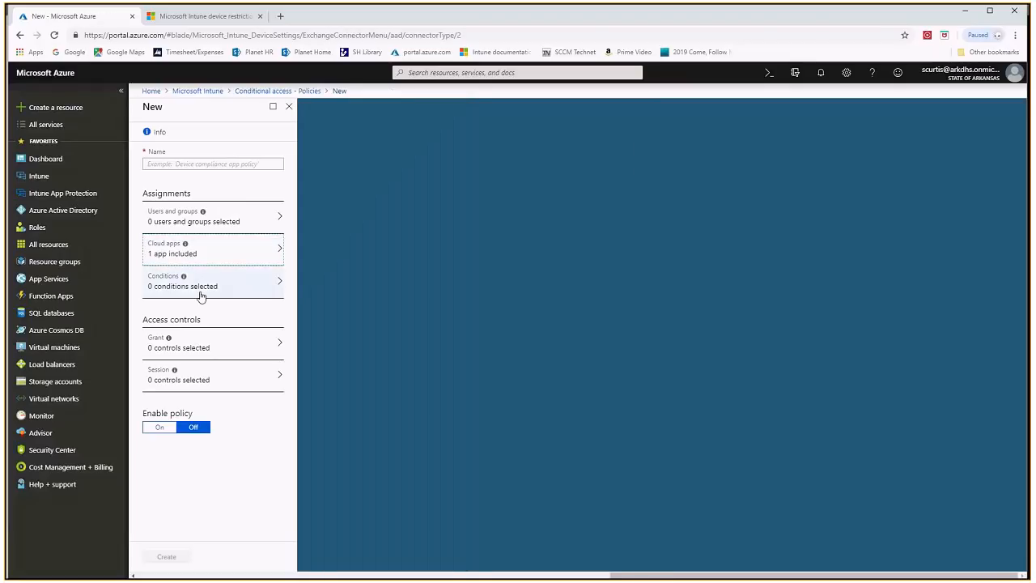
Reopen the included cloud apps and try selecting Microsoft Intune Enrollment, discarding that unsaved selection
left_click(226, 255)
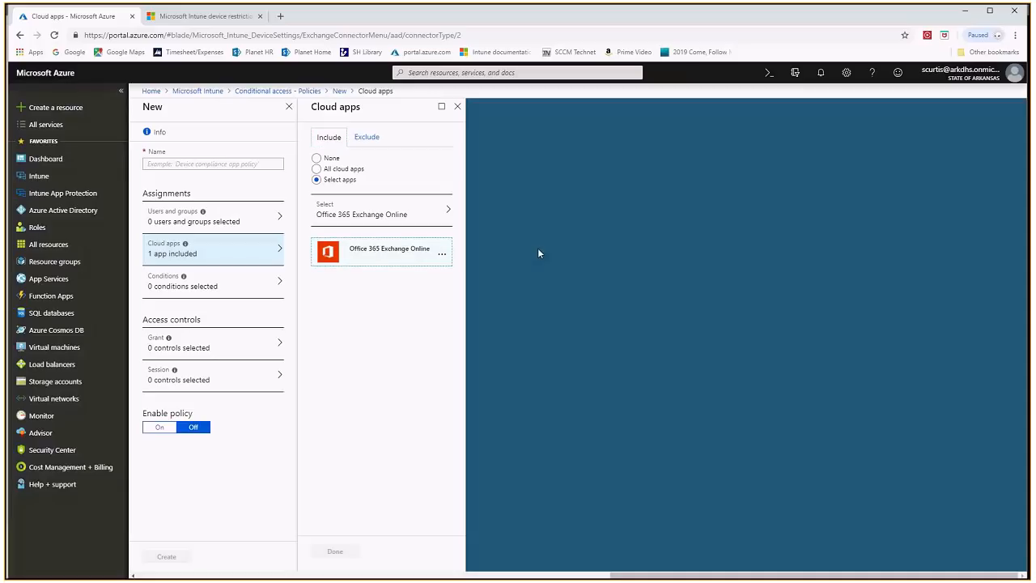
left_click(364, 262)
left_click(457, 106)
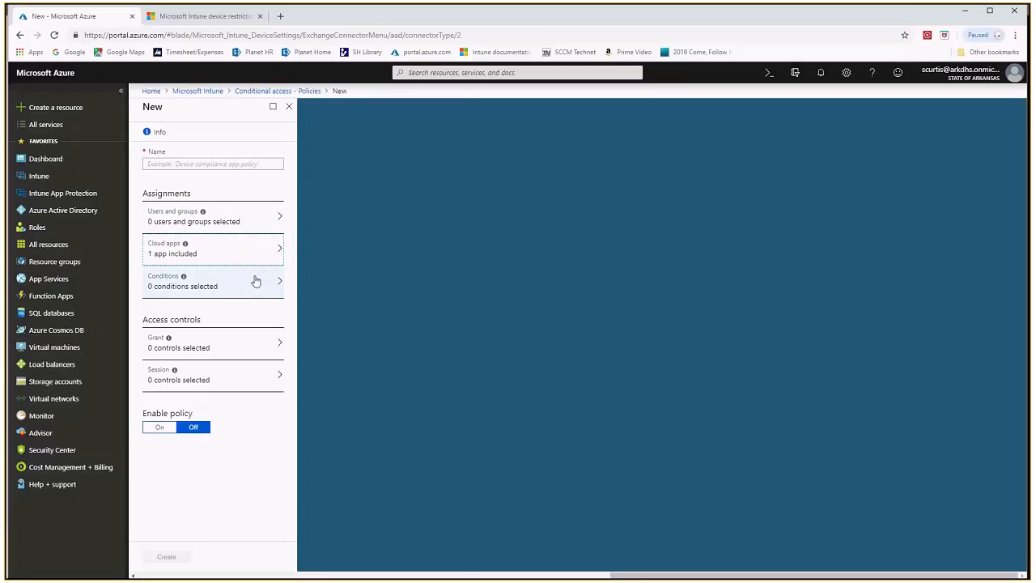
left_click(243, 247)
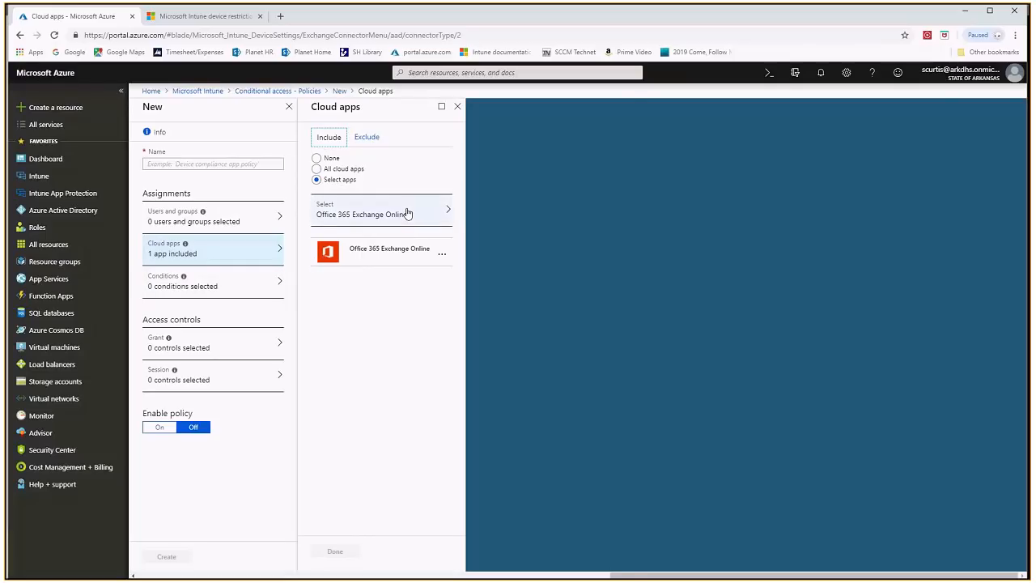
left_click(407, 214)
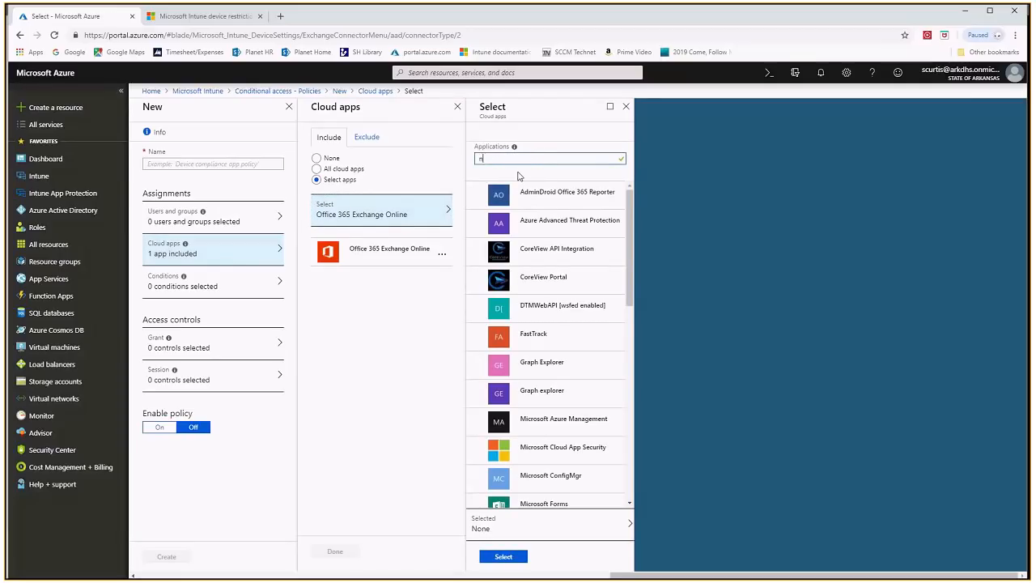
type("intune")
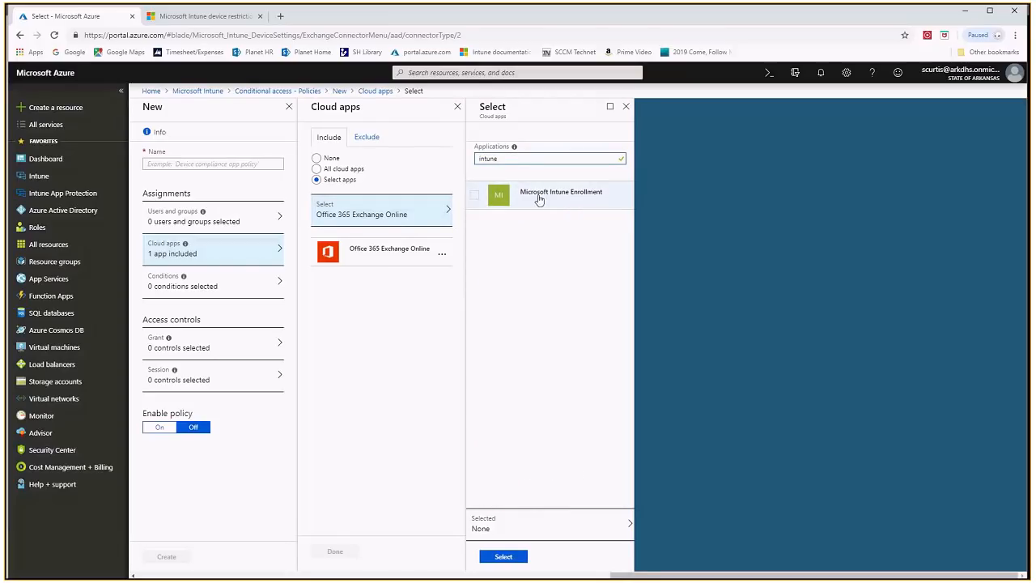
left_click(476, 202)
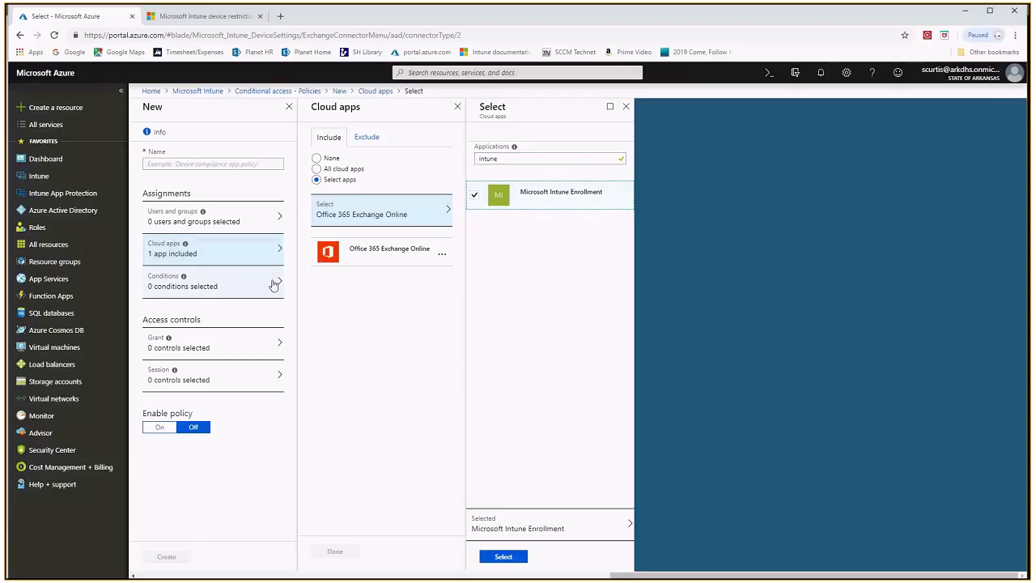
left_click(457, 106)
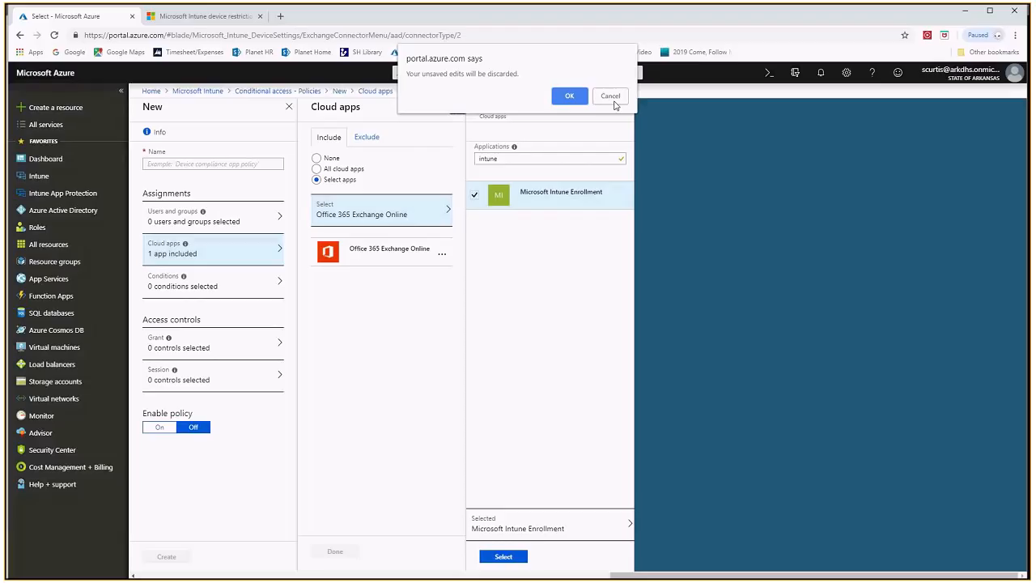
left_click(569, 95)
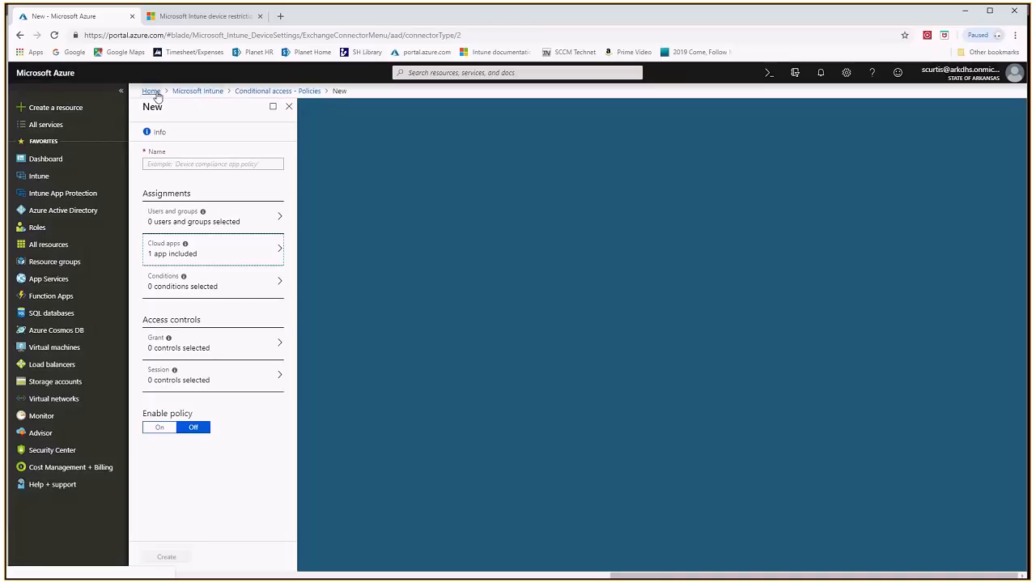
Discard the unsaved policy, reopen Conditional access from the Intune overview, and start a blank new policy
left_click(285, 92)
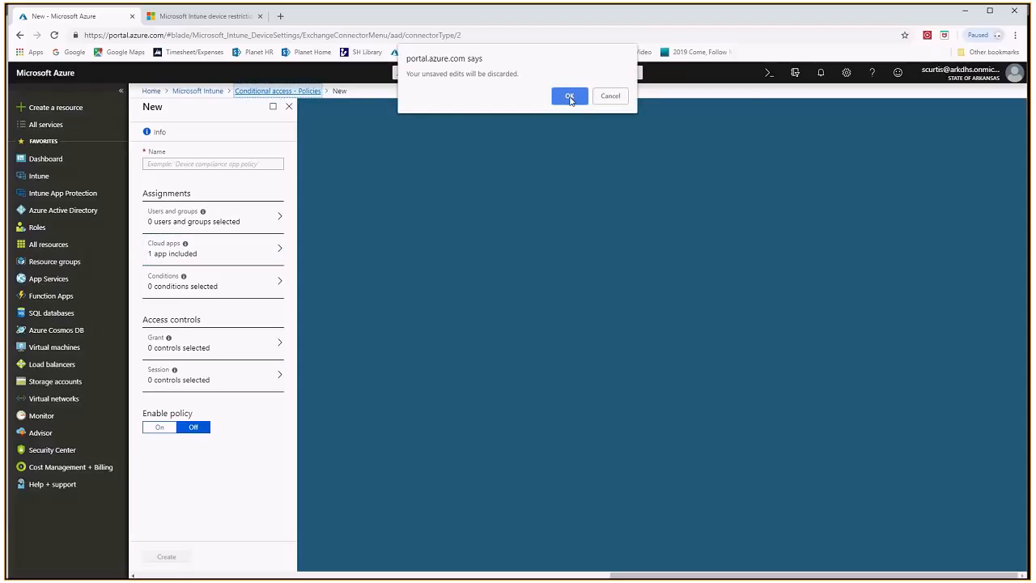
left_click(570, 96)
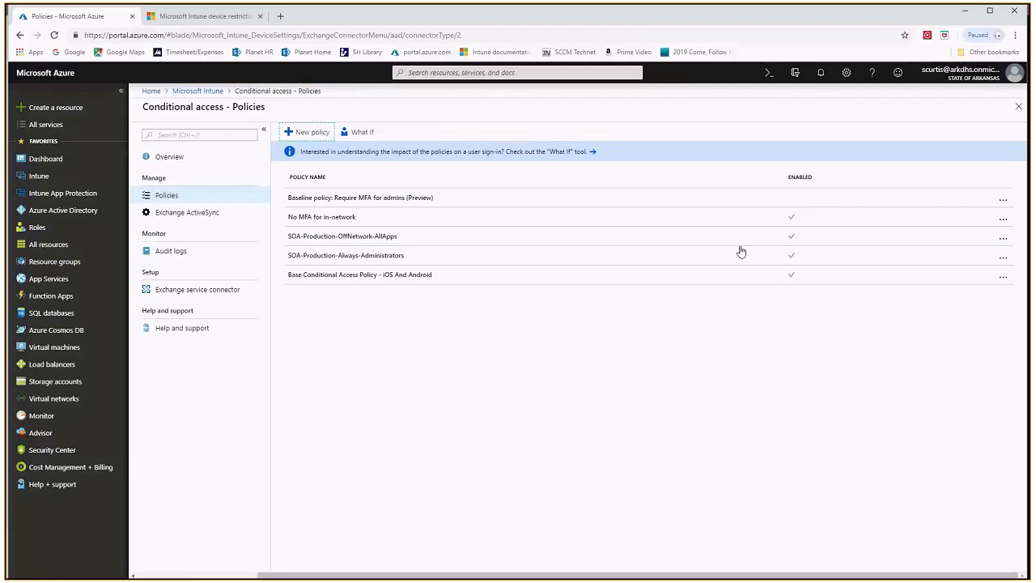
left_click(195, 94)
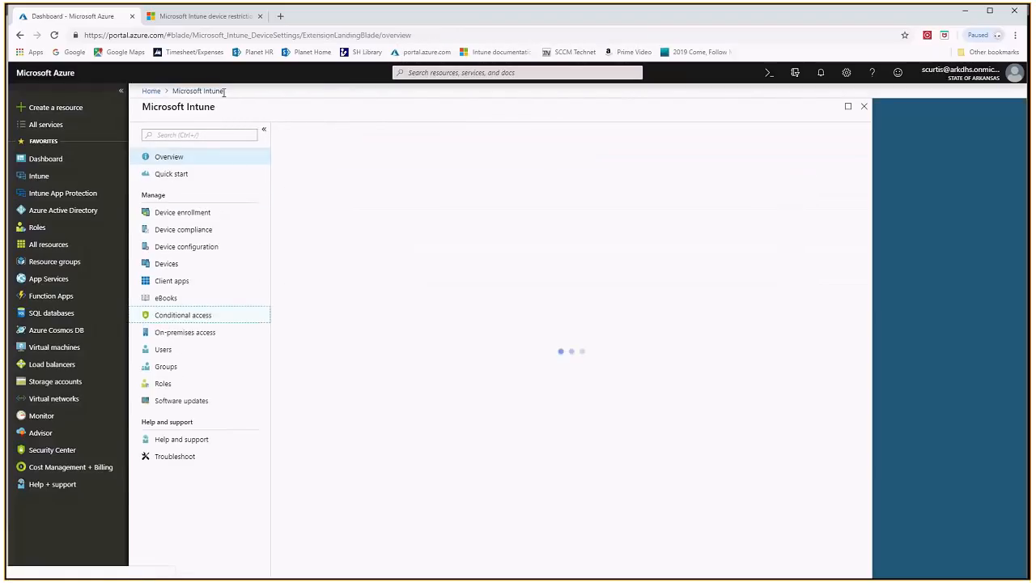
left_click(200, 316)
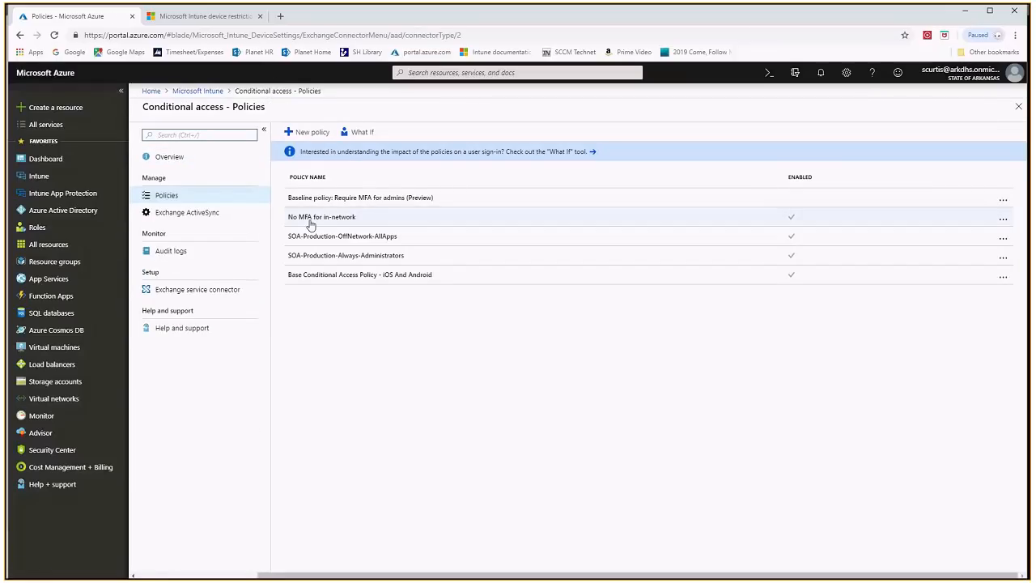
left_click(304, 132)
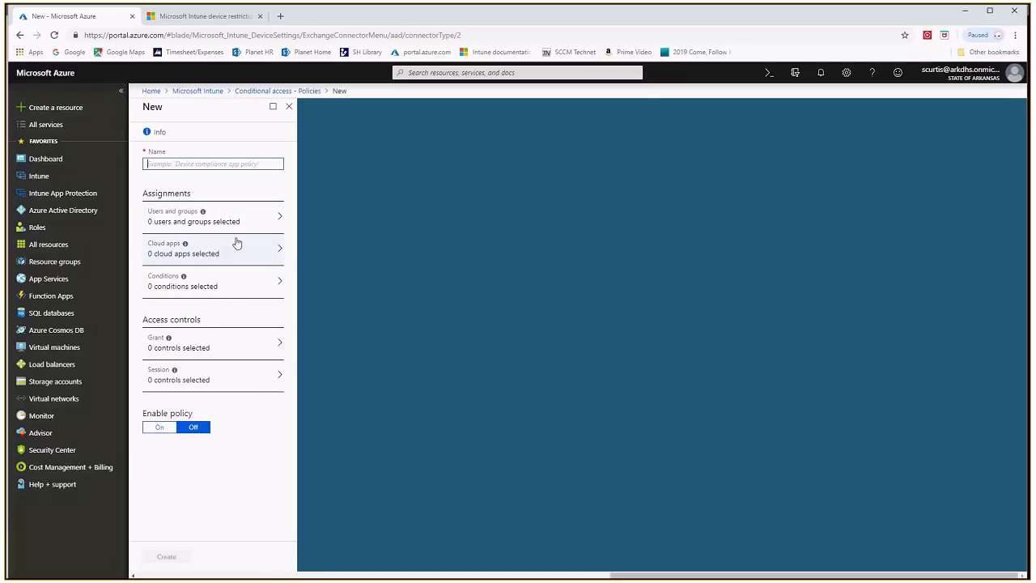
Open the new policy's conditions, read the Sign-in risk description and enable configuration of that condition
left_click(232, 285)
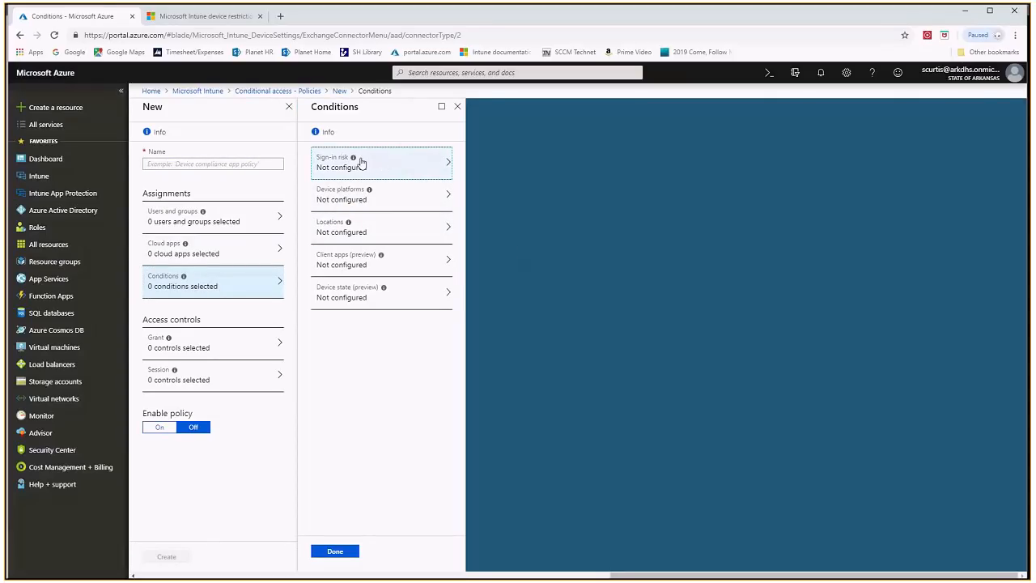
mouse_move(353, 158)
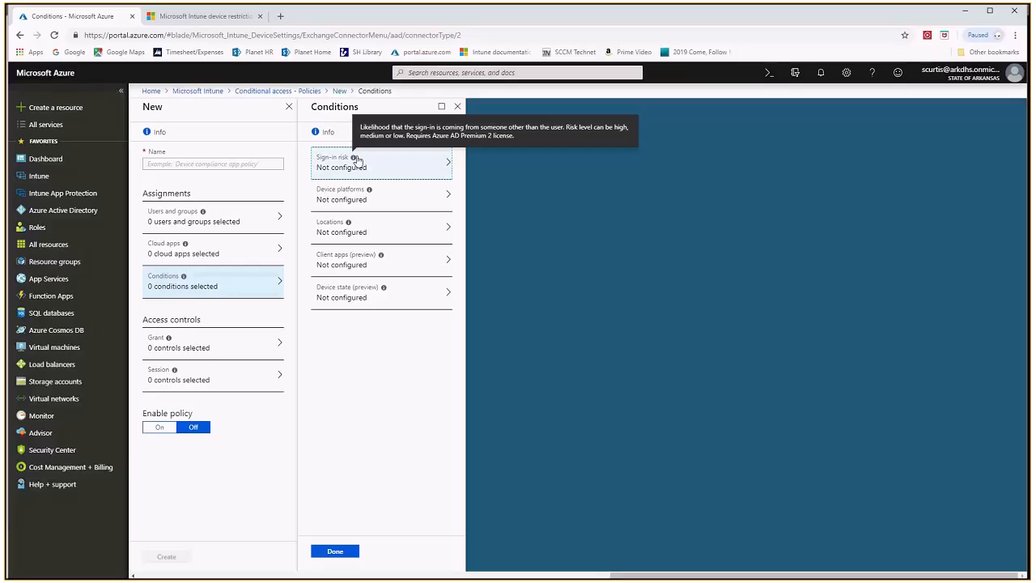
left_click(393, 164)
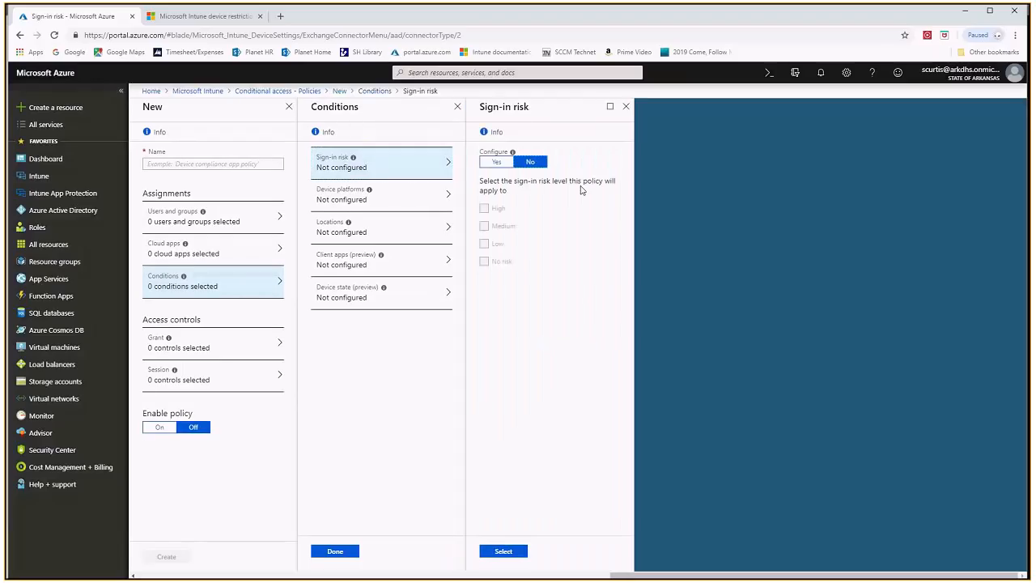
left_click(495, 162)
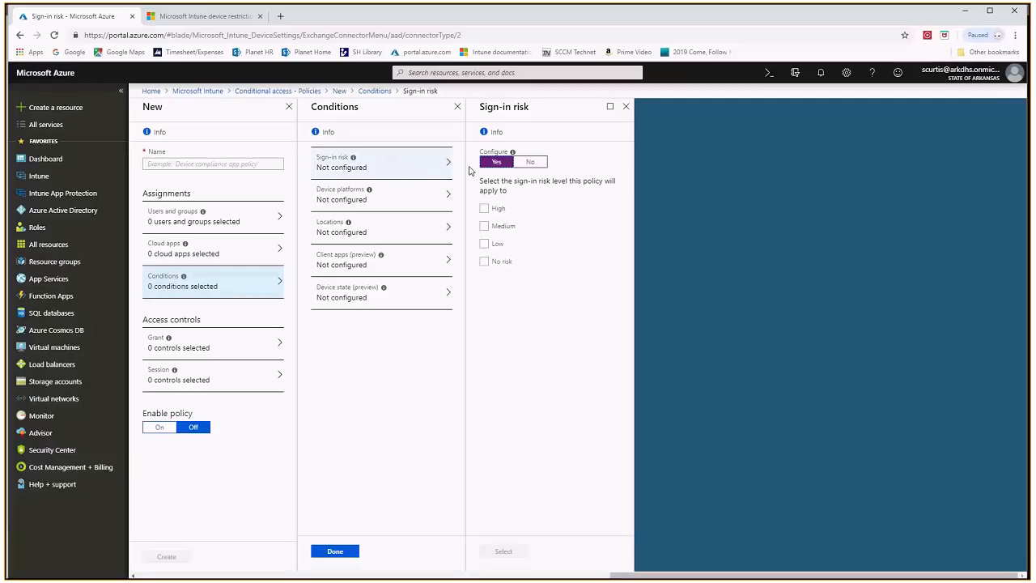
left_click(366, 166)
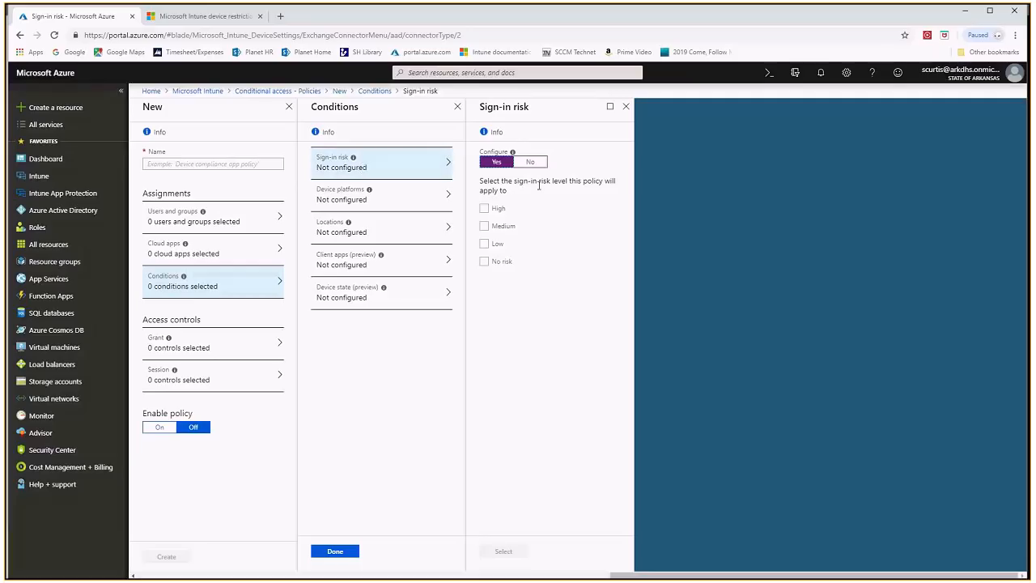
Try the Medium, High and Low sign-in risk levels, discarding these edits in favour of the Device platforms condition
left_click(486, 227)
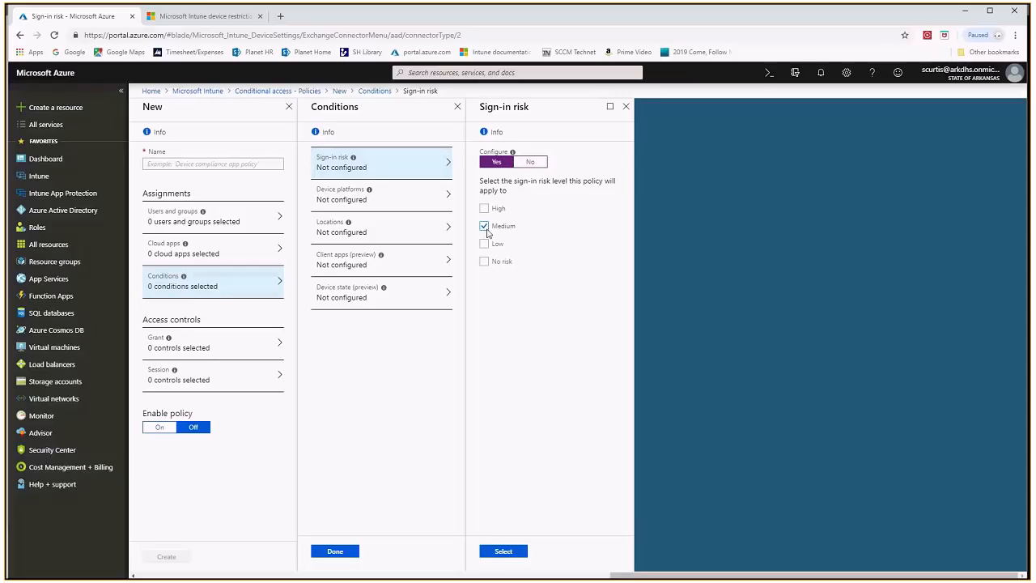
left_click(486, 227)
left_click(484, 208)
left_click(397, 173)
left_click(484, 243)
left_click(484, 208)
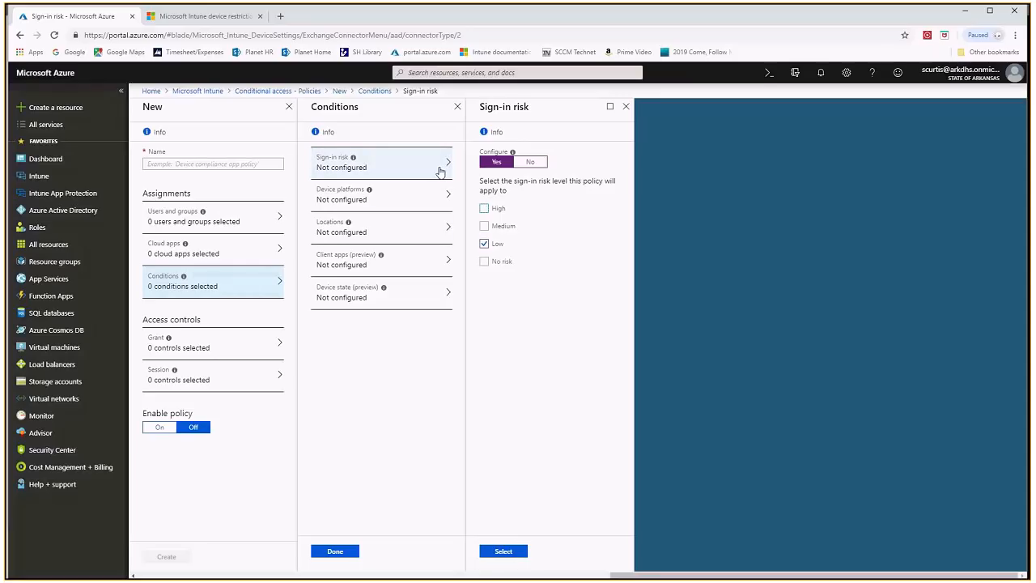
left_click(340, 202)
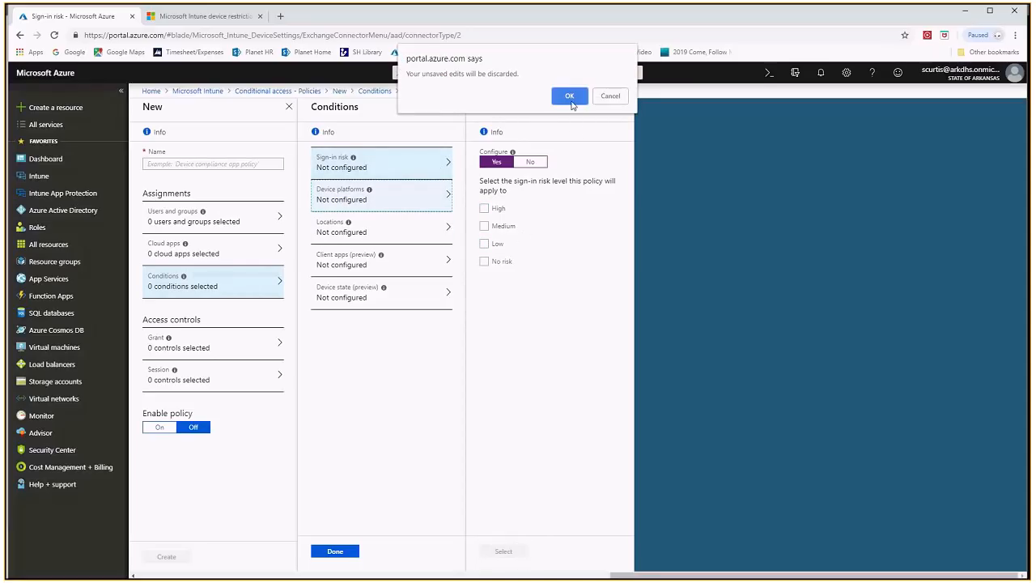
left_click(569, 98)
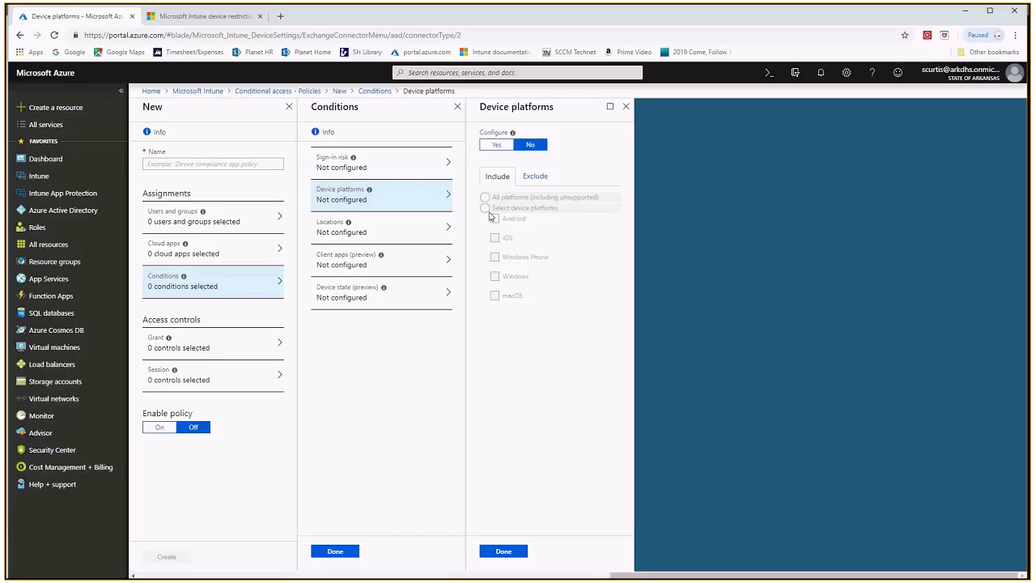
Try including selected device platforms such as iOS, Android and Windows, discarding these edits in favour of the Locations condition
left_click(498, 145)
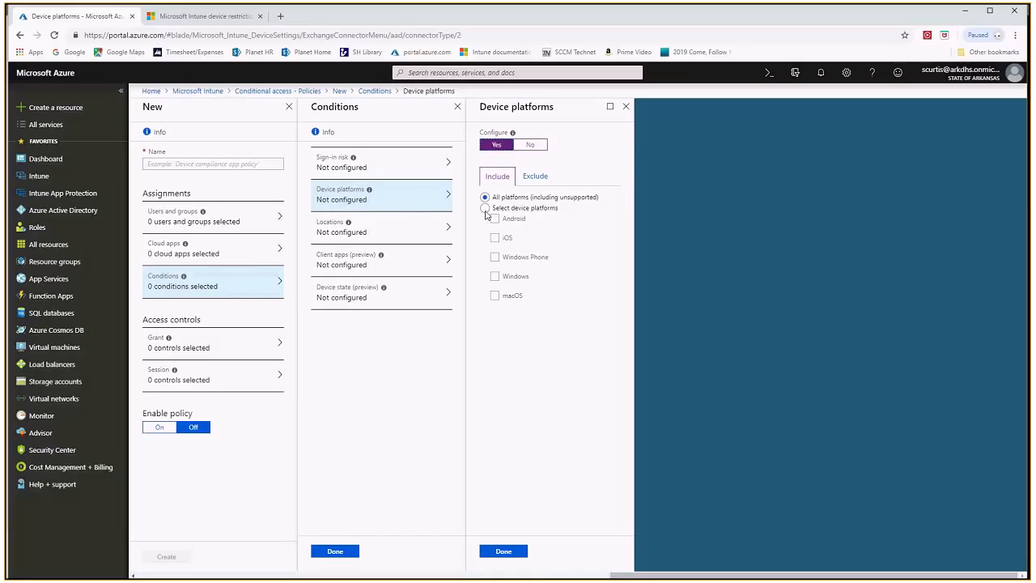
left_click(485, 208)
left_click(495, 237)
left_click(495, 219)
left_click(495, 237)
left_click(495, 218)
left_click(494, 276)
left_click(495, 276)
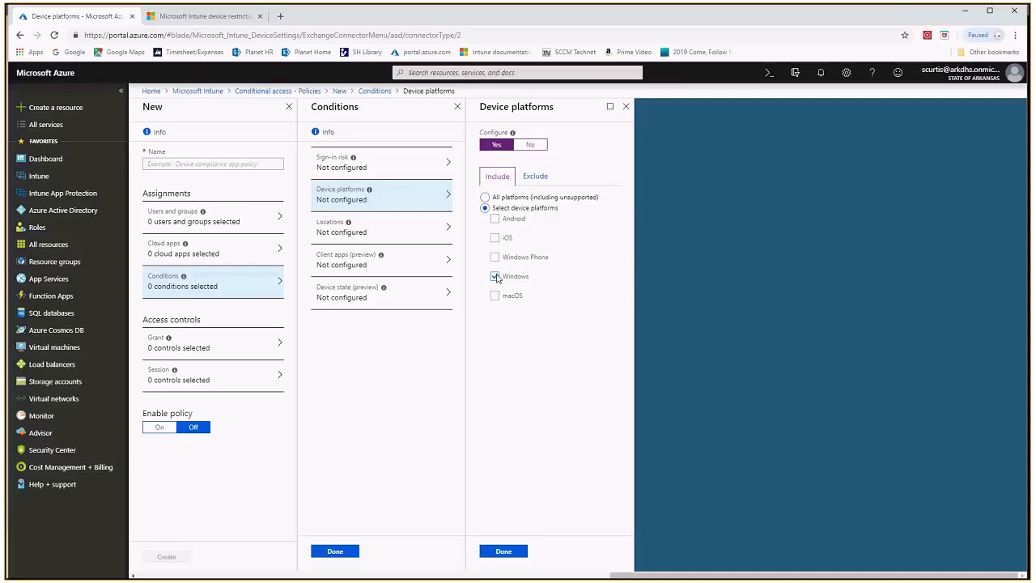
left_click(376, 234)
left_click(567, 96)
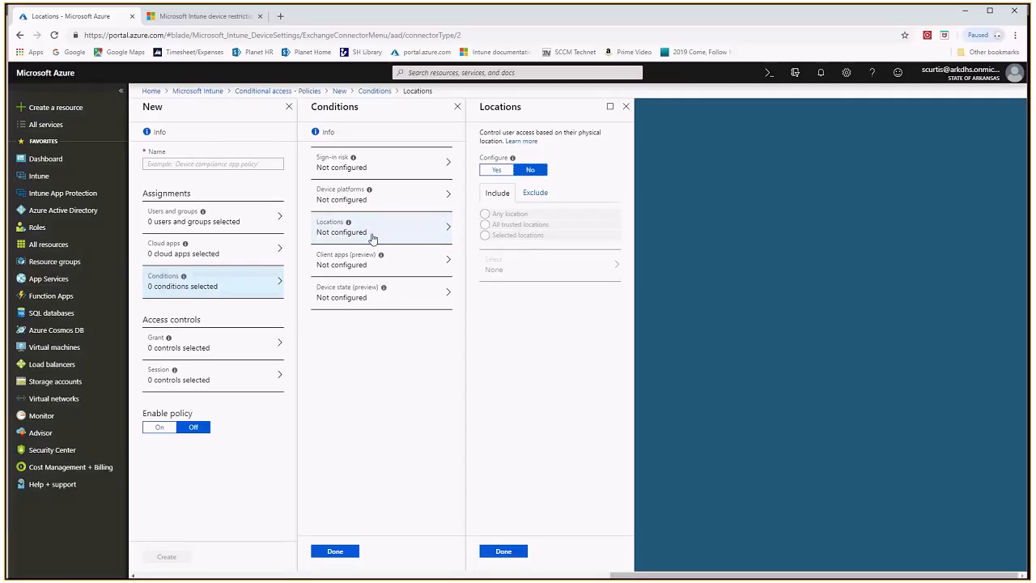
mouse_move(349, 225)
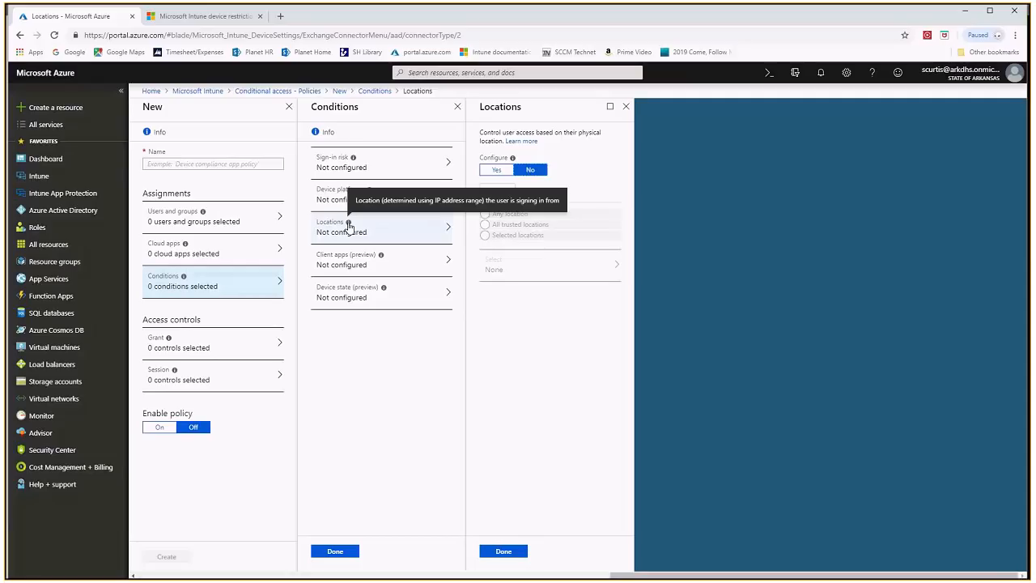
Try configuring the Client apps condition without Exchange ActiveSync clients, discarding these edits in favour of the Device state condition
left_click(339, 268)
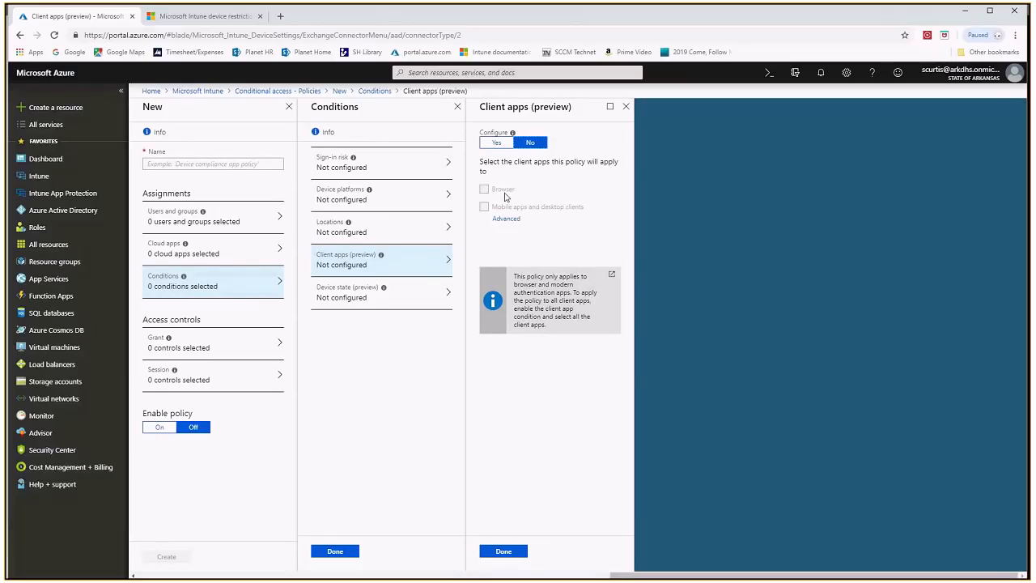
left_click(496, 142)
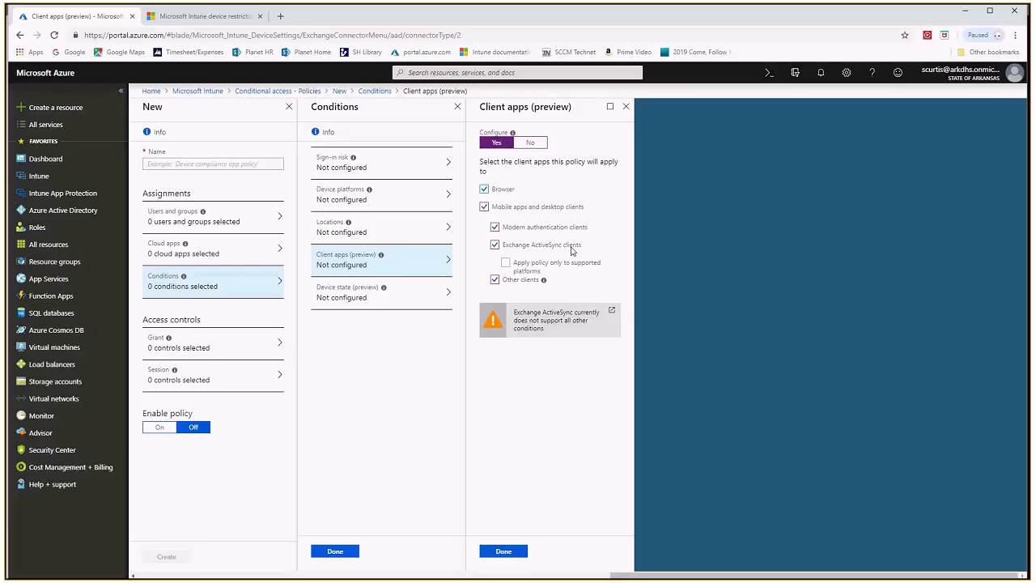
left_click(495, 227)
left_click(495, 228)
left_click(495, 245)
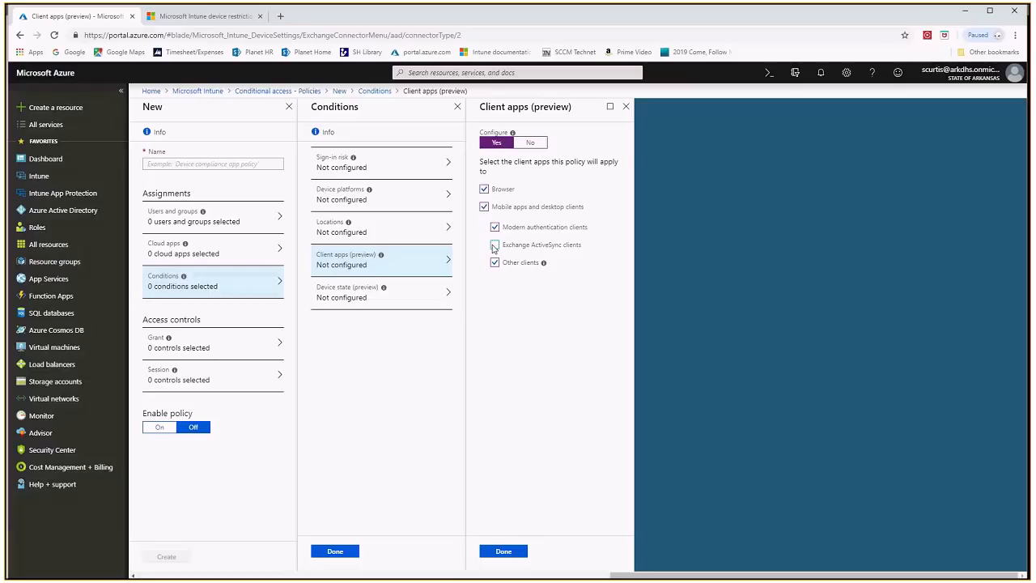
left_click(345, 300)
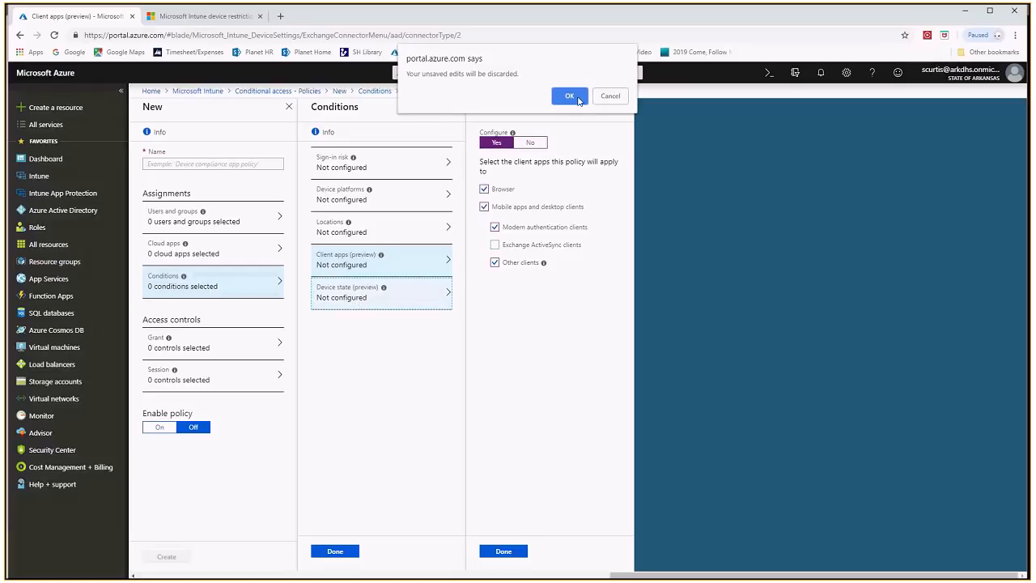
left_click(578, 98)
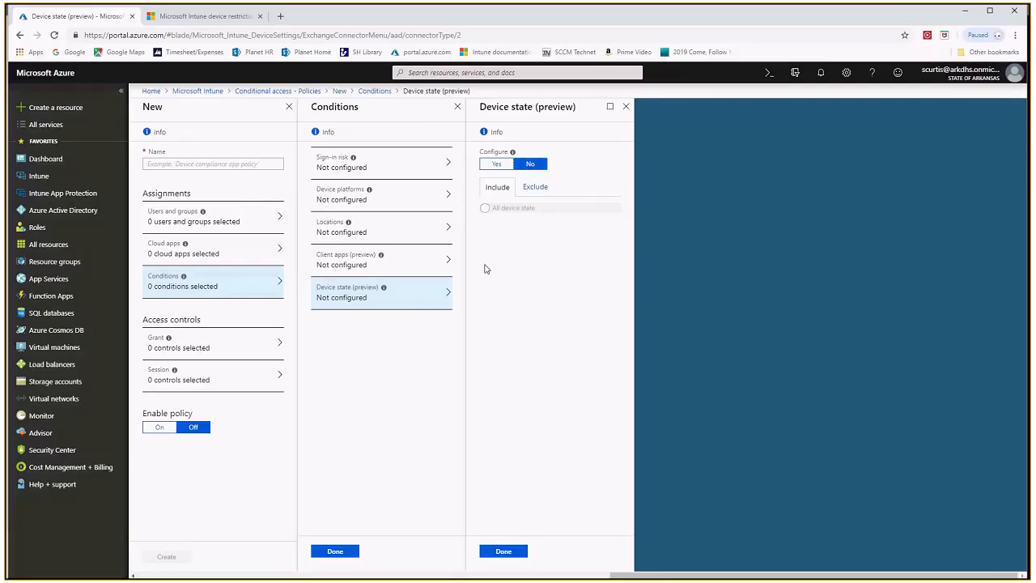
Try configuring the Device state condition for all device states, discarding this edit in favour of the Grant access controls
left_click(498, 165)
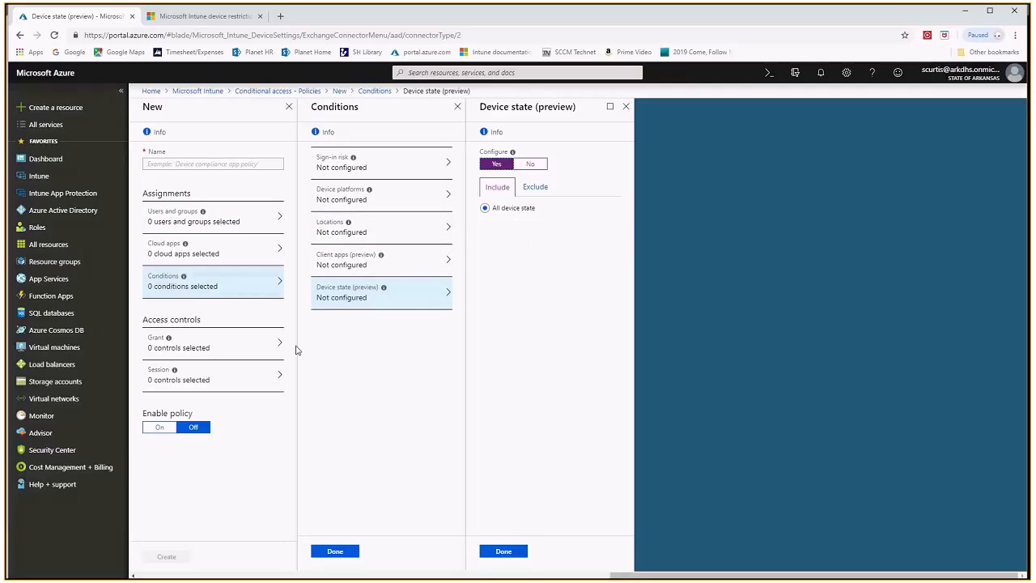
left_click(217, 347)
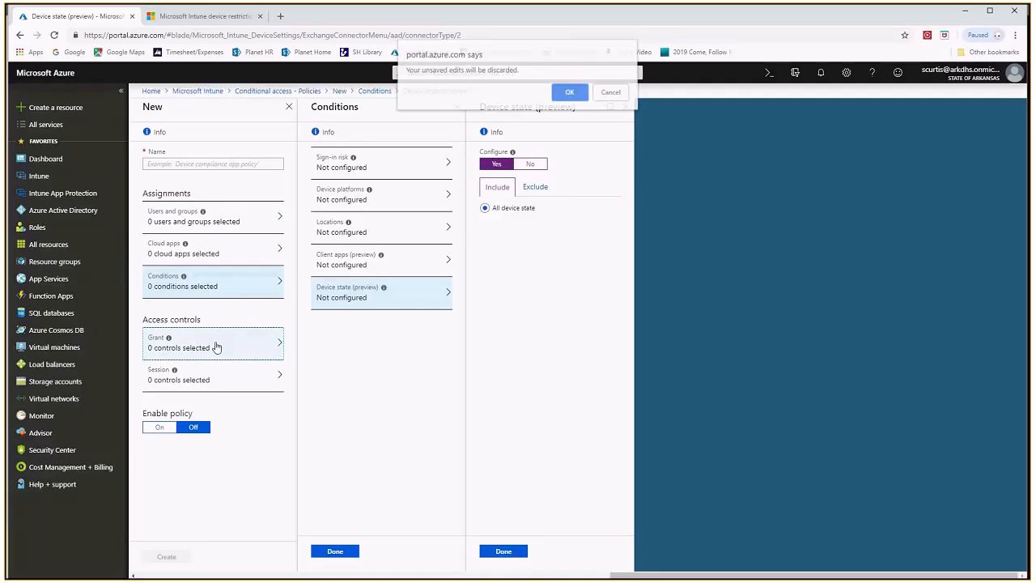
left_click(570, 97)
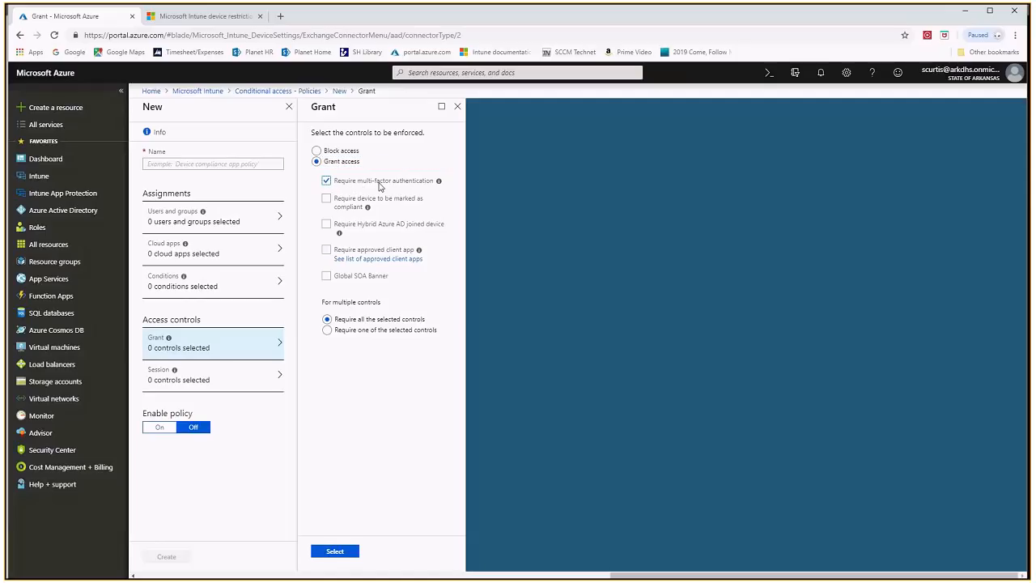
Try Block access, restore Grant access, and toggle the multi-factor authentication requirement on and off
left_click(322, 151)
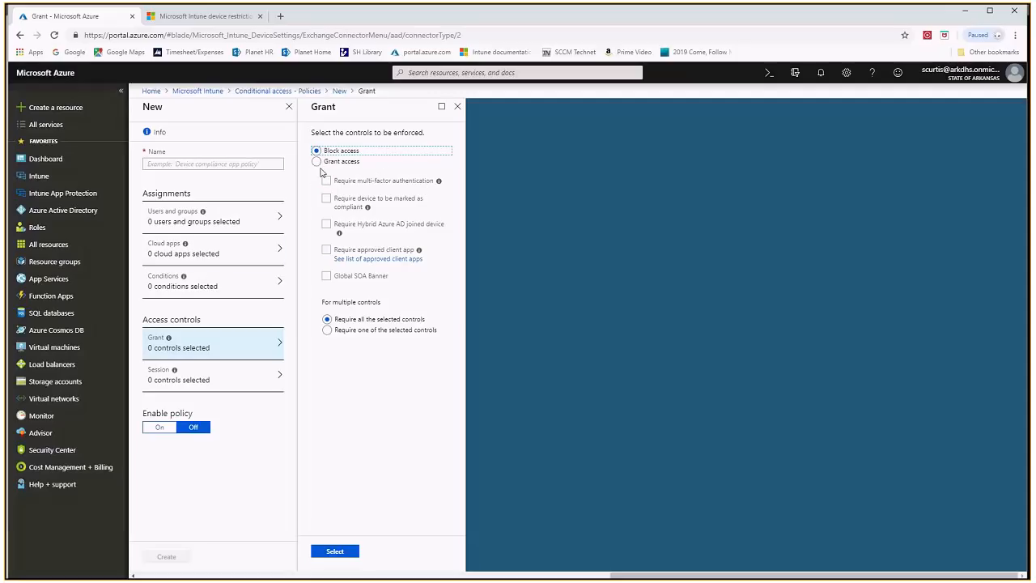
left_click(317, 162)
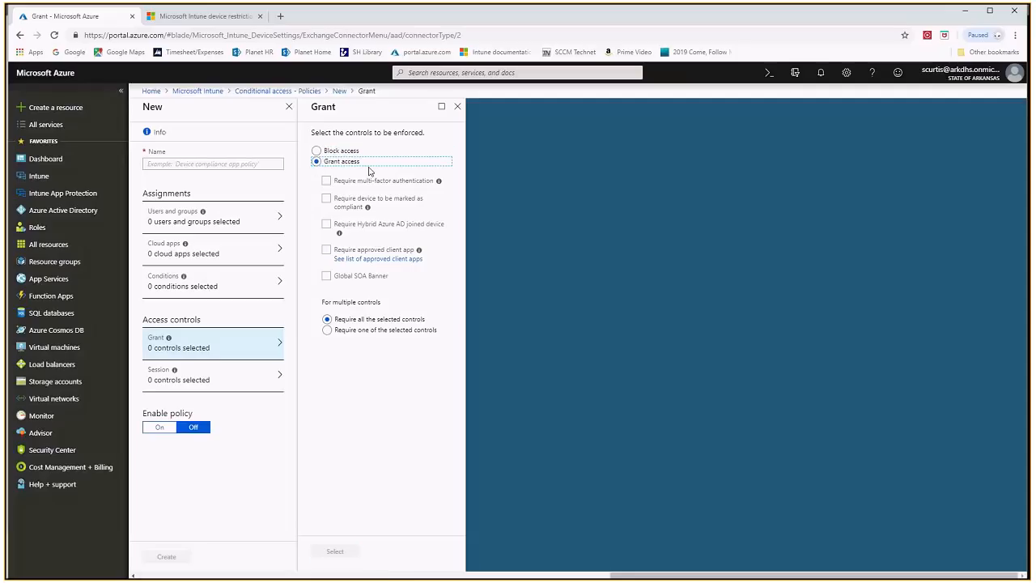
left_click(328, 181)
left_click(327, 181)
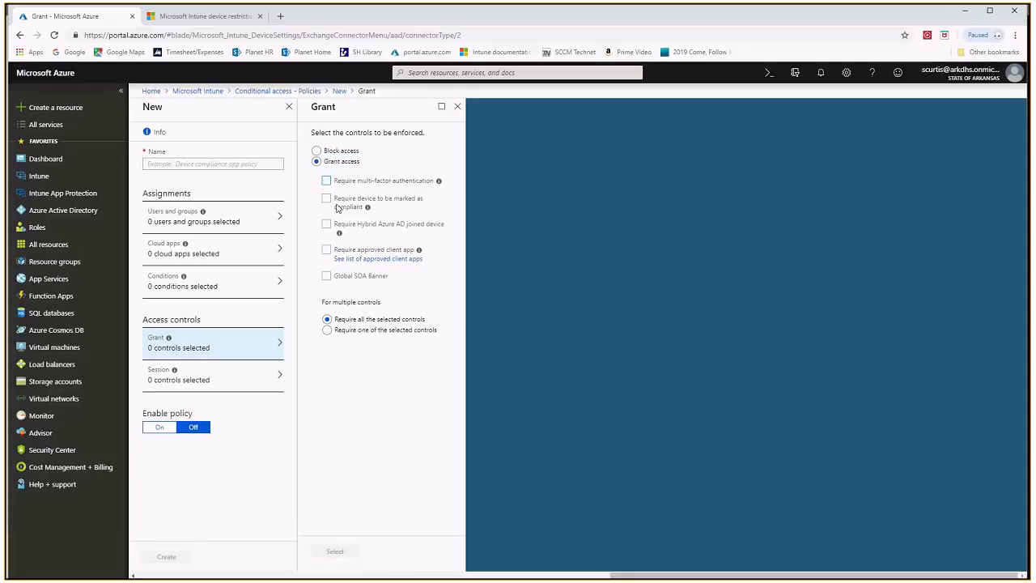
Try the compliant device, multi-factor authentication, Hybrid Azure AD, approved client app and Global SOA Banner controls, leaving all of them cleared
left_click(327, 200)
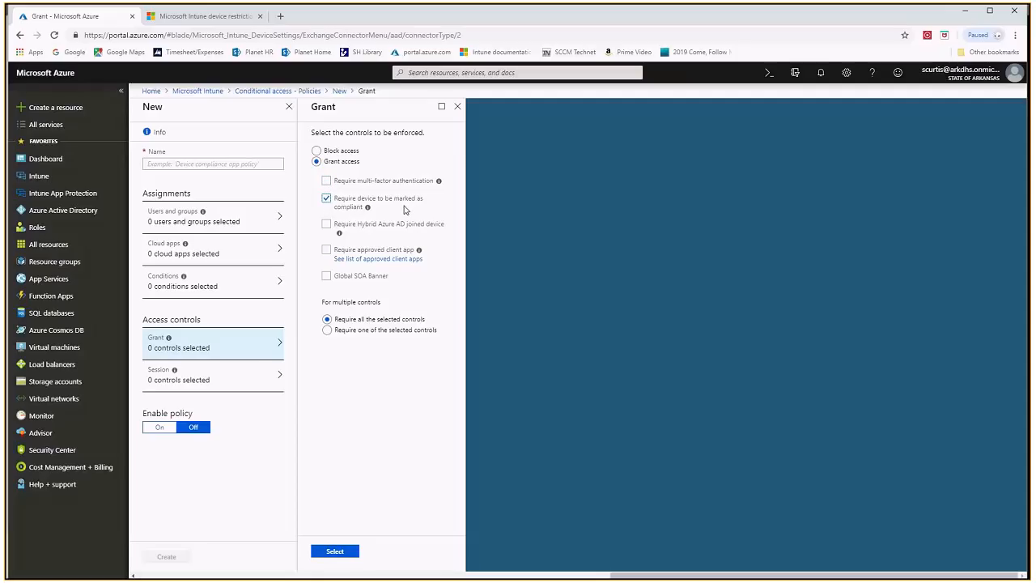
left_click(327, 182)
left_click(327, 225)
mouse_move(418, 253)
left_click(327, 276)
left_click(326, 250)
left_click(327, 225)
left_click(326, 249)
left_click(326, 276)
left_click(326, 198)
left_click(326, 181)
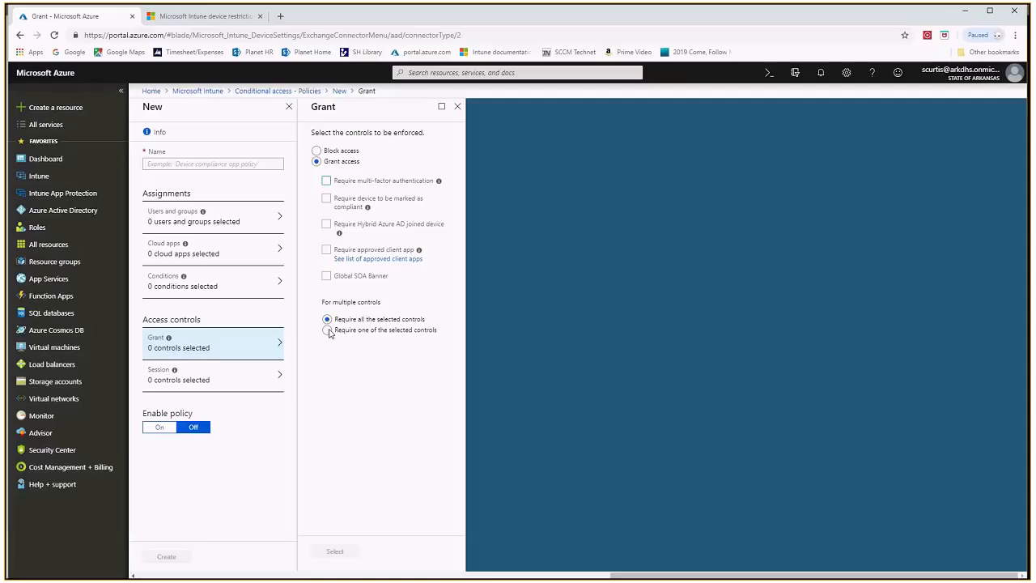
Require multi-factor authentication, a compliant device and a Hybrid Azure AD joined device, trying one-of before requiring all selected controls
left_click(327, 180)
left_click(327, 200)
left_click(327, 225)
left_click(327, 331)
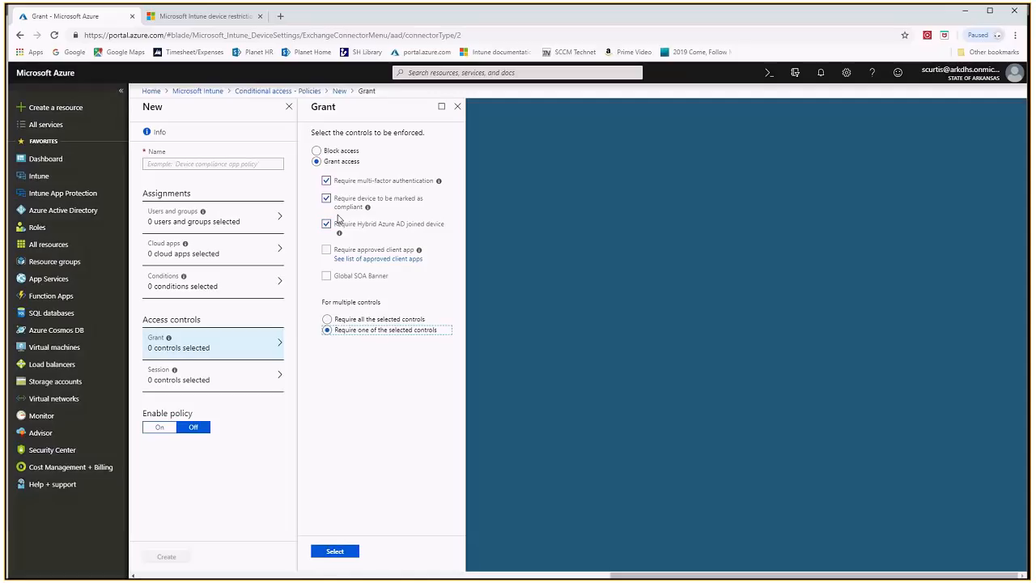
left_click(327, 319)
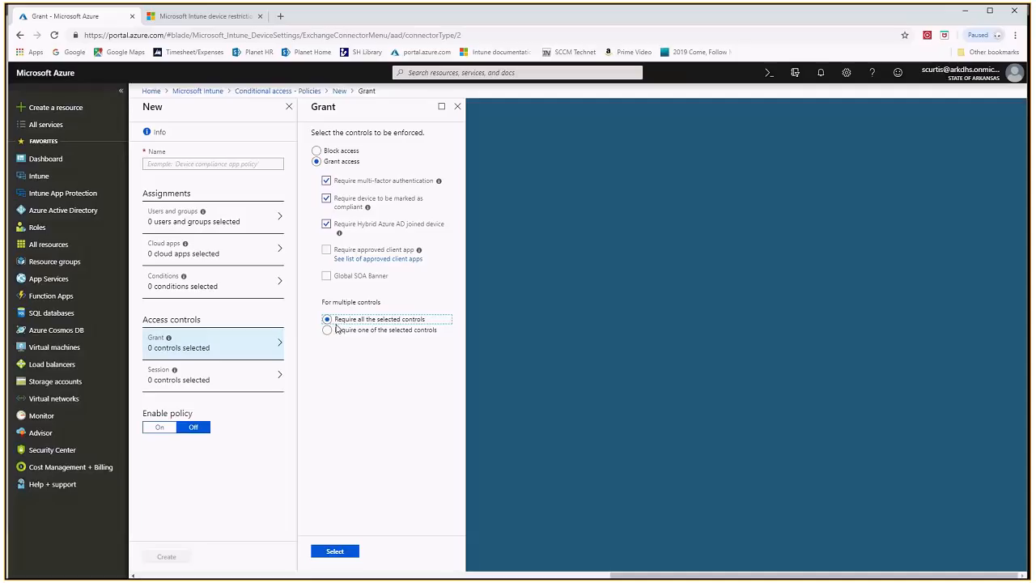
left_click(327, 181)
Toggle the policy's enablement on and back to Off, and apply the selected grant controls
left_click(176, 433)
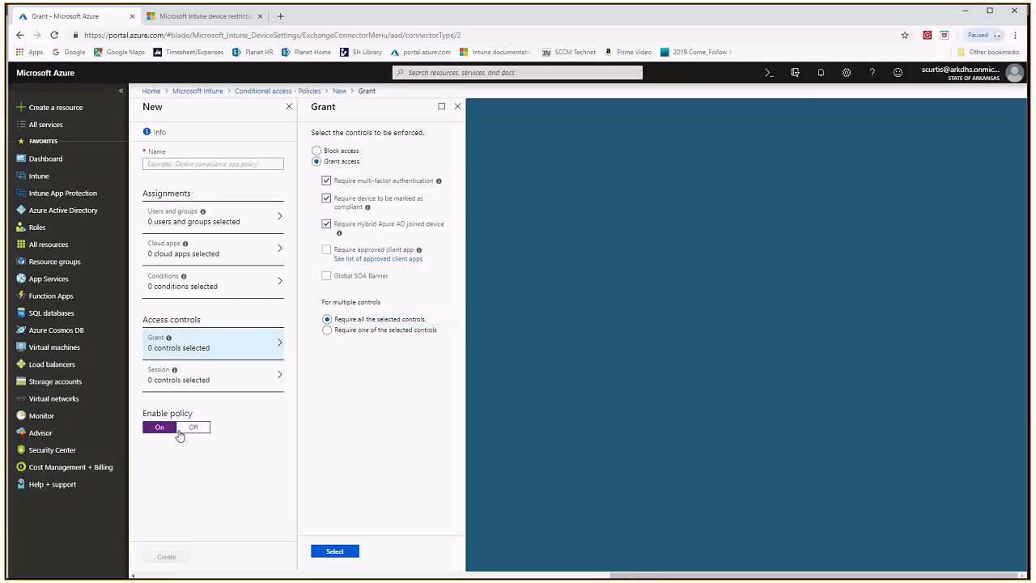
left_click(194, 429)
left_click(162, 429)
left_click(195, 433)
left_click(335, 551)
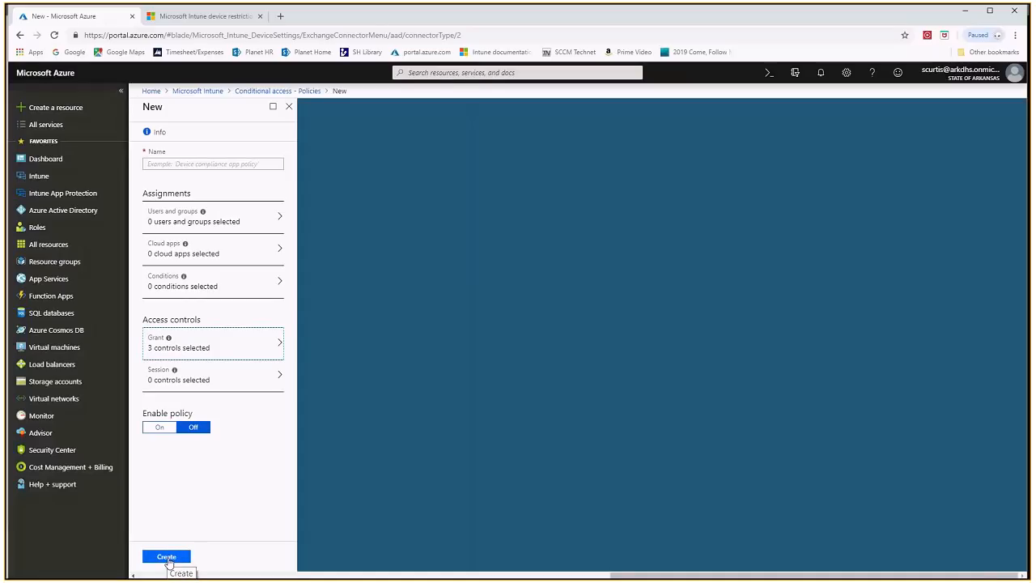
Discard the unsaved conditional access policy and return to the Microsoft Intune overview
left_click(289, 106)
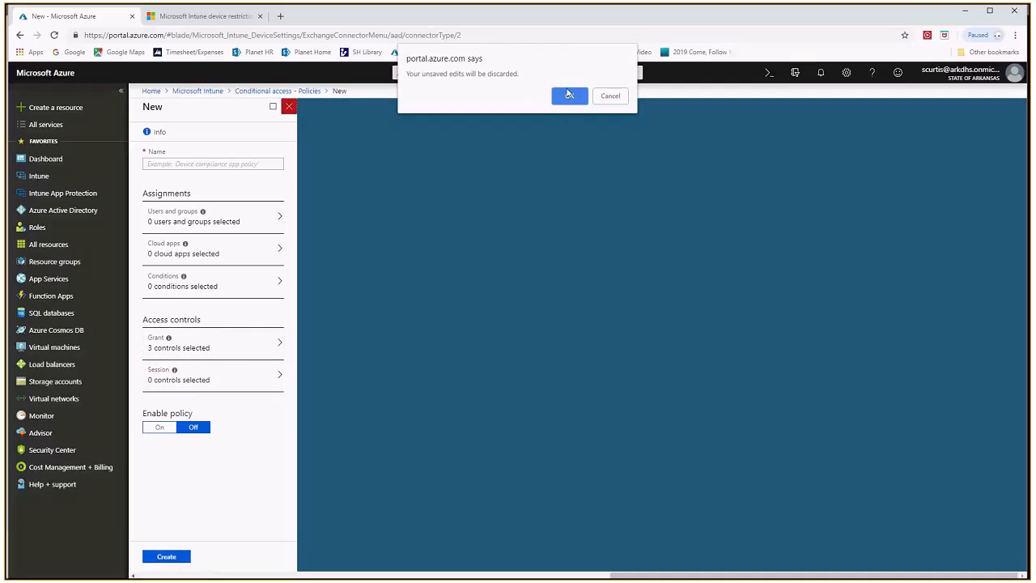
left_click(569, 95)
left_click(198, 90)
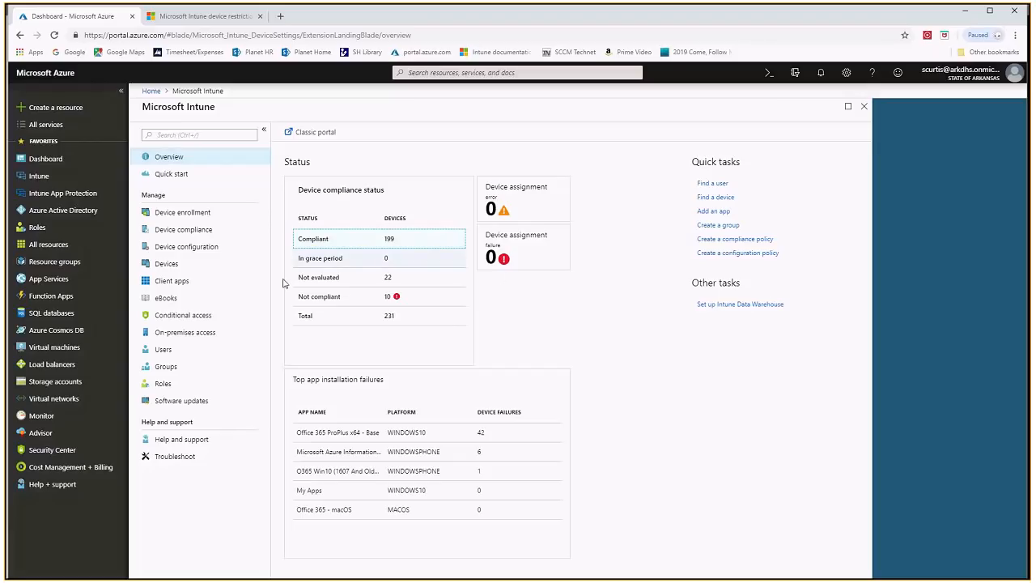
Open the Apps list under Client apps, start adding an app, and show the available app types
left_click(172, 283)
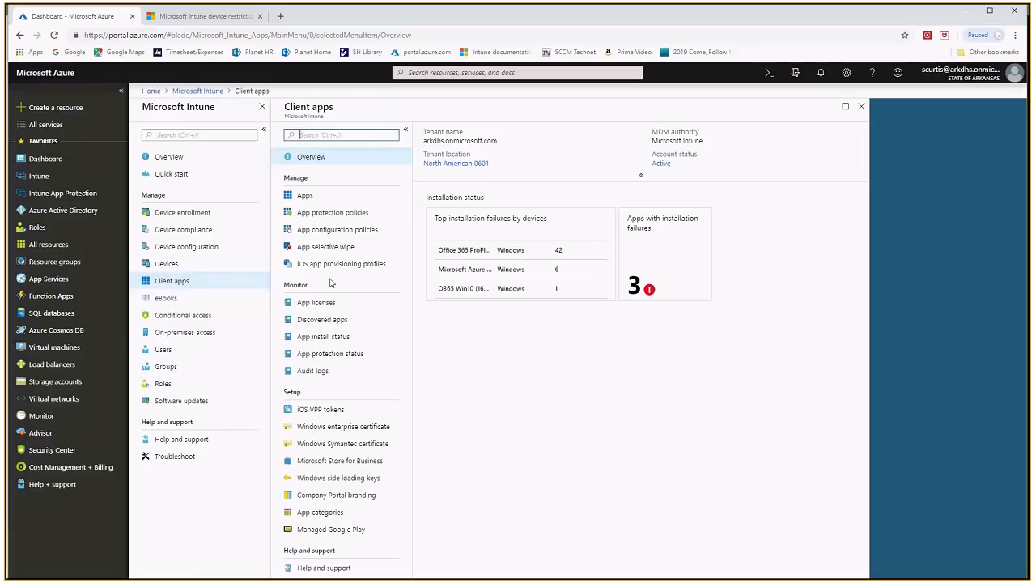
left_click(304, 197)
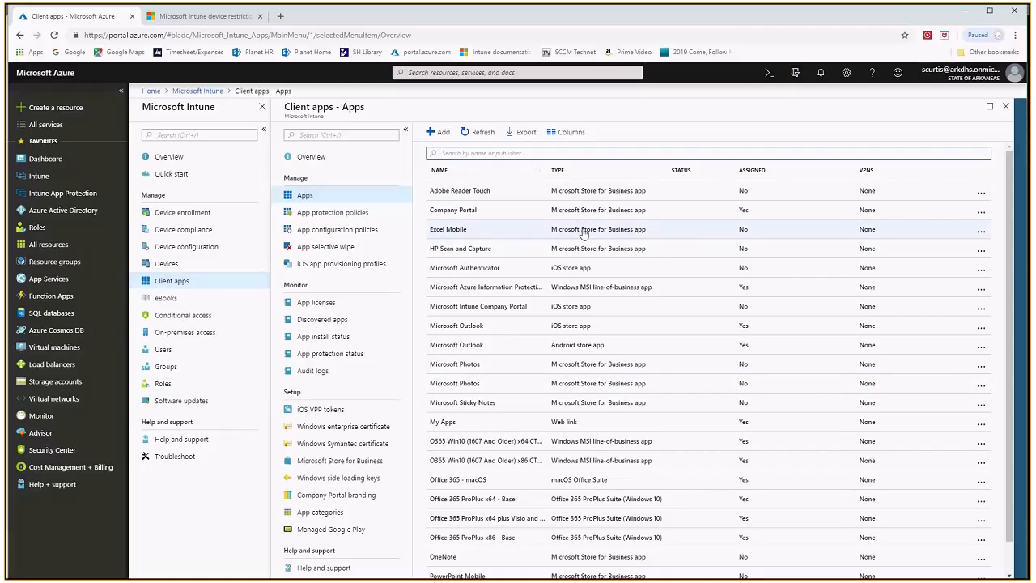
left_click(439, 132)
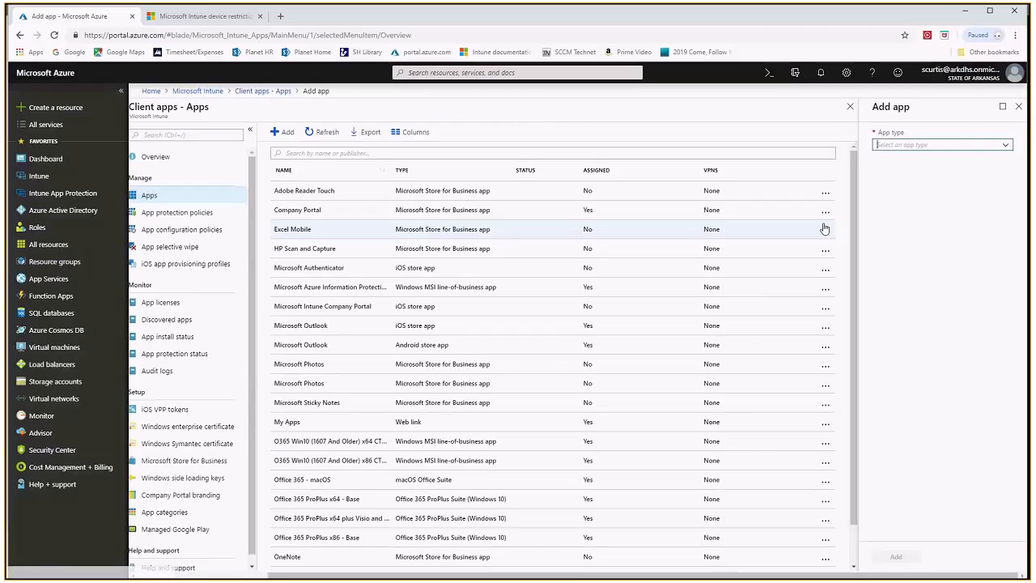
left_click(1006, 148)
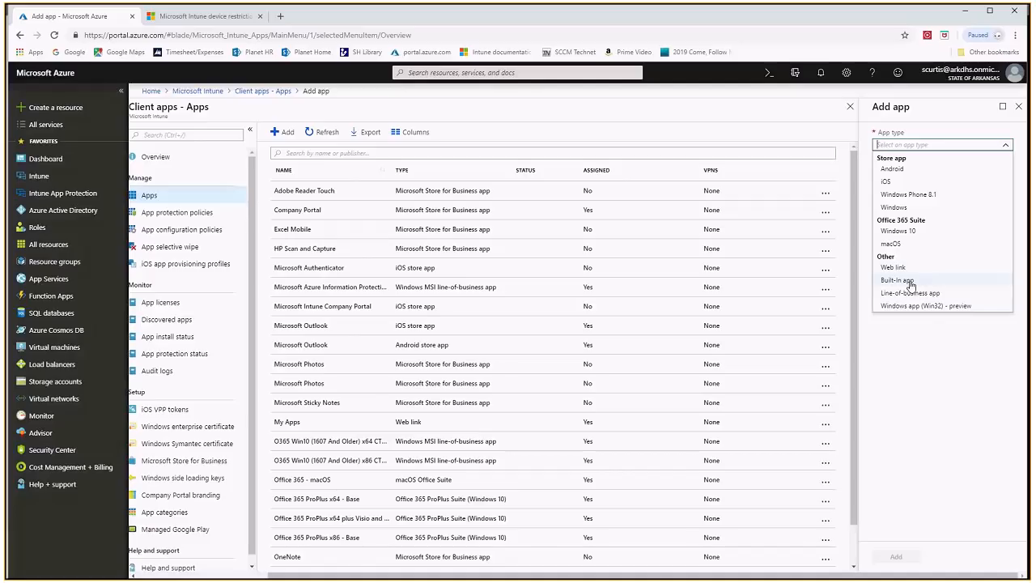
Set the new app's type to iOS, search the App Store for "outlook", and select Microsoft Outlook
left_click(889, 183)
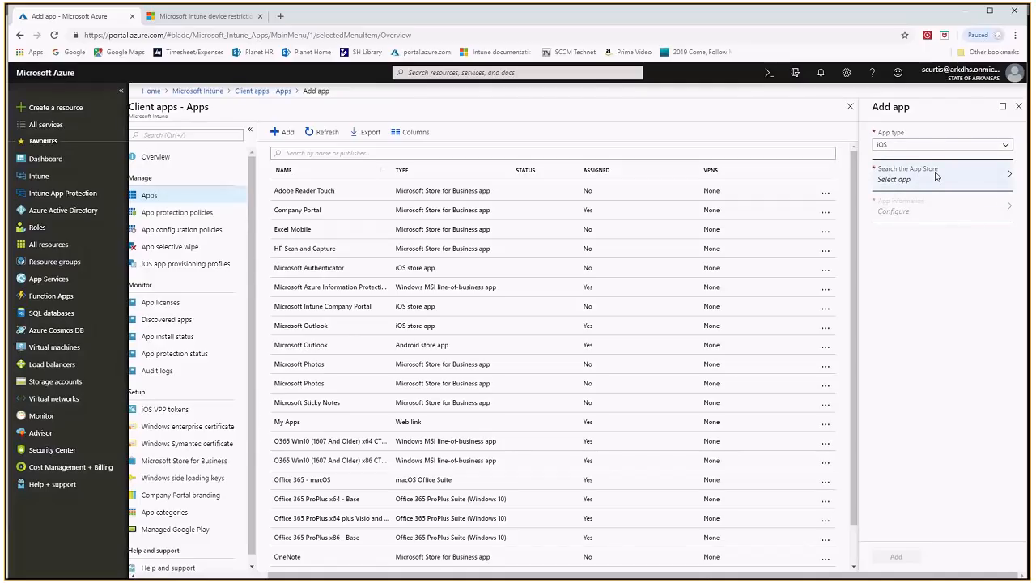
left_click(959, 175)
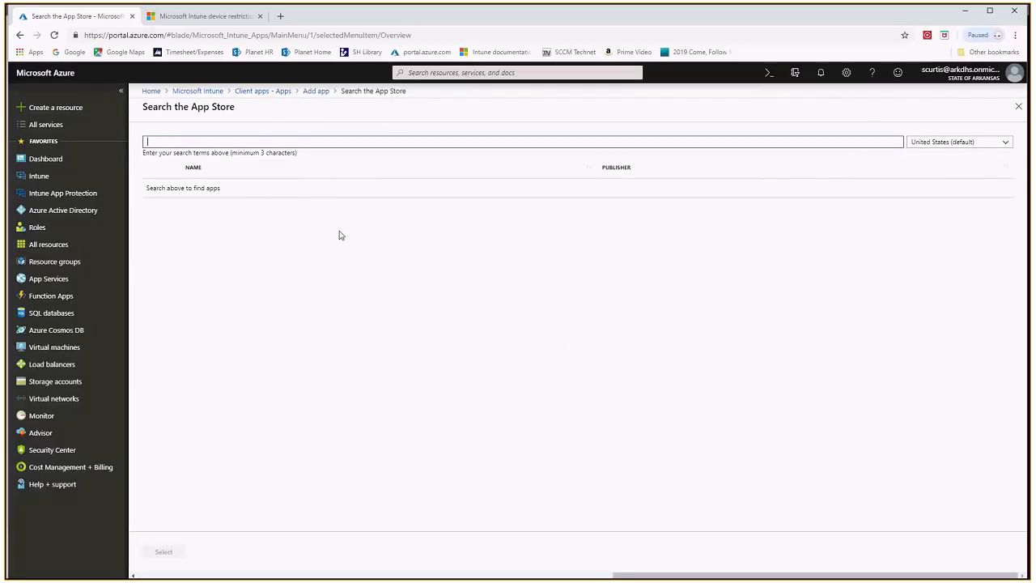
type("outlook")
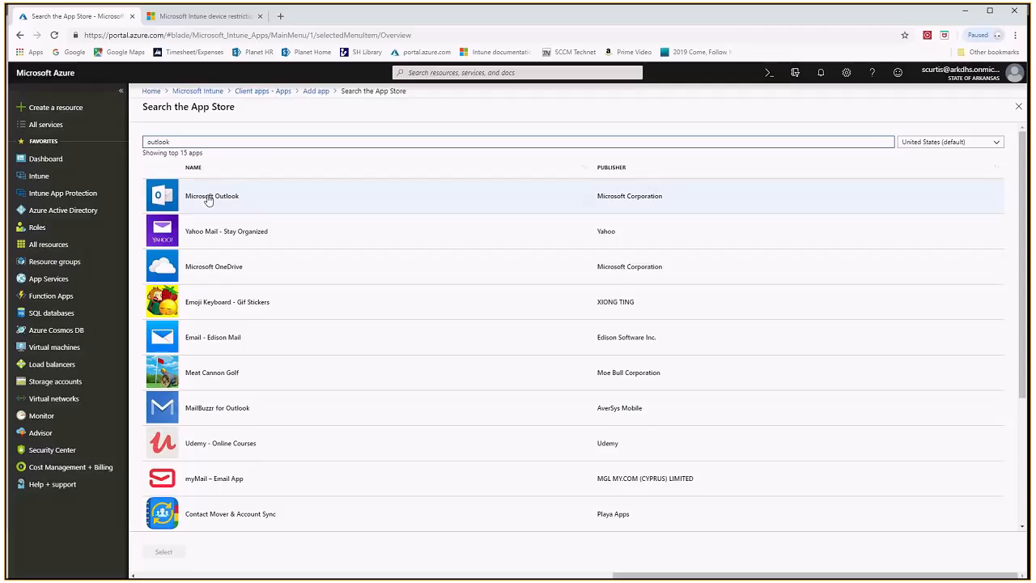
left_click(208, 200)
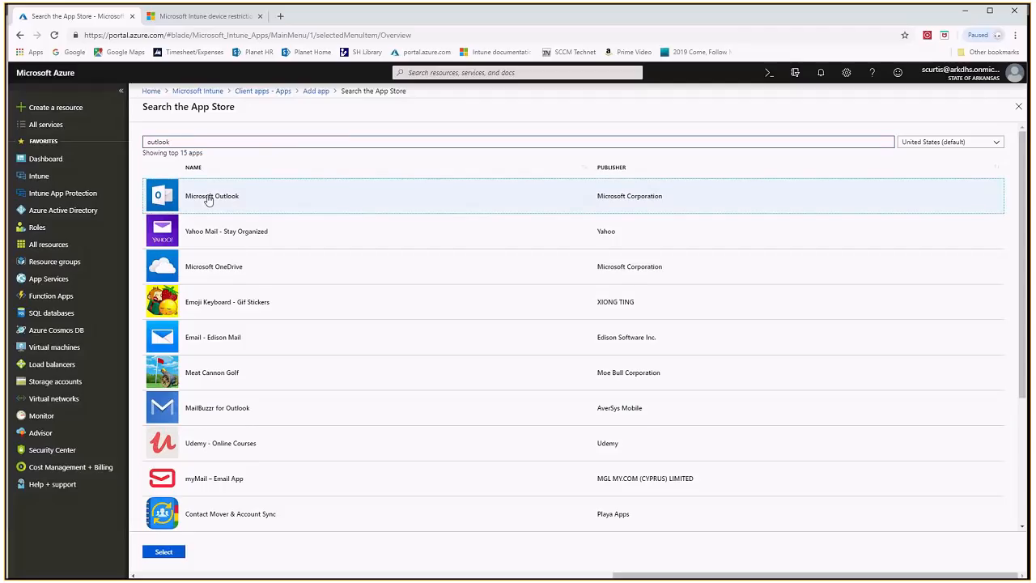
left_click(164, 551)
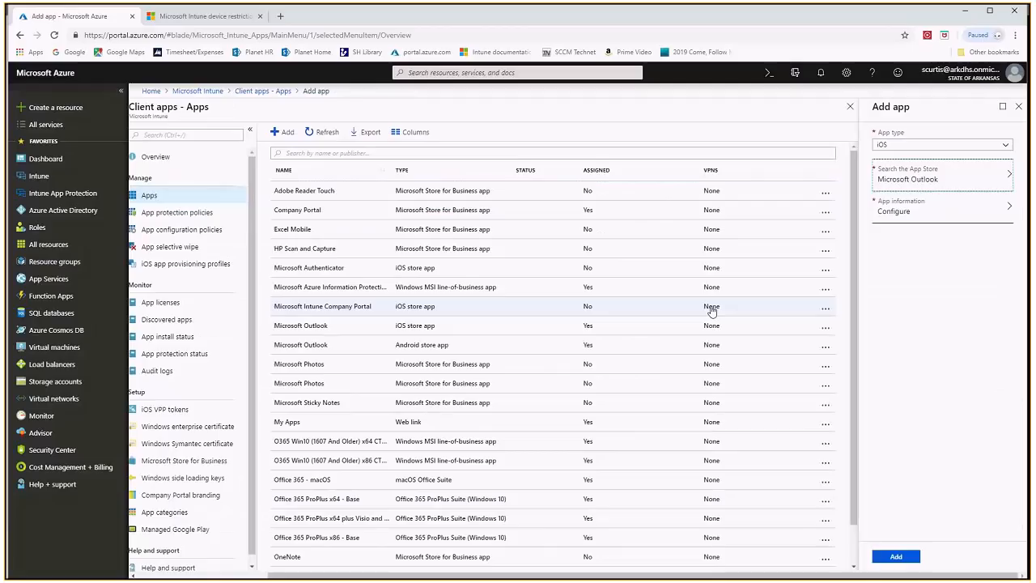
Review the app information for the new Microsoft Outlook entry, and close it without adding the app
left_click(927, 215)
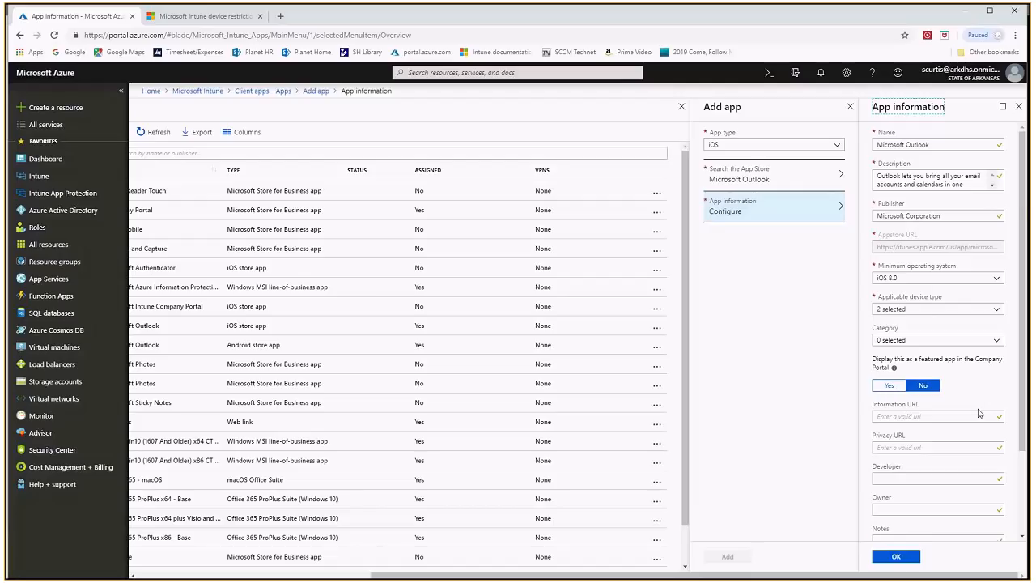
scroll(978, 413, "down", 2)
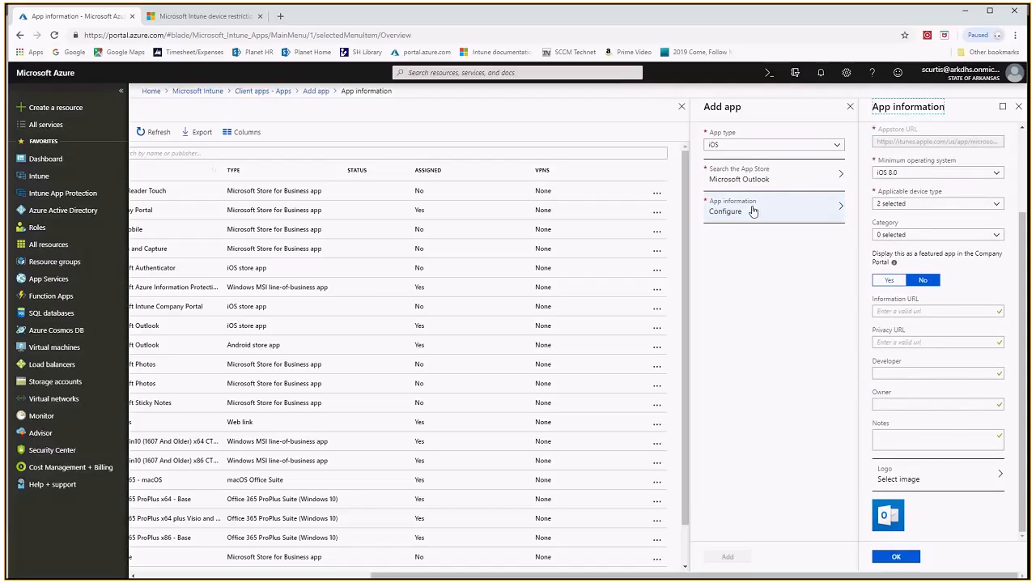
left_click_drag(709, 575, 601, 574)
left_click_drag(850, 574, 967, 543)
left_click(1019, 108)
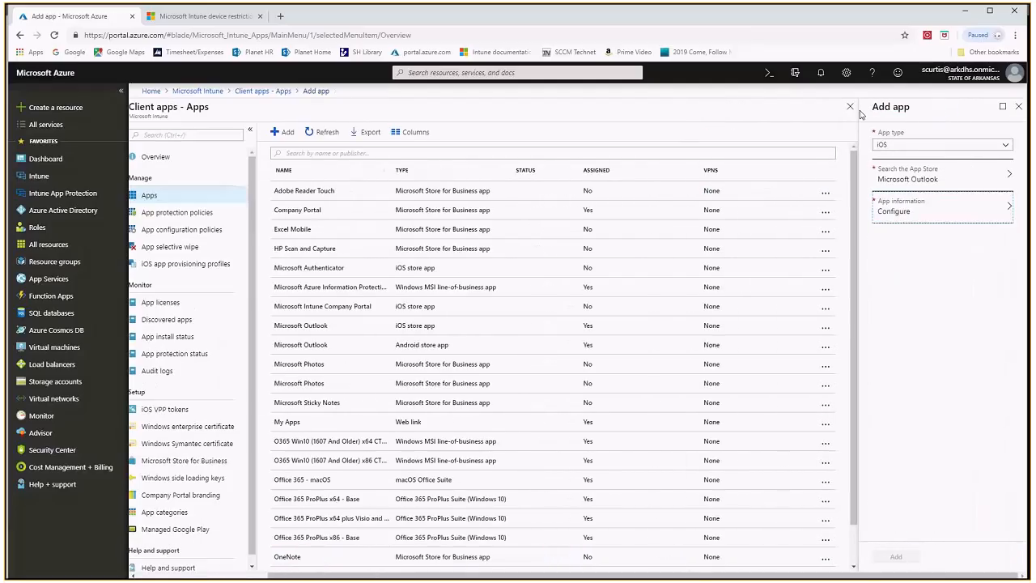
left_click(1019, 108)
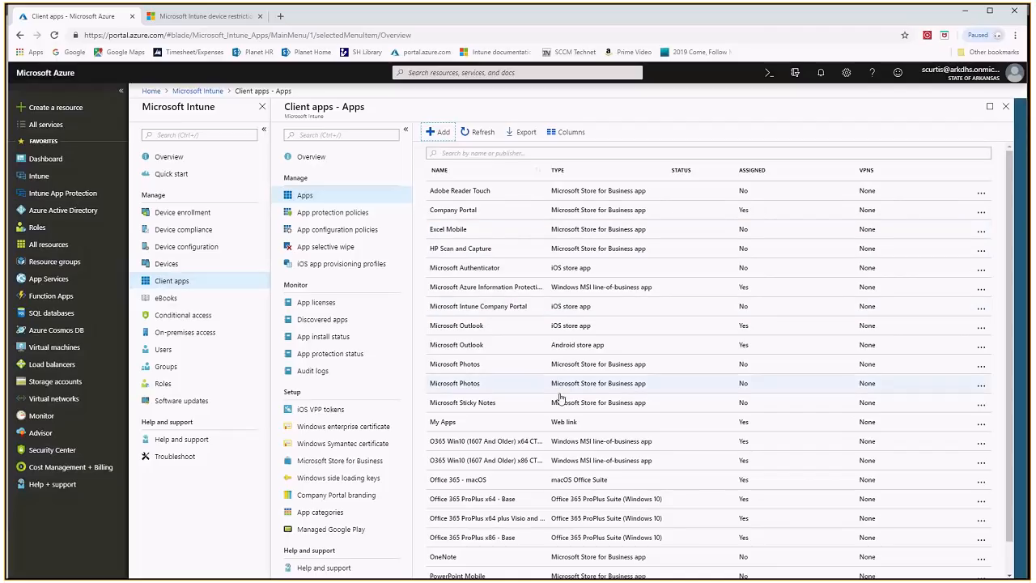
Open the existing Microsoft Outlook iOS store app and view its properties and group assignments
left_click(488, 327)
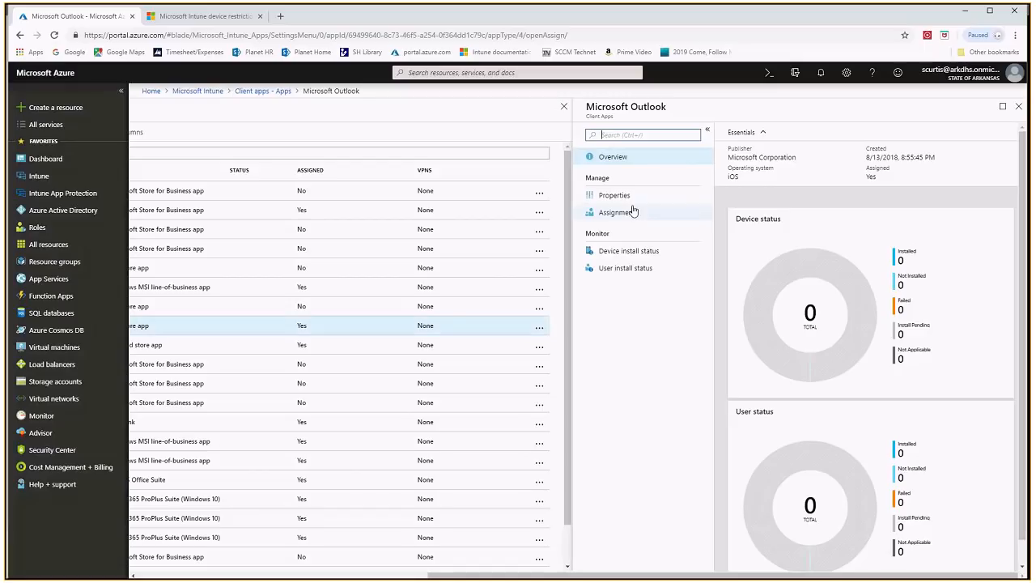
left_click(615, 195)
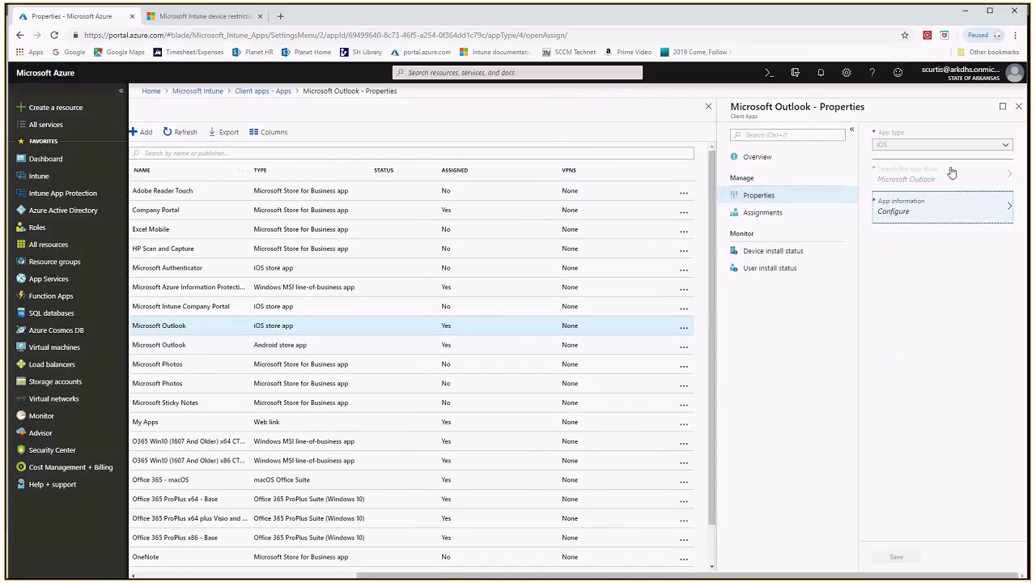
left_click(764, 212)
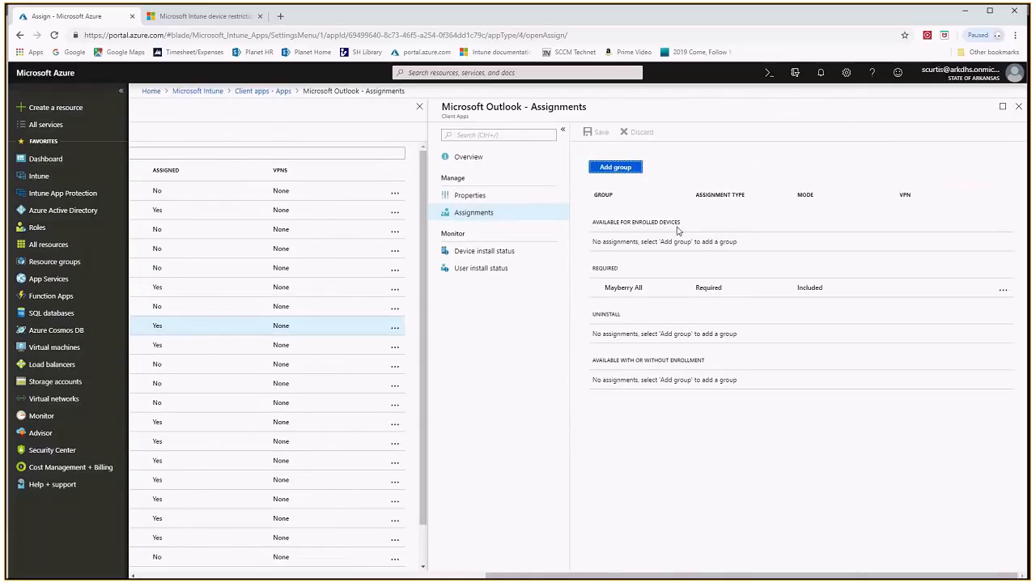
Try a new group assignment of type Available for enrolled devices, discard it, and return to the apps list
left_click(617, 168)
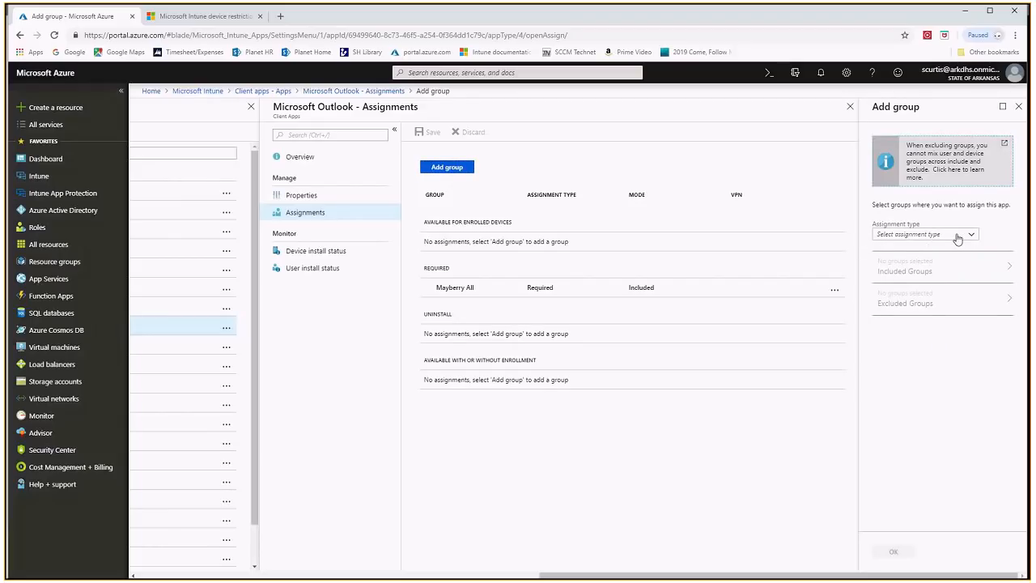
left_click(971, 236)
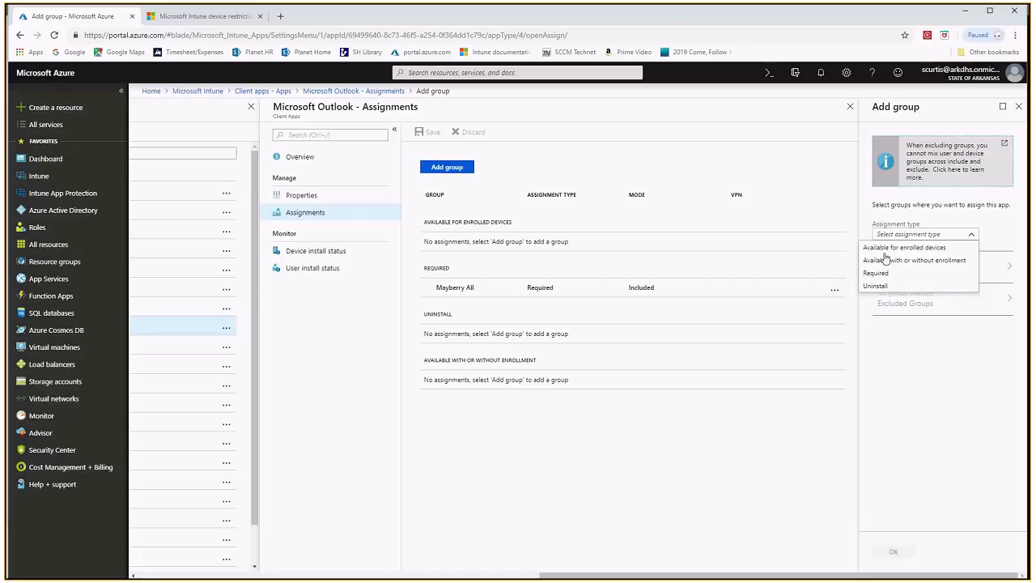
left_click(887, 248)
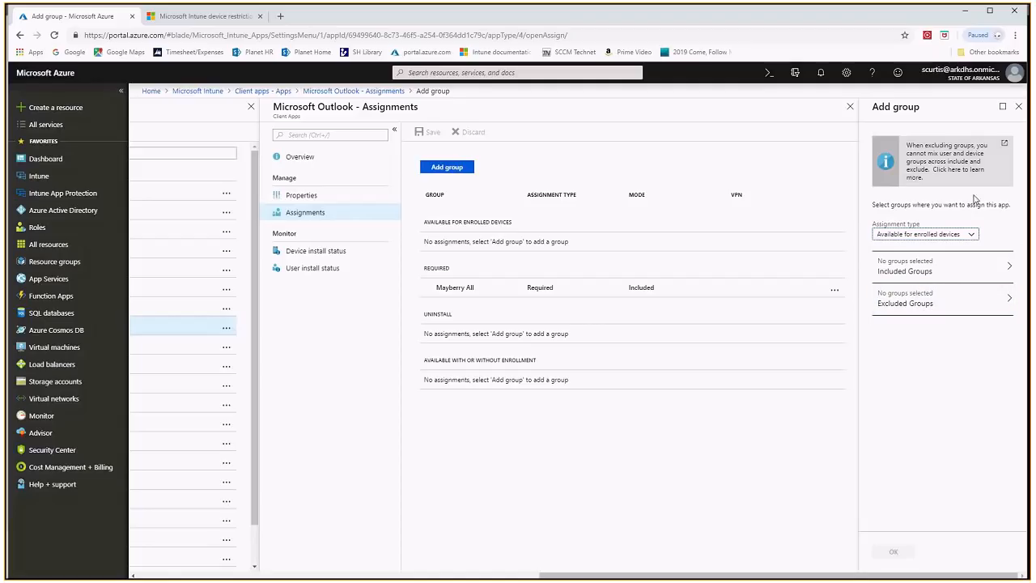
left_click(1018, 109)
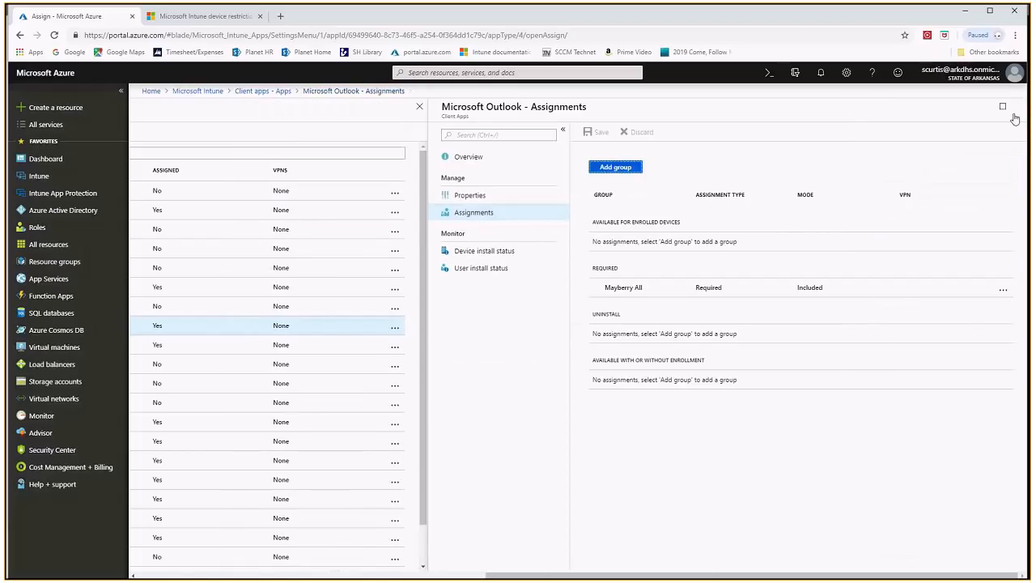
left_click(1017, 108)
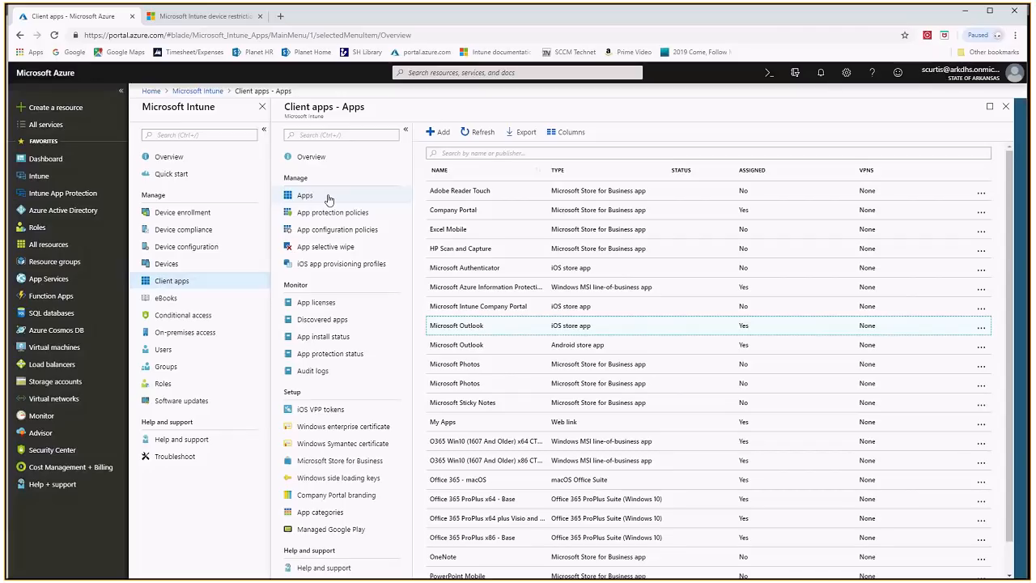
Open the app protection policies and start a new policy with iOS as the platform
left_click(327, 197)
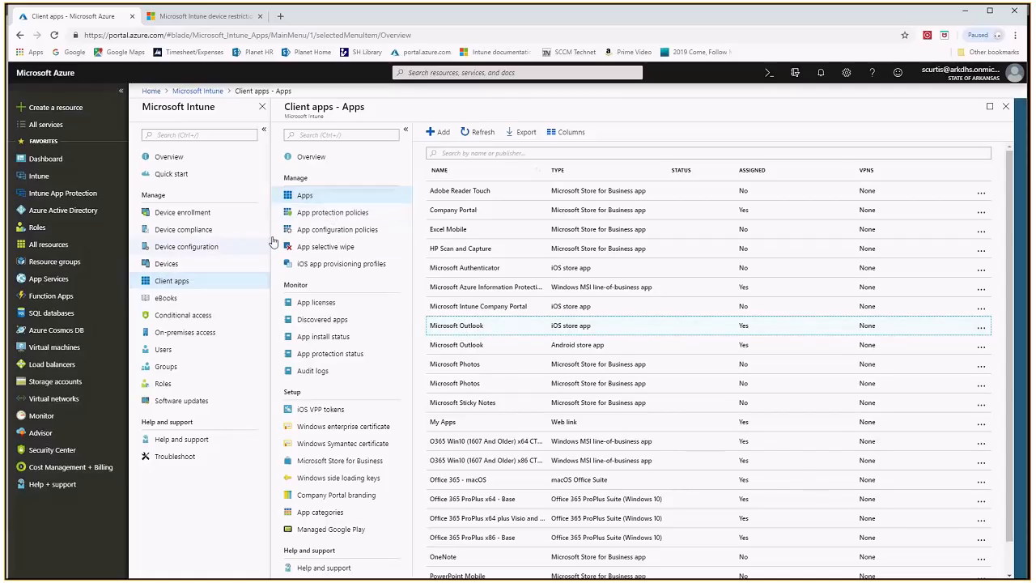
left_click(351, 216)
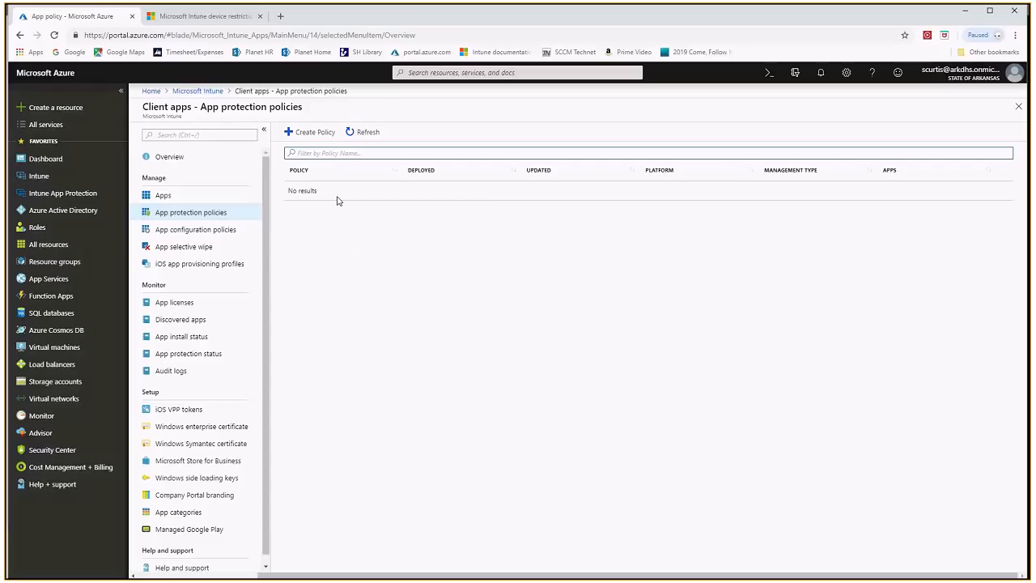
left_click(311, 133)
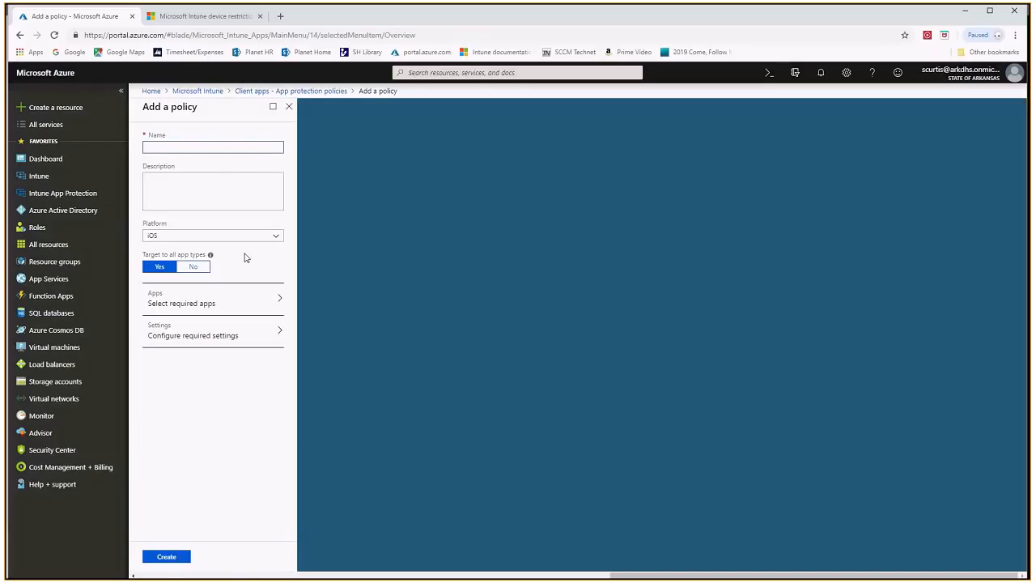
left_click(276, 236)
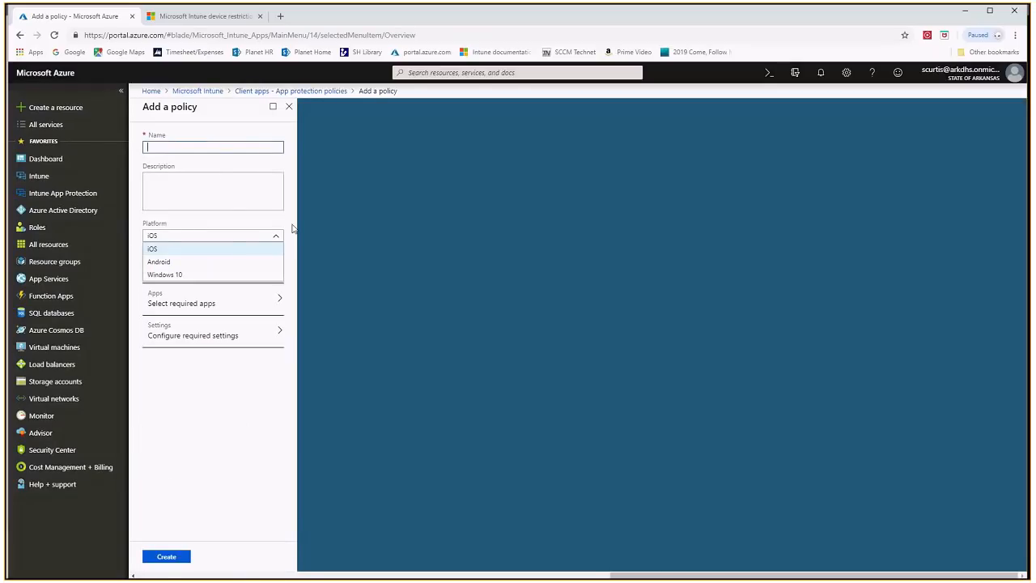
left_click(220, 248)
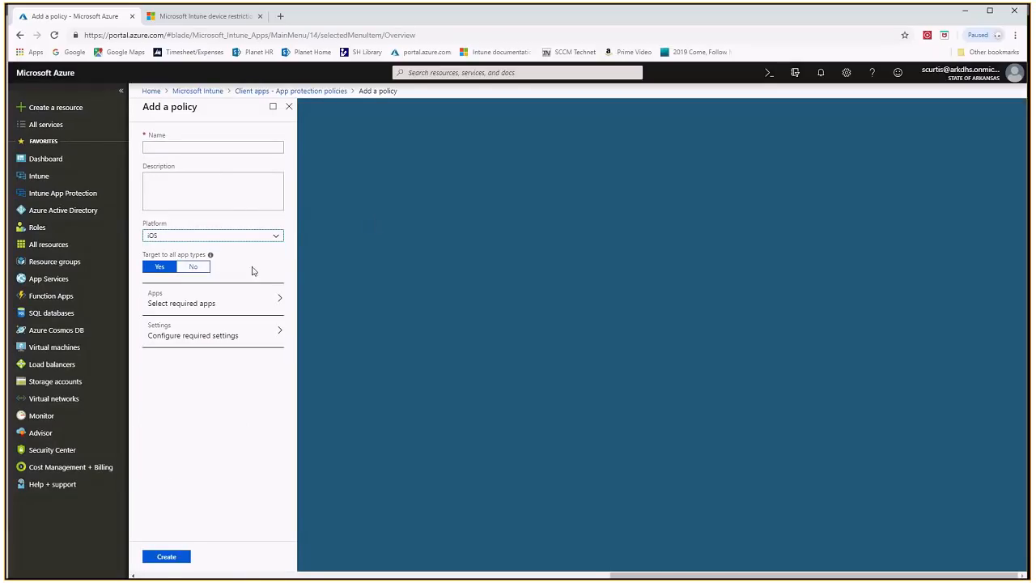
Try targeting only apps on unmanaged or Intune managed devices, and restore targeting to all app types
left_click(195, 267)
left_click(270, 295)
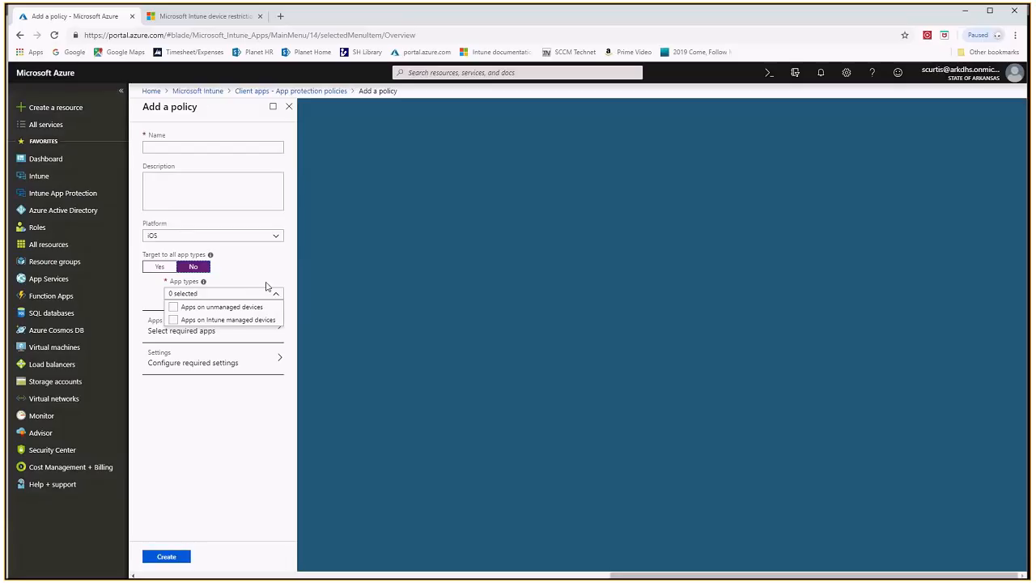
left_click(186, 311)
left_click(176, 313)
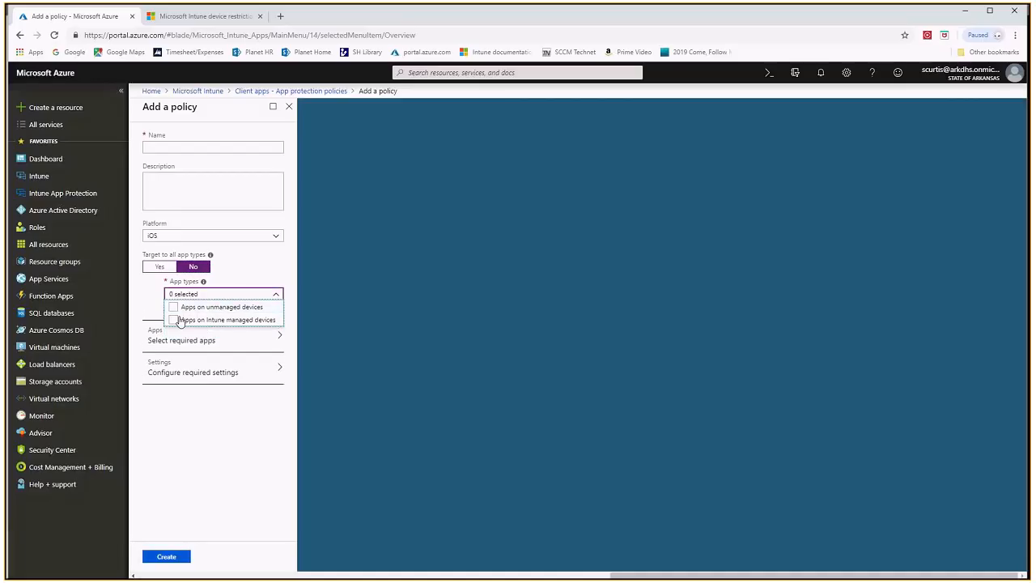
left_click(179, 320)
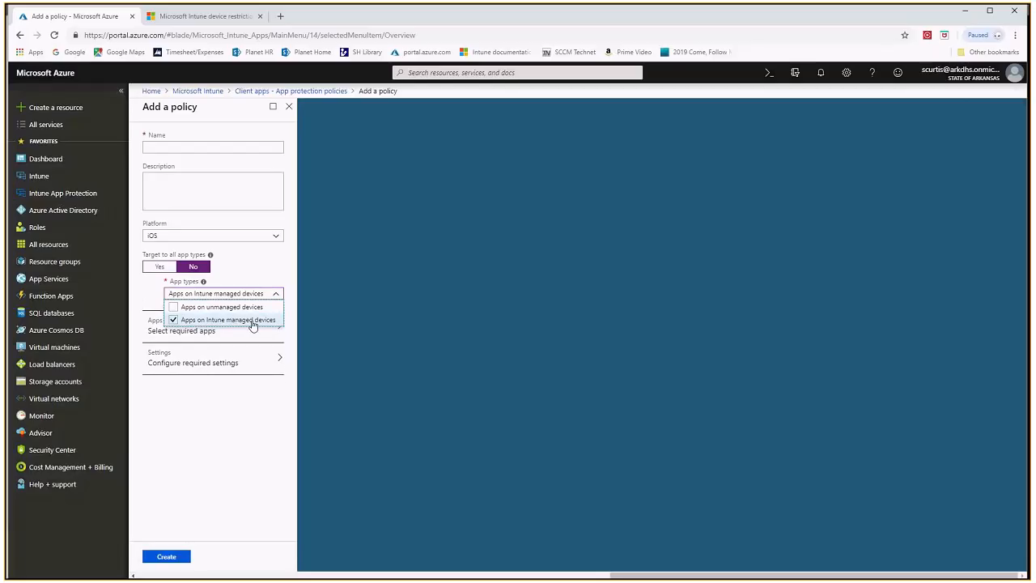
left_click(175, 311)
left_click(178, 321)
left_click(174, 309)
left_click(269, 257)
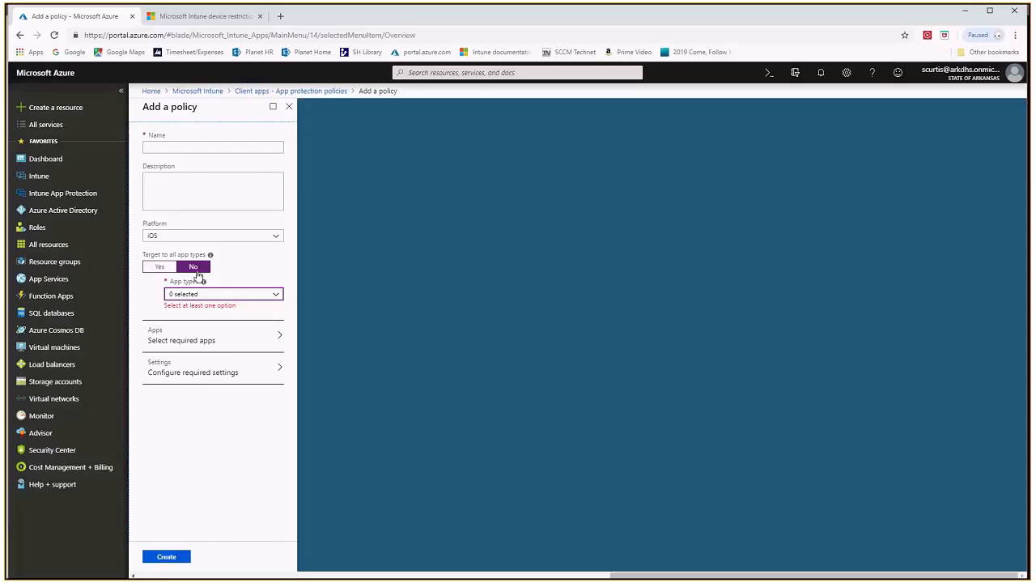
left_click(159, 266)
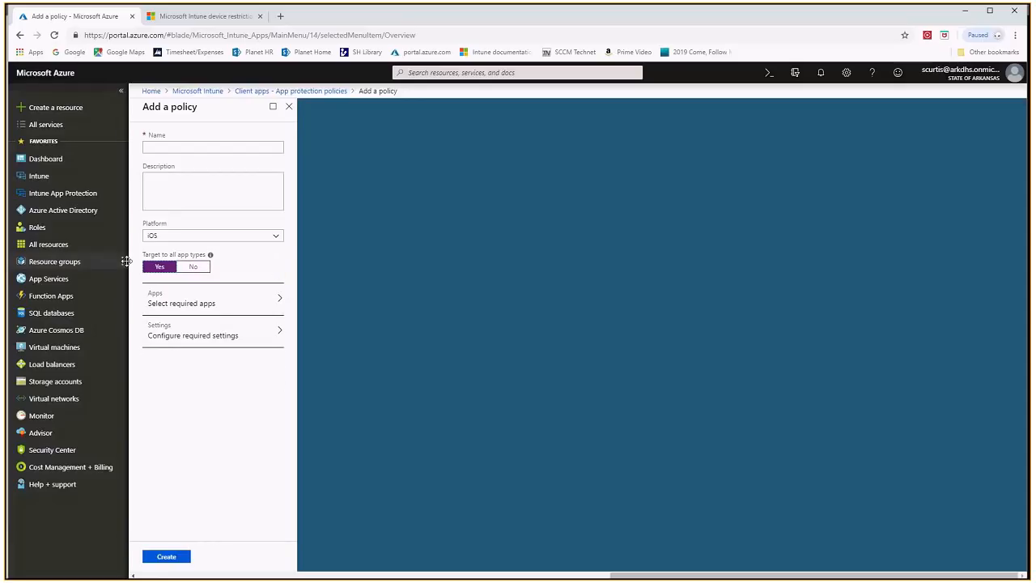
Look through the policy's available iOS apps and select Outlook as the required app
left_click(231, 301)
scroll(430, 277, "down", 4)
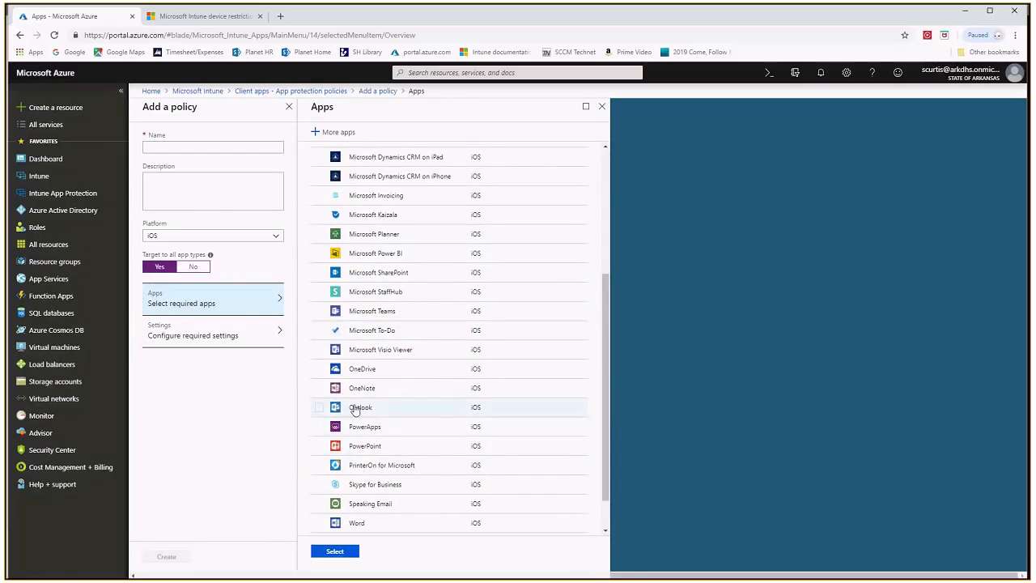
left_click(320, 408)
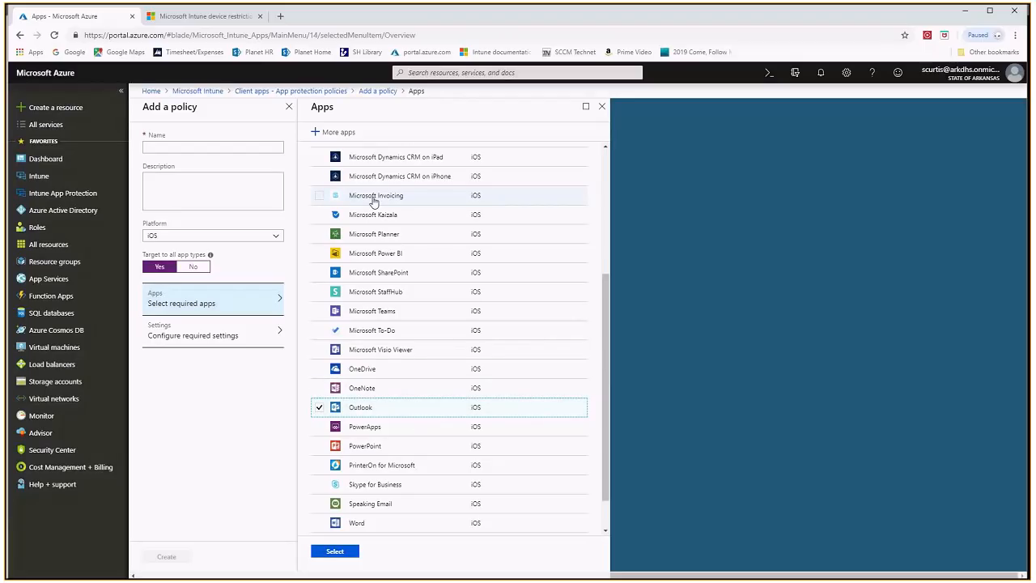
scroll(380, 242, "up", 3)
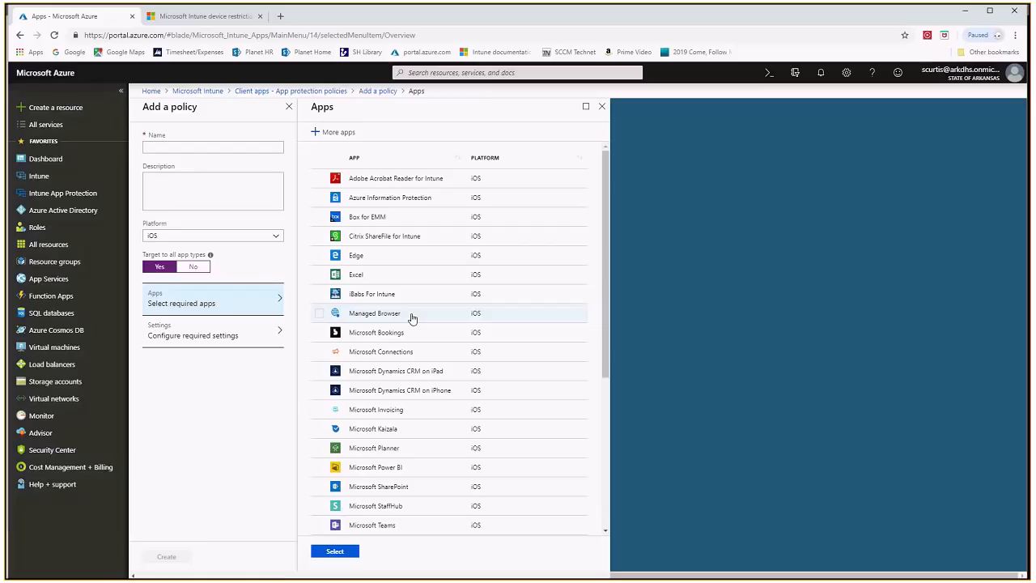
scroll(421, 316, "down", 3)
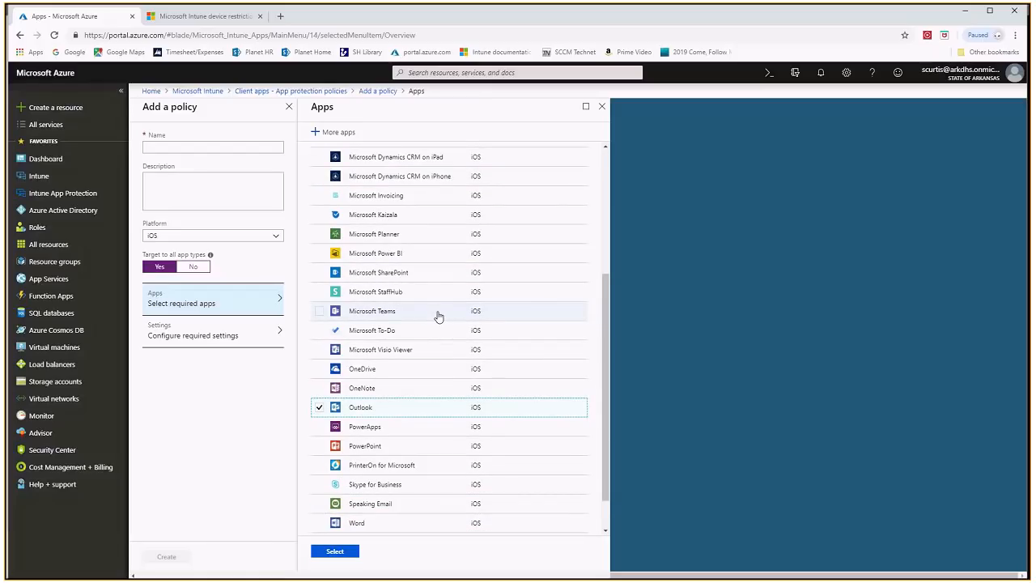
scroll(441, 312, "down", 1)
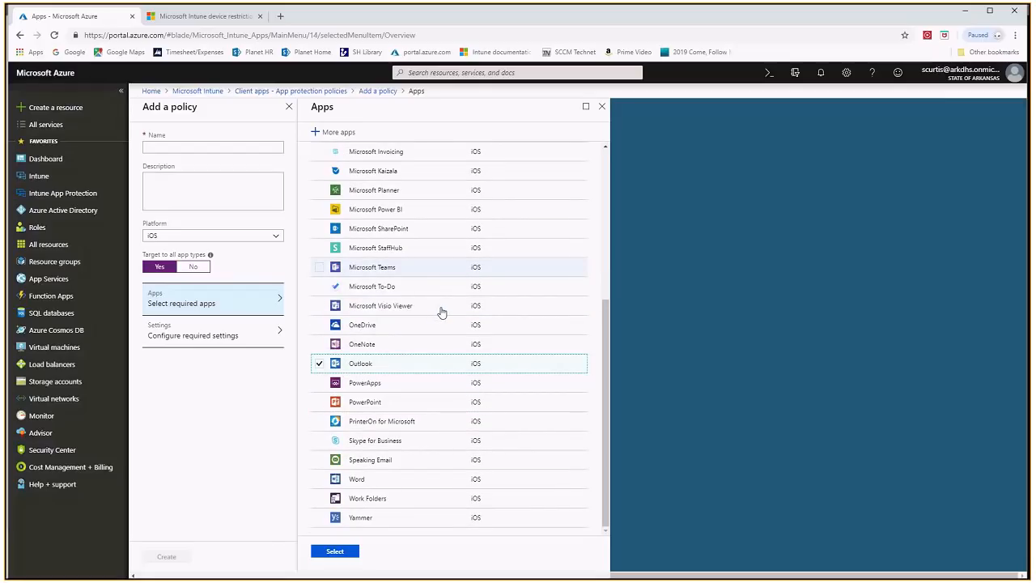
left_click(335, 551)
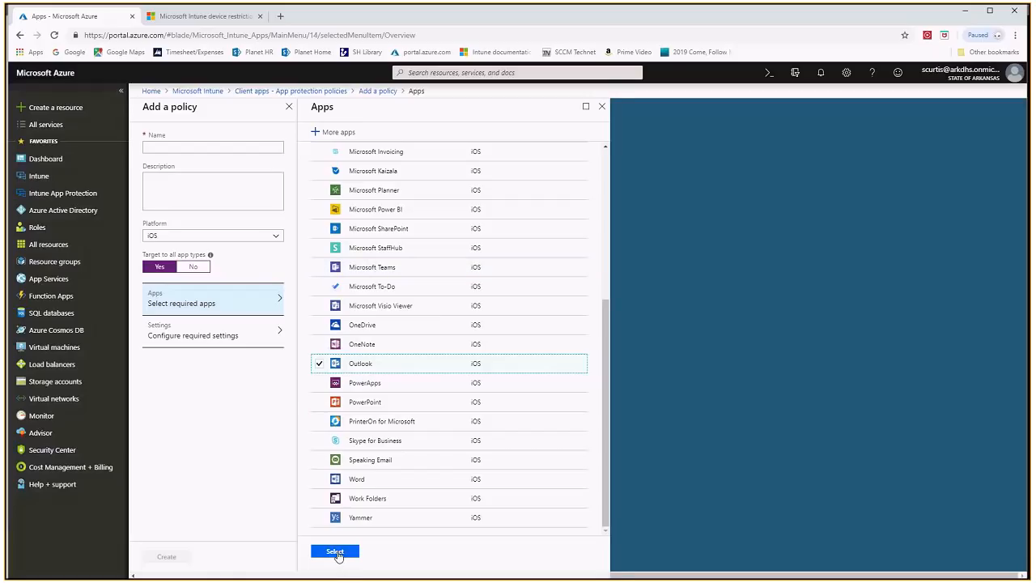
Reopen the policy's app selection, clear and reselect Outlook, and confirm the selection
left_click(250, 300)
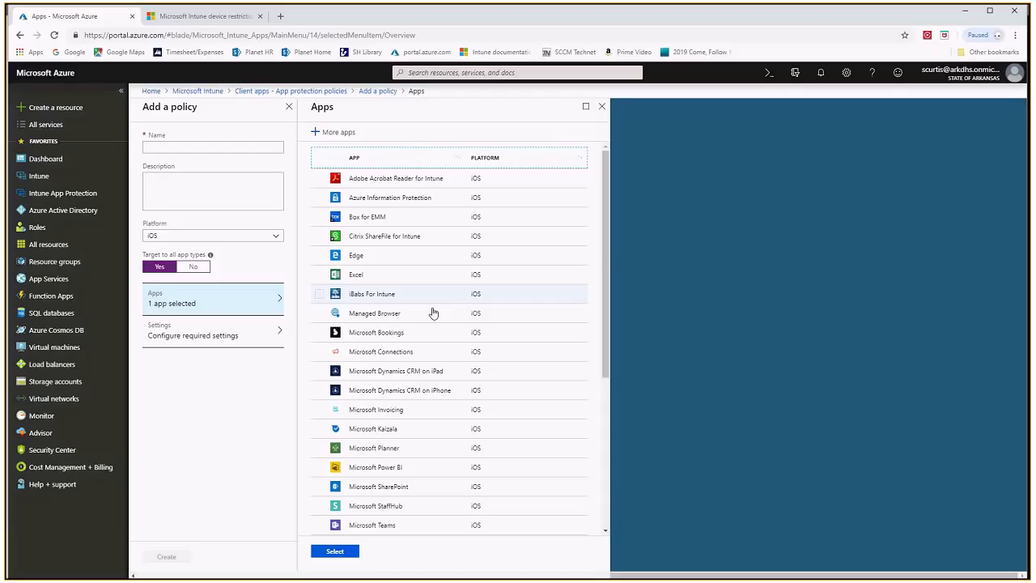
scroll(433, 312, "down", 3)
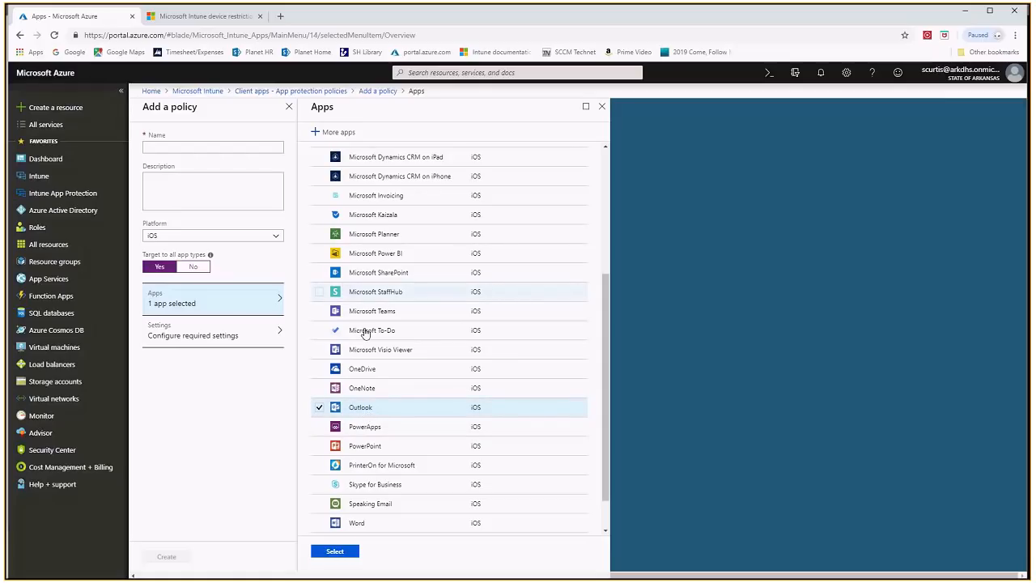
left_click(320, 407)
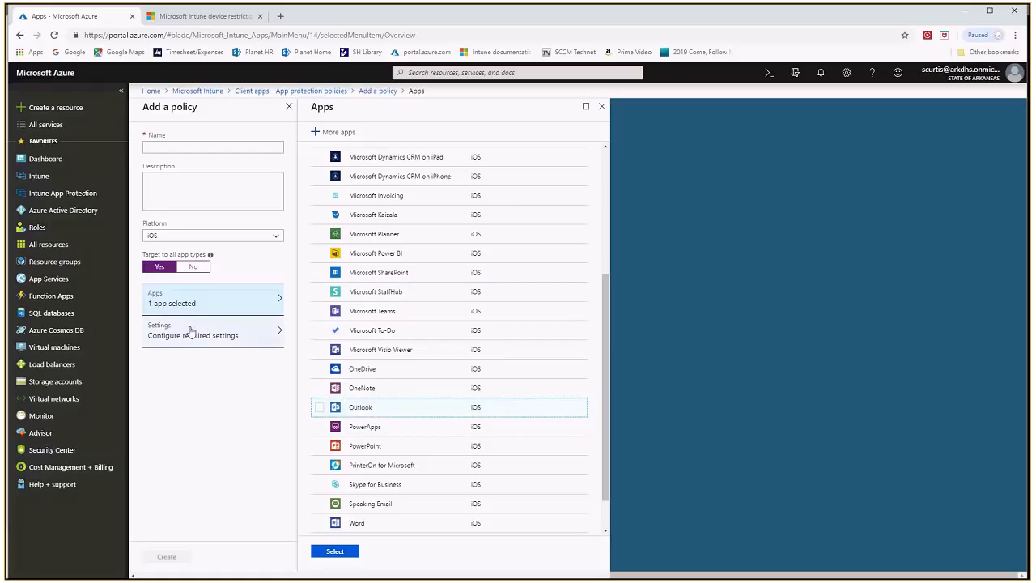
left_click(320, 407)
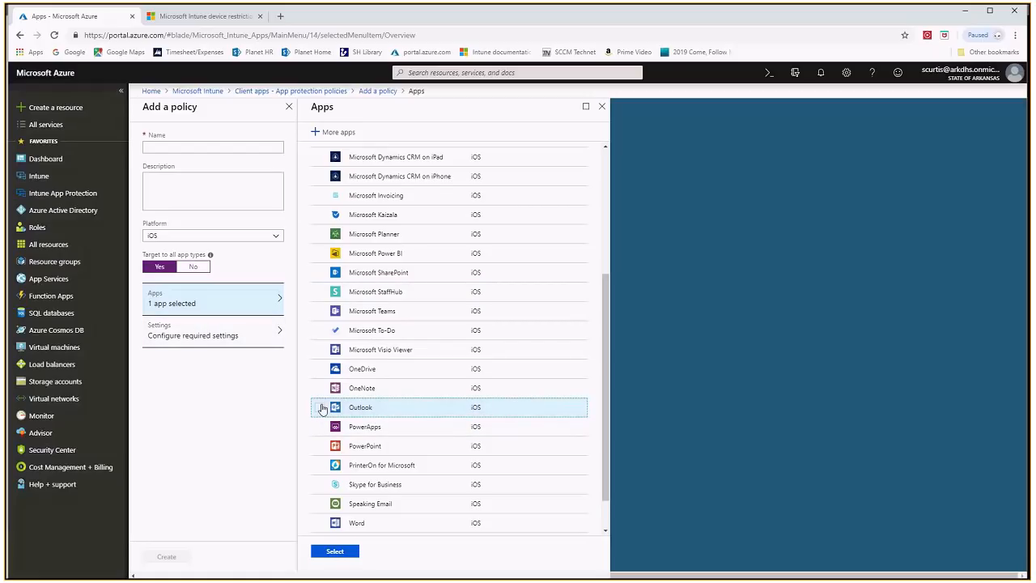
left_click(335, 551)
Open the policy's data relocation settings and try preventing iTunes and iCloud backups
left_click(205, 338)
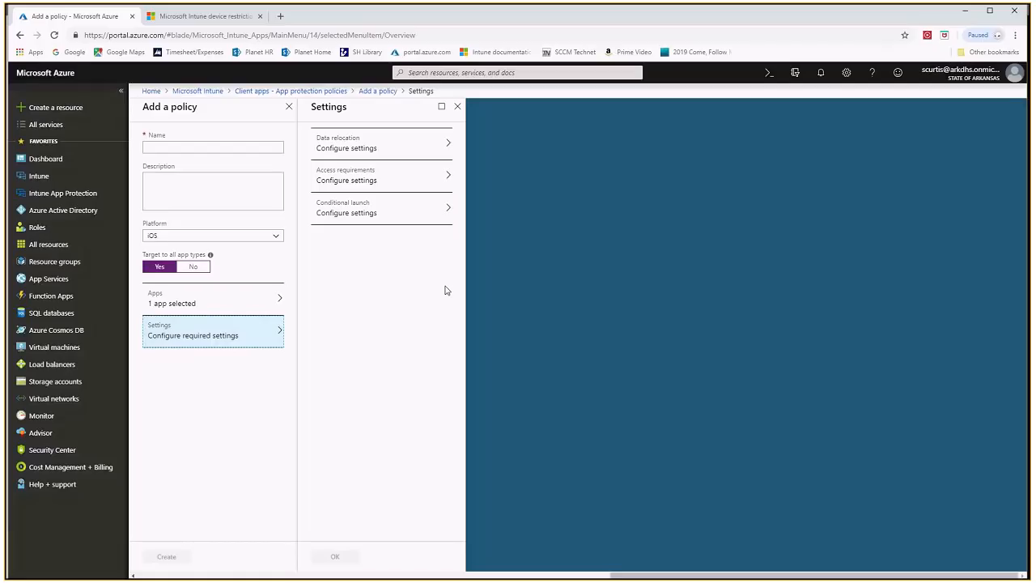
left_click(375, 144)
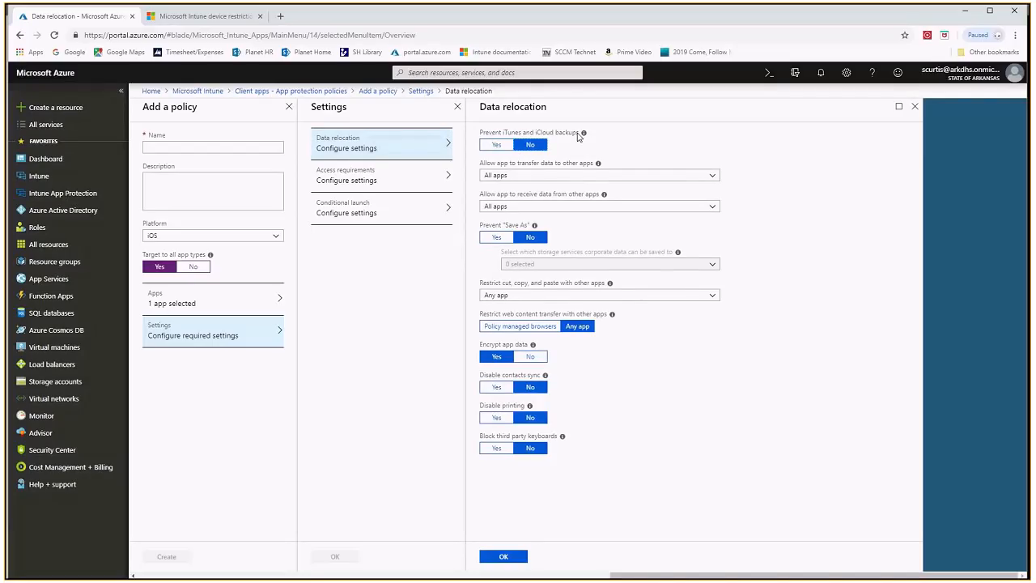
left_click(496, 146)
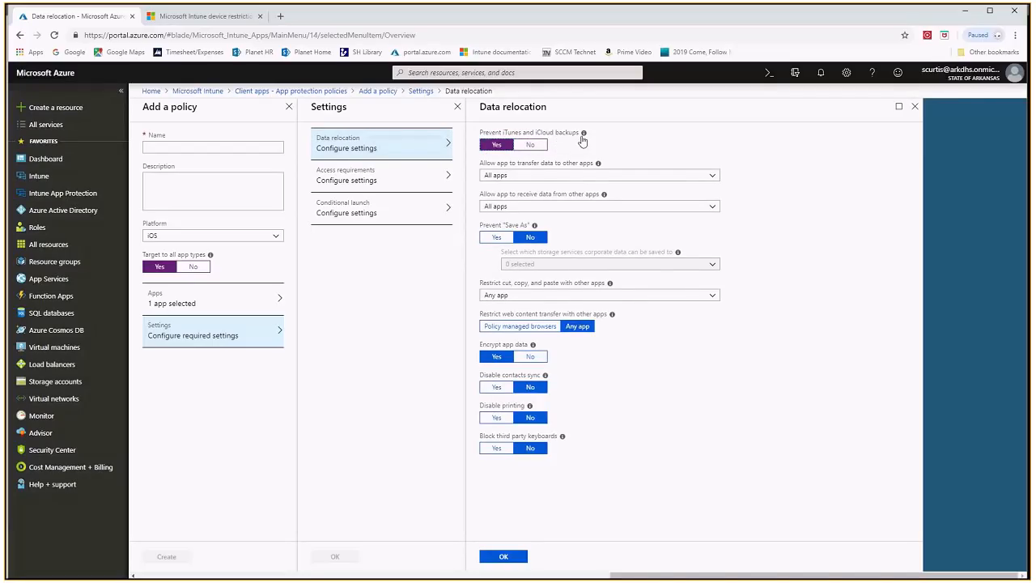
mouse_move(582, 141)
Try None for allowing the app to transfer data to other apps, and change it to Policy managed apps
left_click(567, 176)
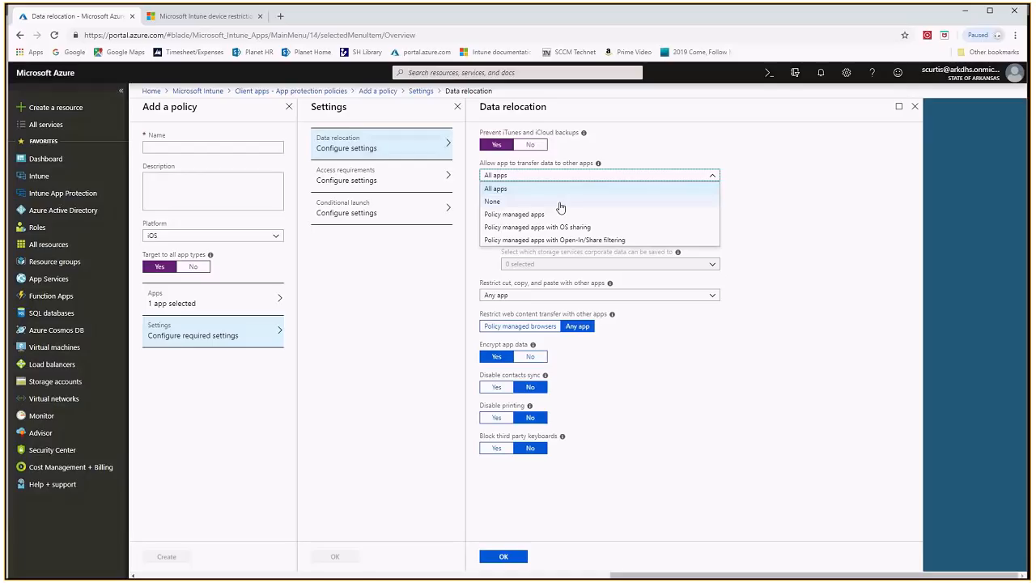
left_click(616, 175)
left_click(623, 174)
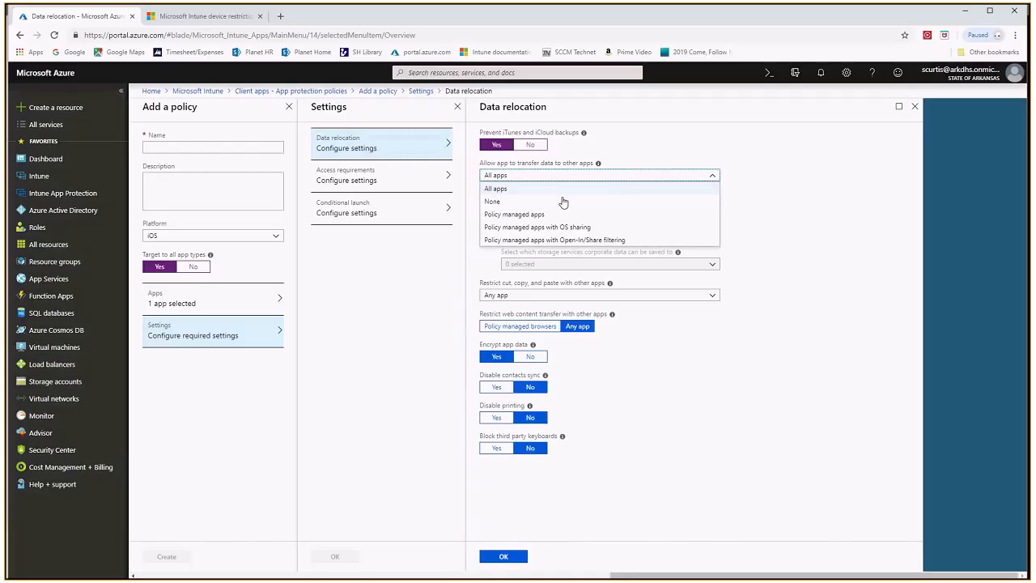
left_click(493, 202)
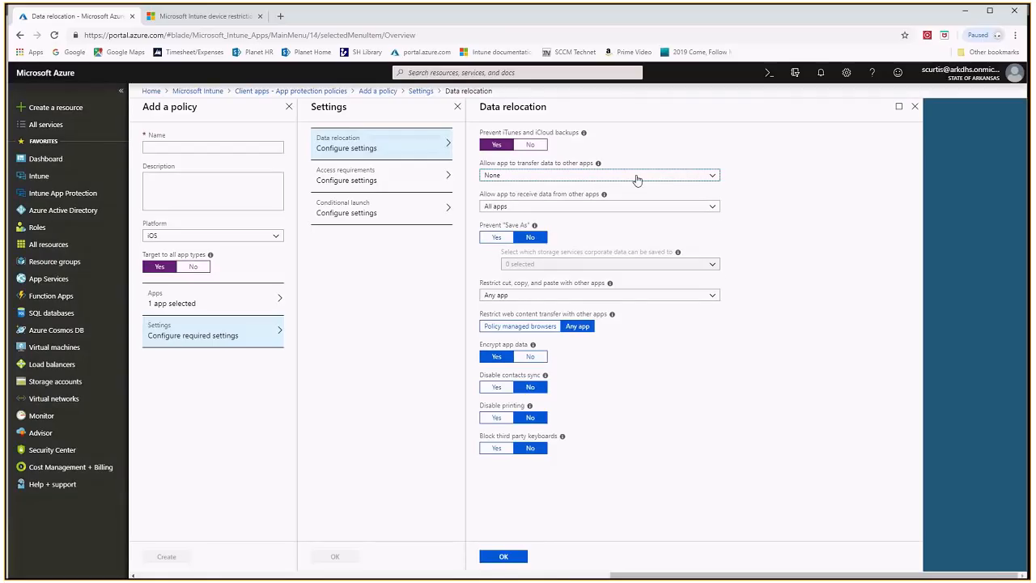
left_click(636, 180)
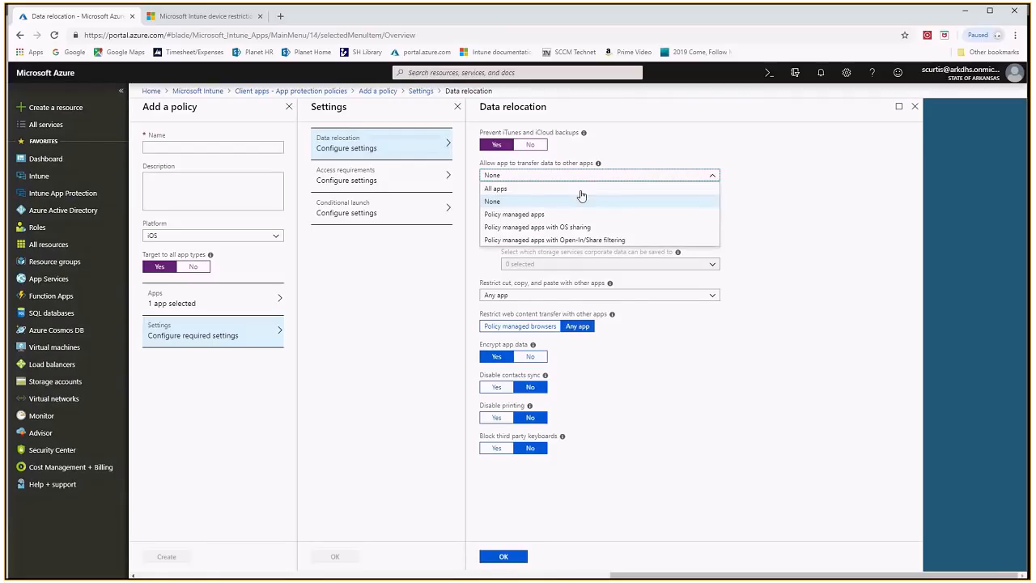
left_click(535, 216)
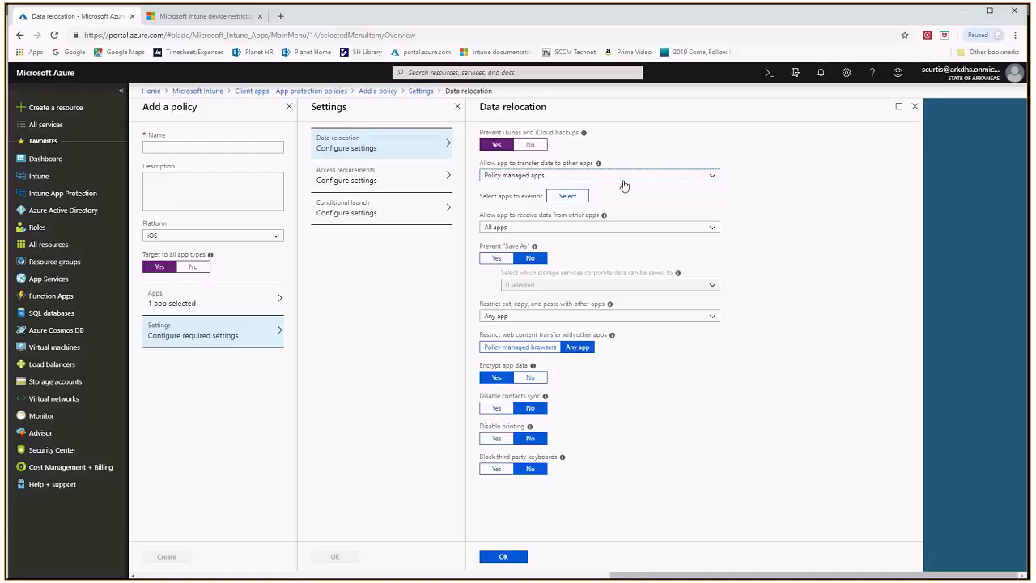
left_click(711, 179)
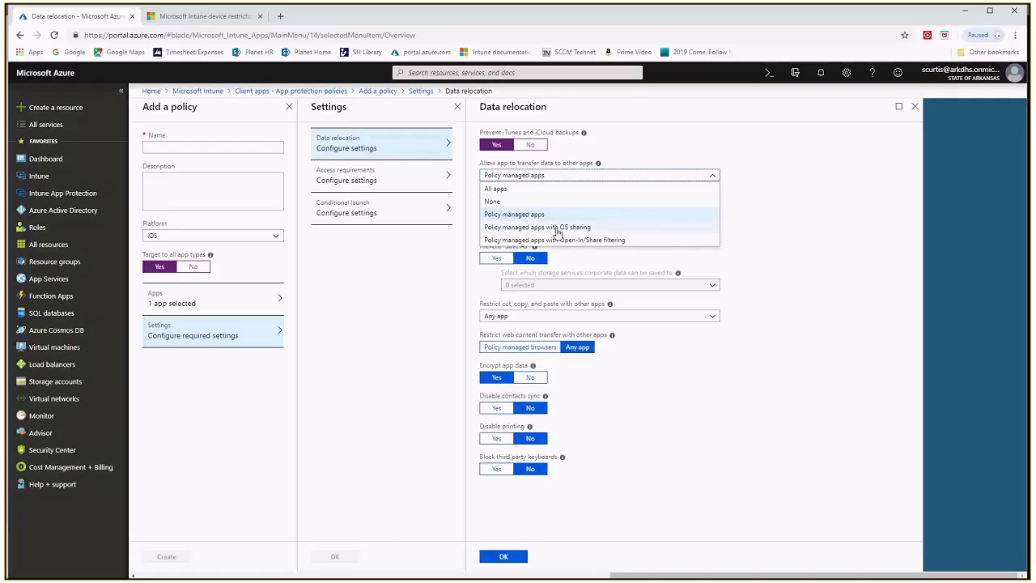
left_click(534, 215)
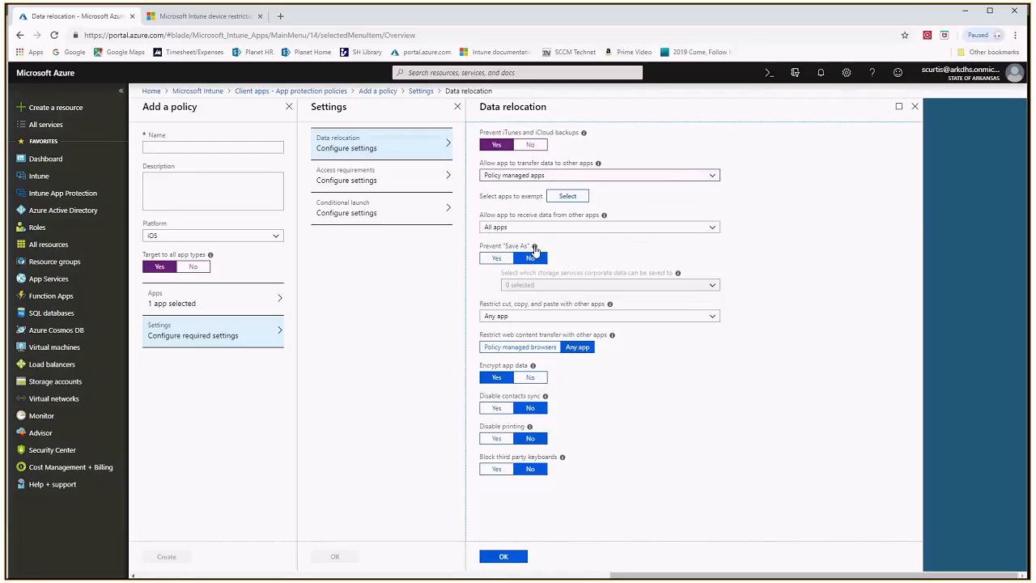
Try preventing Save As, with OneDrive for Business and SharePoint as allowed storage services, and clear both services again
mouse_move(534, 247)
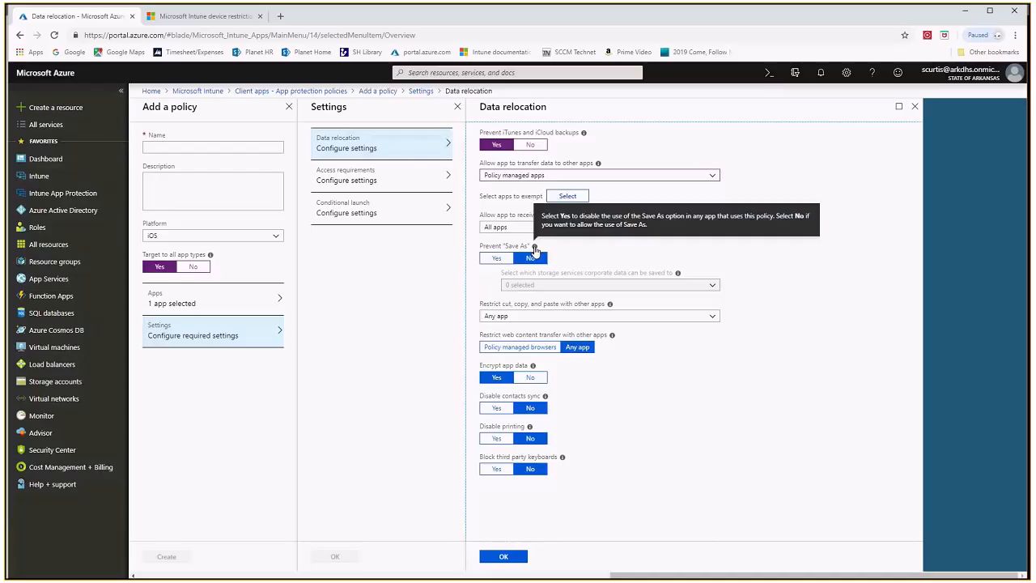
left_click(492, 260)
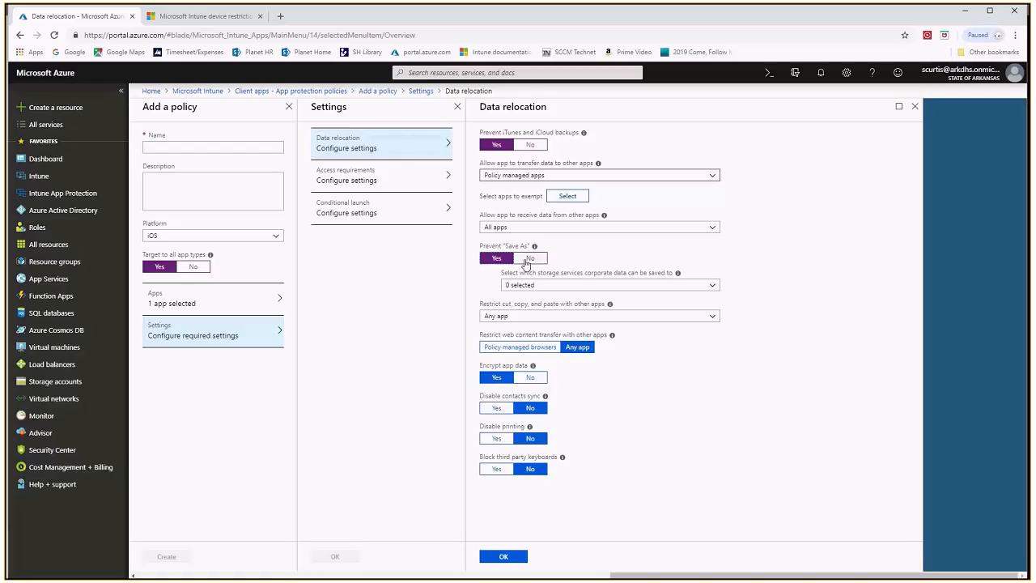
left_click(556, 288)
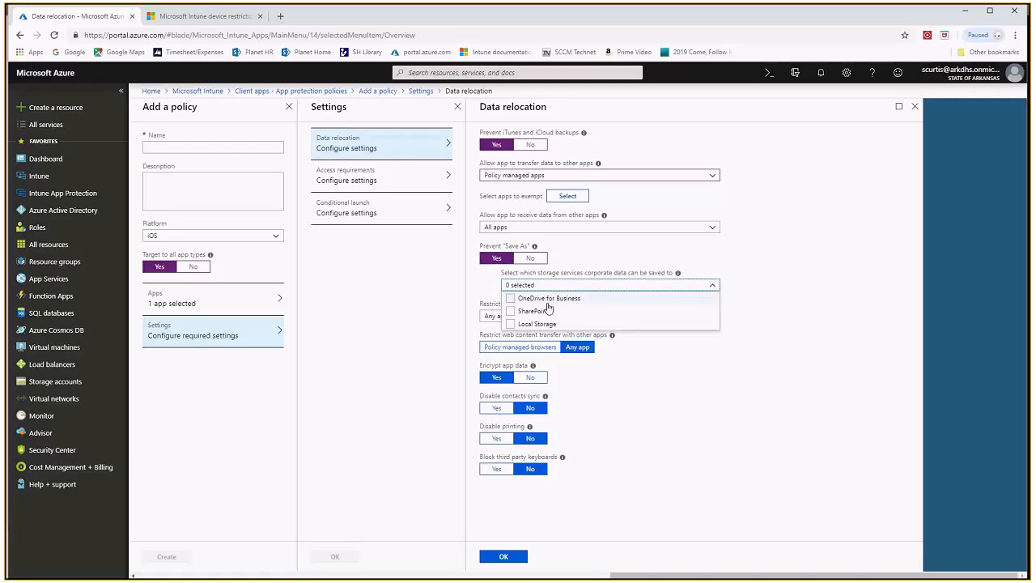
left_click(510, 298)
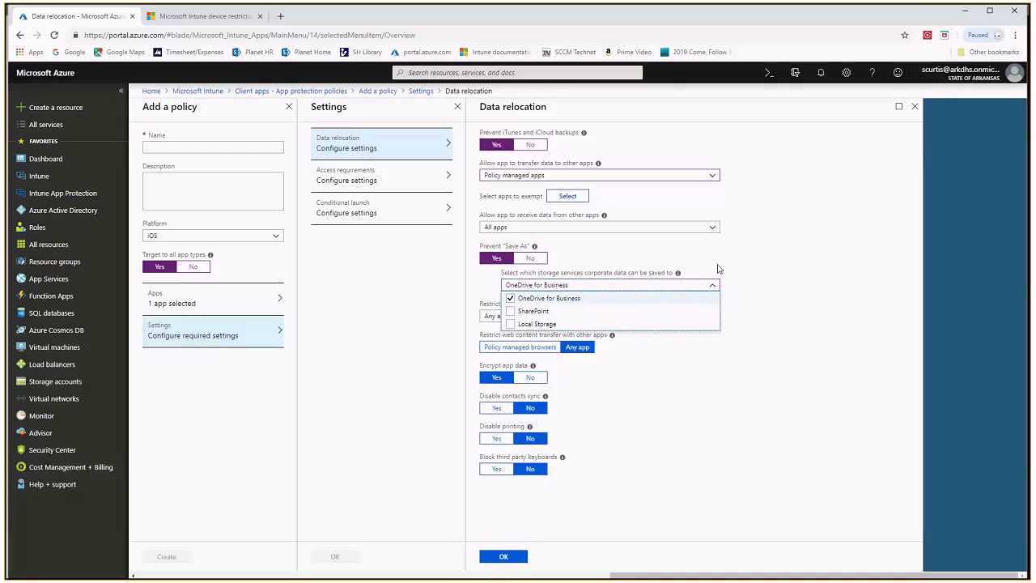
left_click(510, 311)
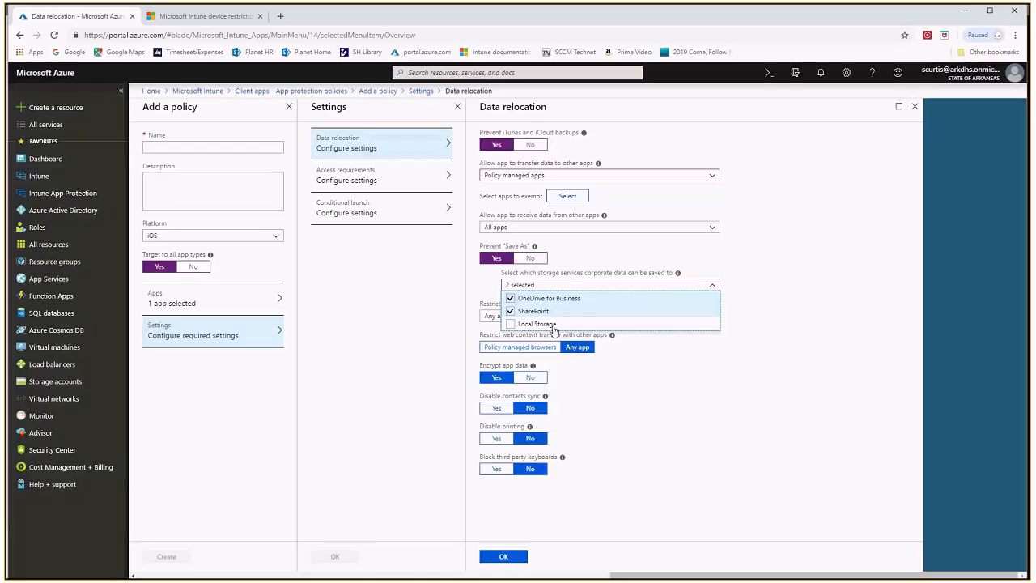
left_click(510, 312)
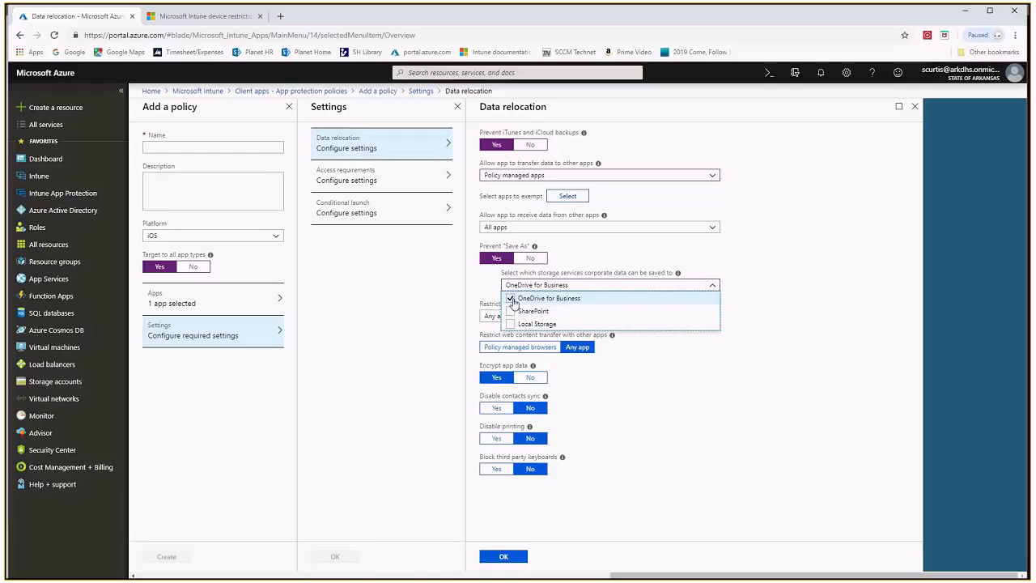
left_click(511, 298)
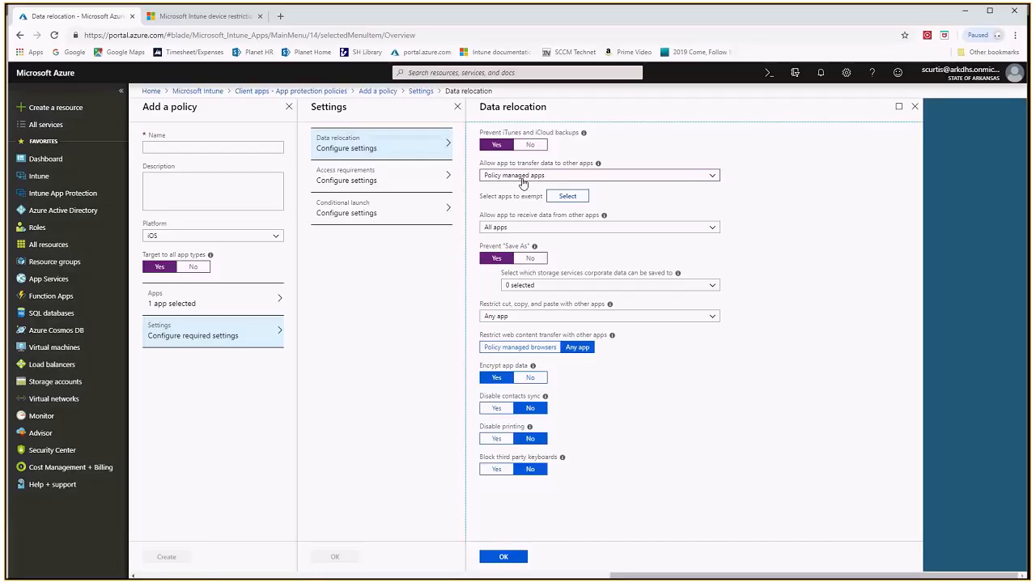
Look at the options for restricting cut, copy and paste with other apps without choosing a different one
left_click(538, 317)
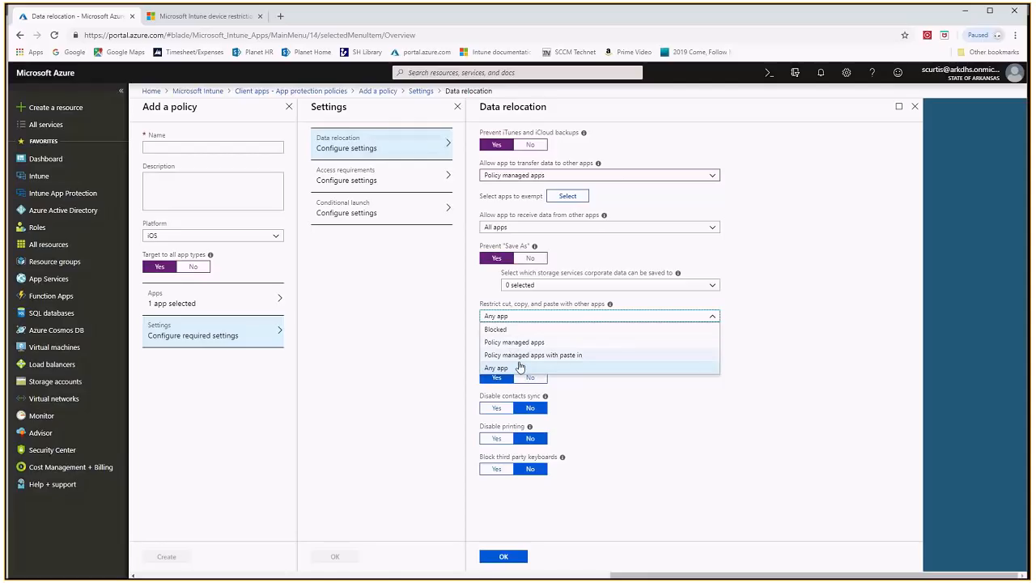
left_click(806, 328)
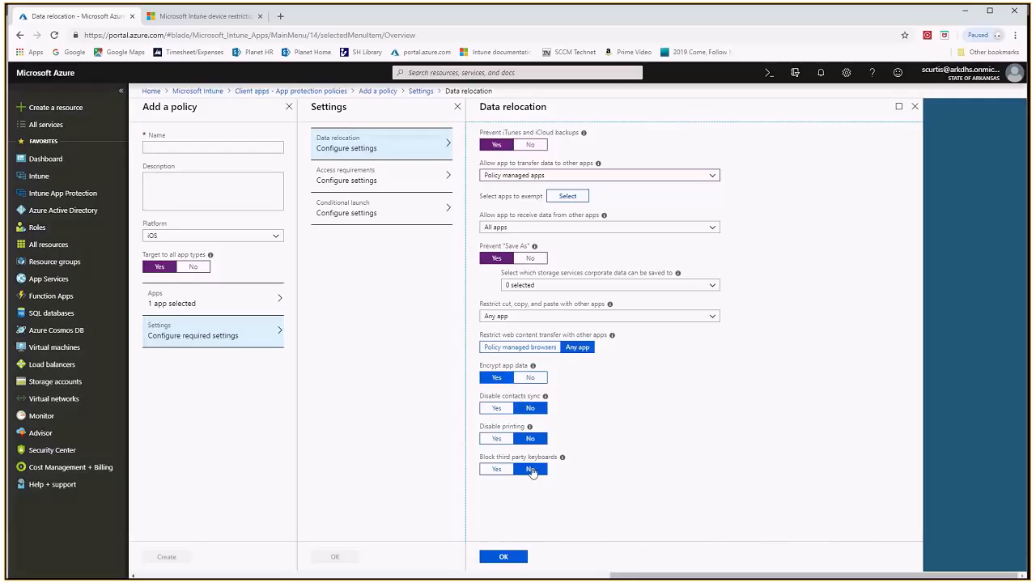
Discard the data relocation edits and examine the policy's access requirements and conditional launch settings
left_click(408, 179)
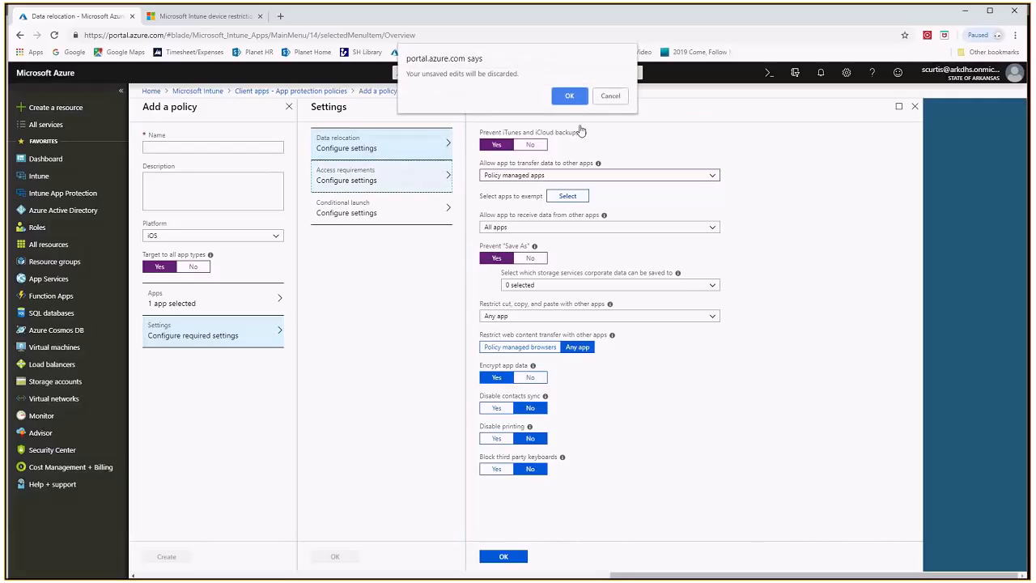
left_click(568, 96)
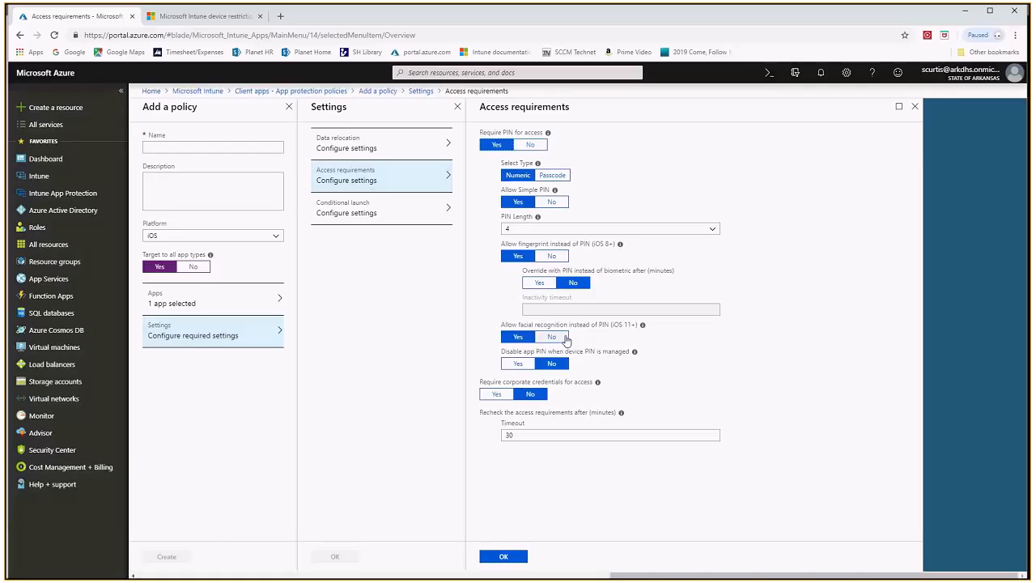
left_click(365, 209)
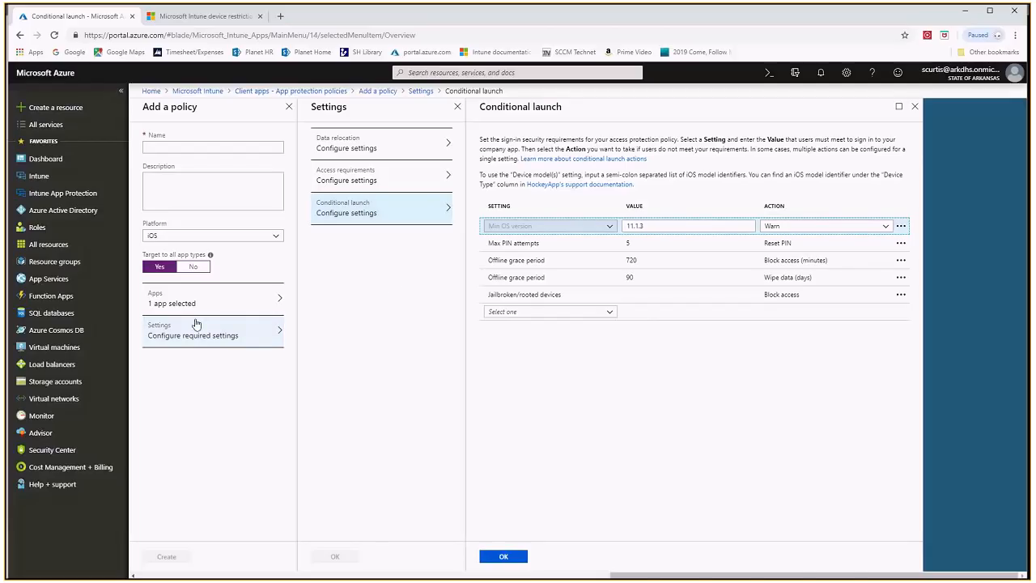
Discard the new policy to return to the app protection policies, and switch to the Intune Tour presentation
left_click(280, 92)
left_click(569, 96)
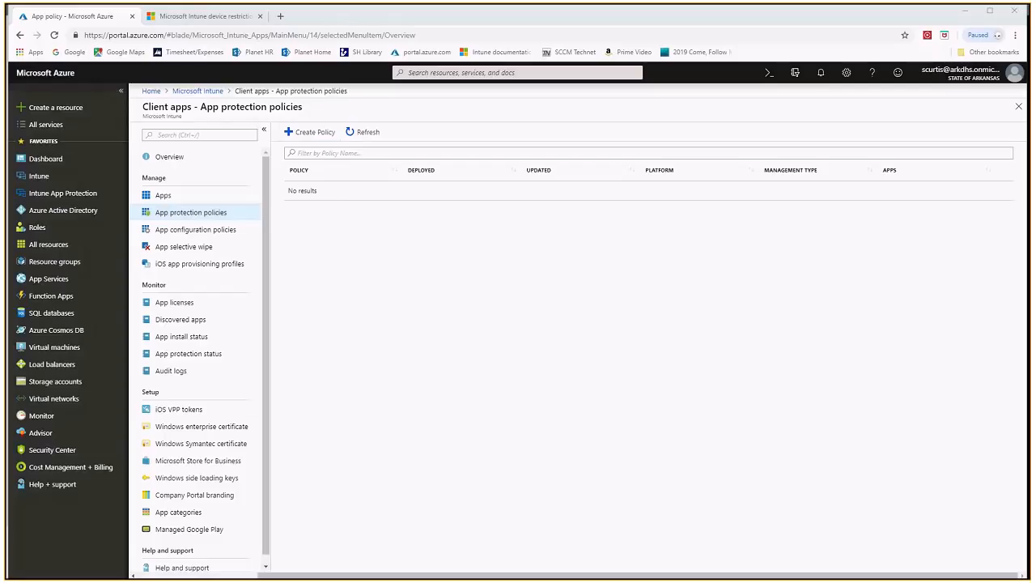
key("alt+Tab")
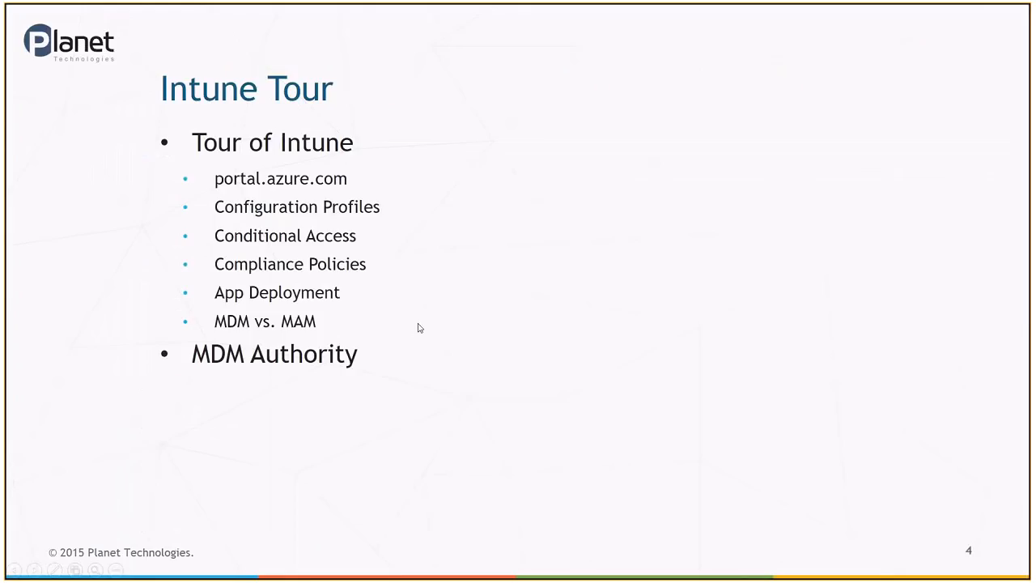